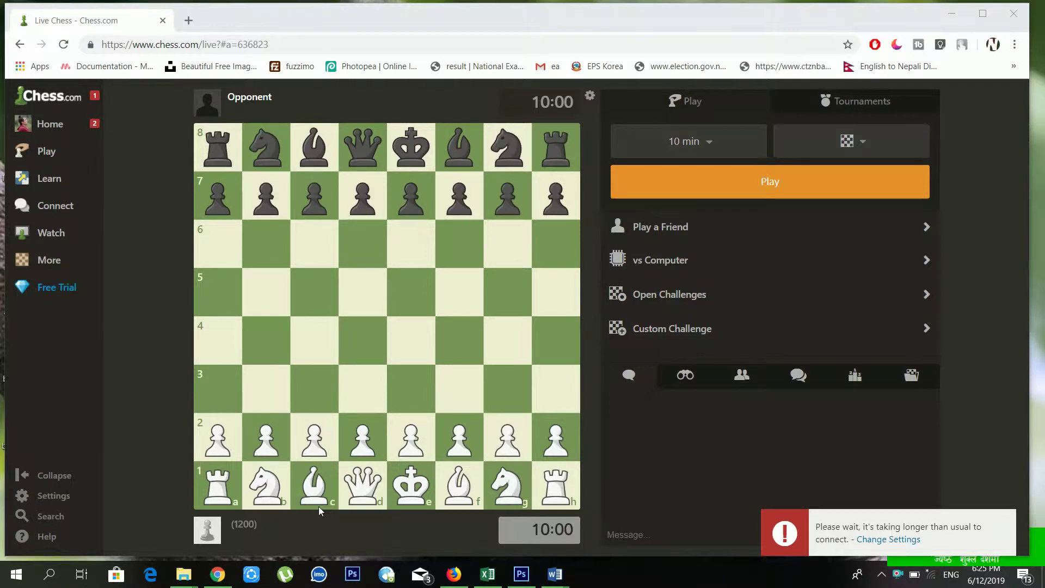
- Launch PowerPoint by running 'powerpnt' from the Windows Run dialog
{"action": "key", "text": "super+r"}
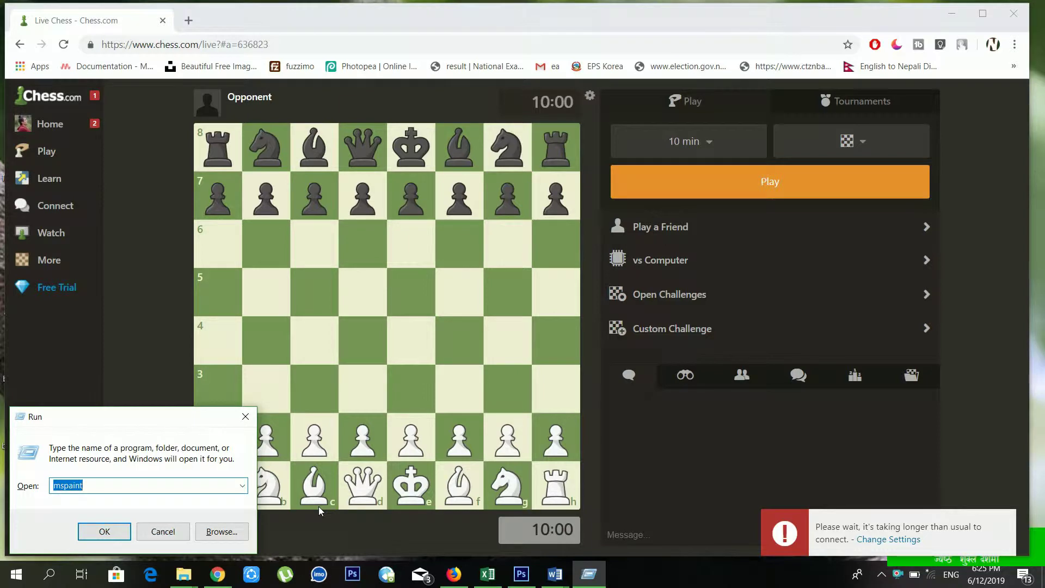
{"action": "key", "text": "BackSpace"}
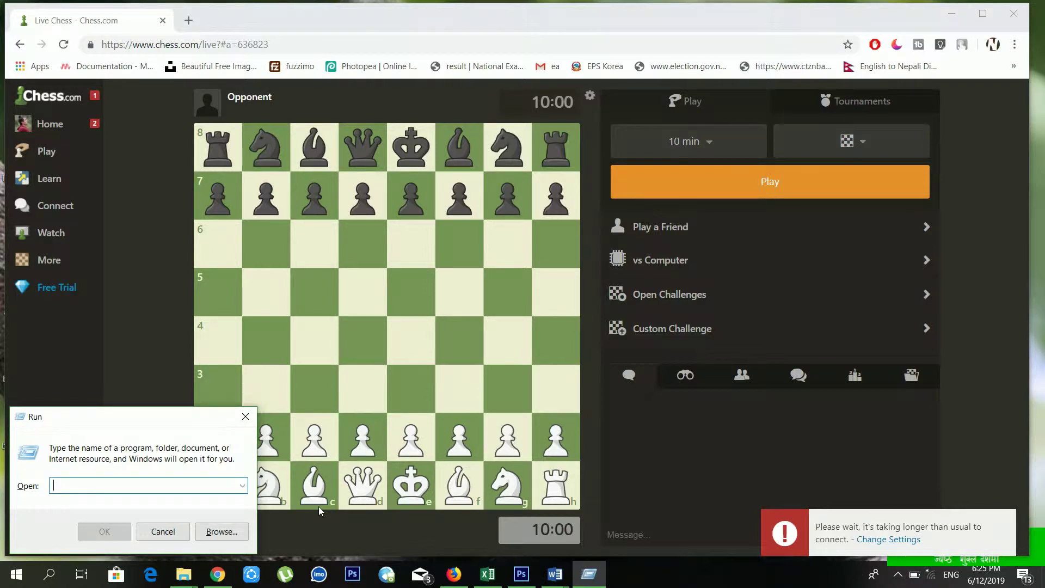
{"action": "type", "text": "powe"}
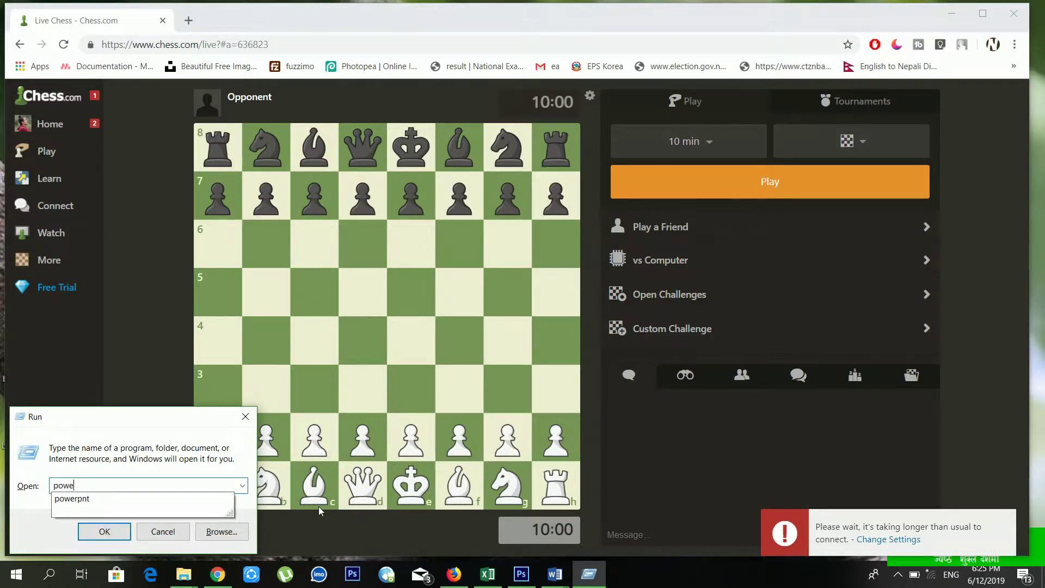
{"action": "key", "text": "Down"}
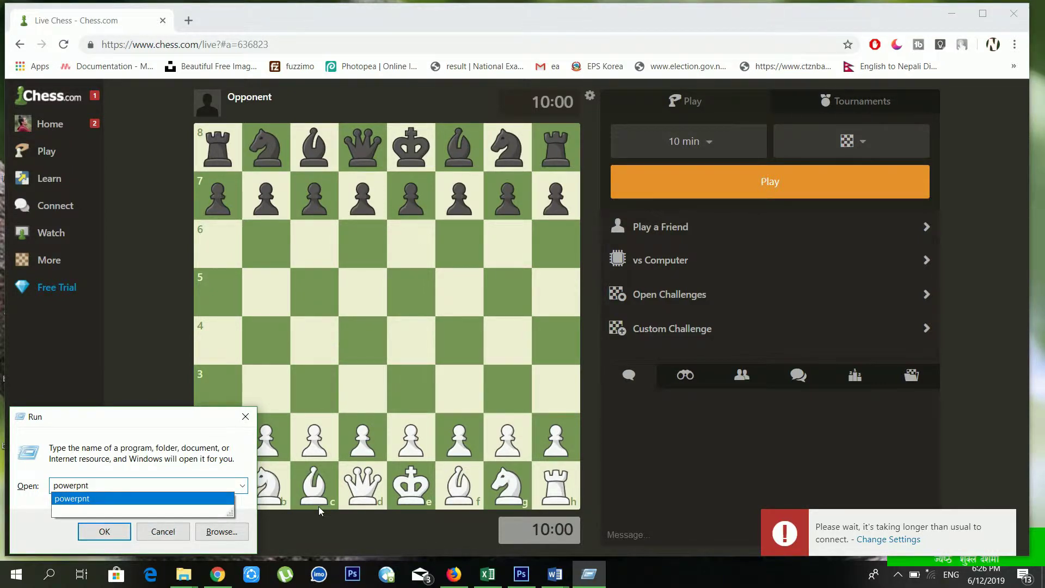
{"action": "key", "text": "Return"}
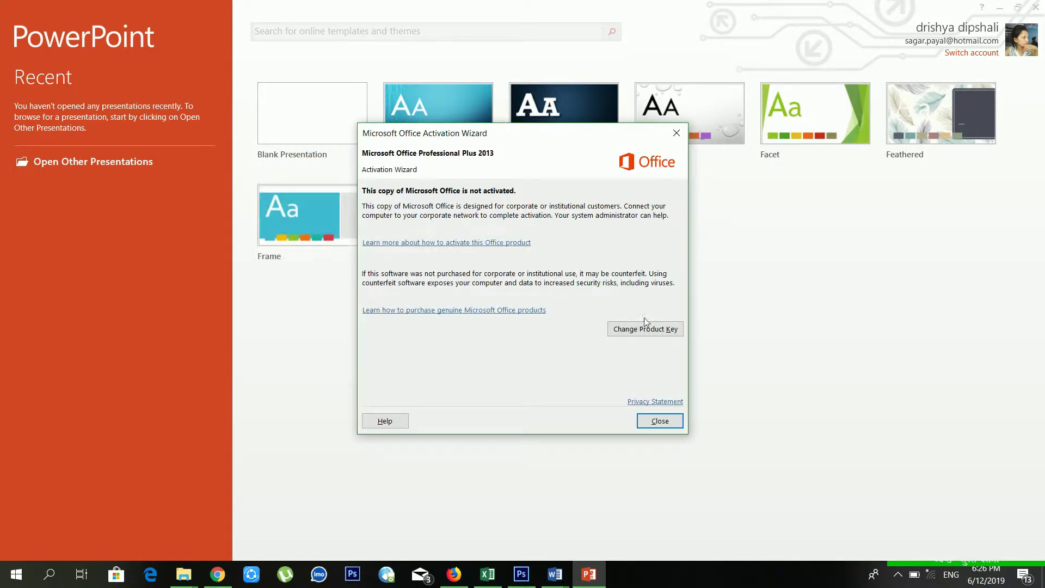
- Dismiss the Office activation notice and create a new blank presentation
{"action": "left_click", "coordinate": [658, 423]}
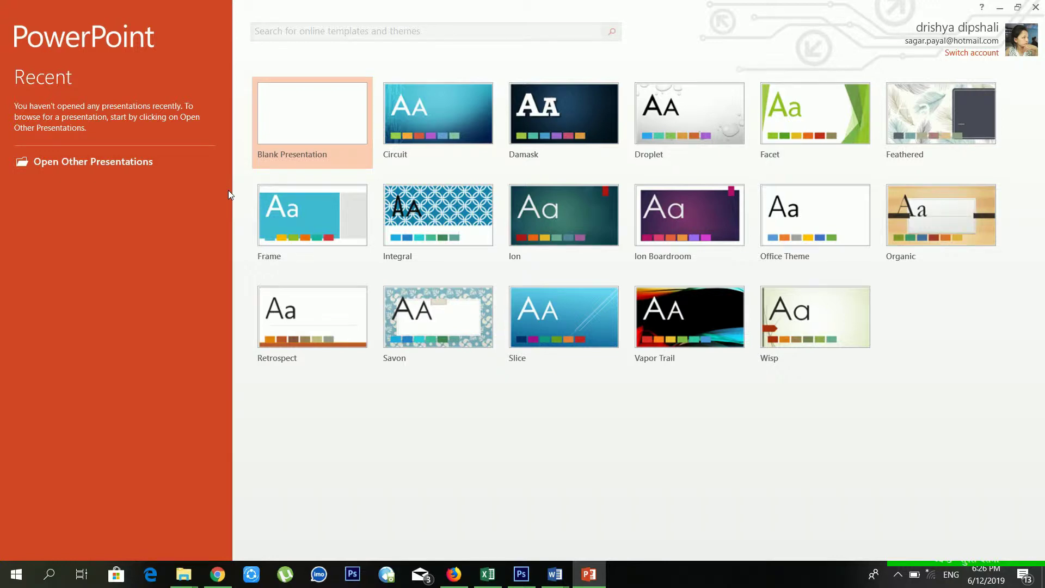
{"action": "left_click", "coordinate": [300, 126]}
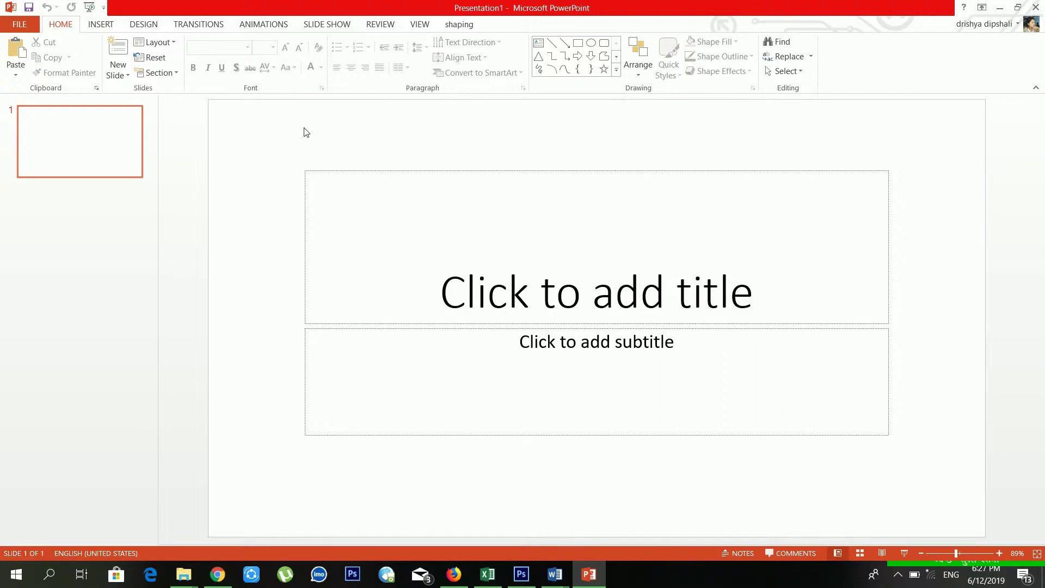
- Shorten the title placeholder by raising its bottom edge
{"action": "left_click", "coordinate": [596, 229]}
{"action": "left_click", "coordinate": [594, 142]}
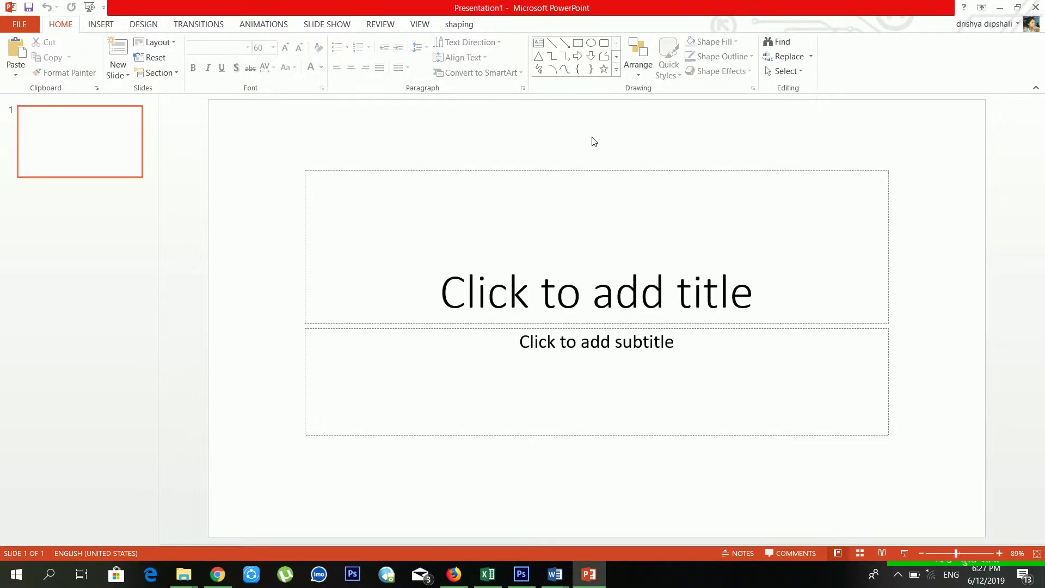
{"action": "left_click", "coordinate": [600, 257]}
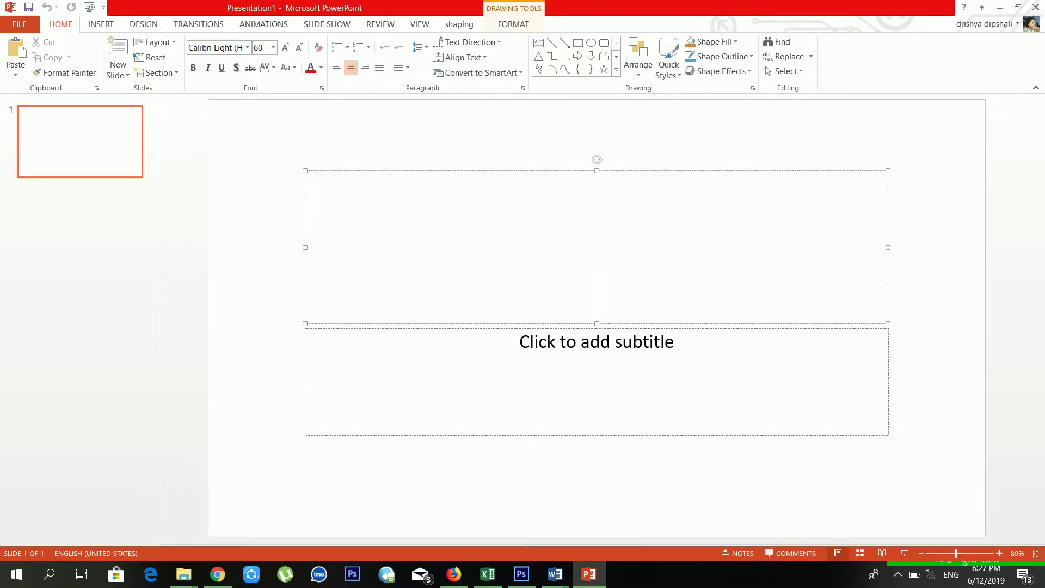
{"action": "left_click", "coordinate": [434, 143]}
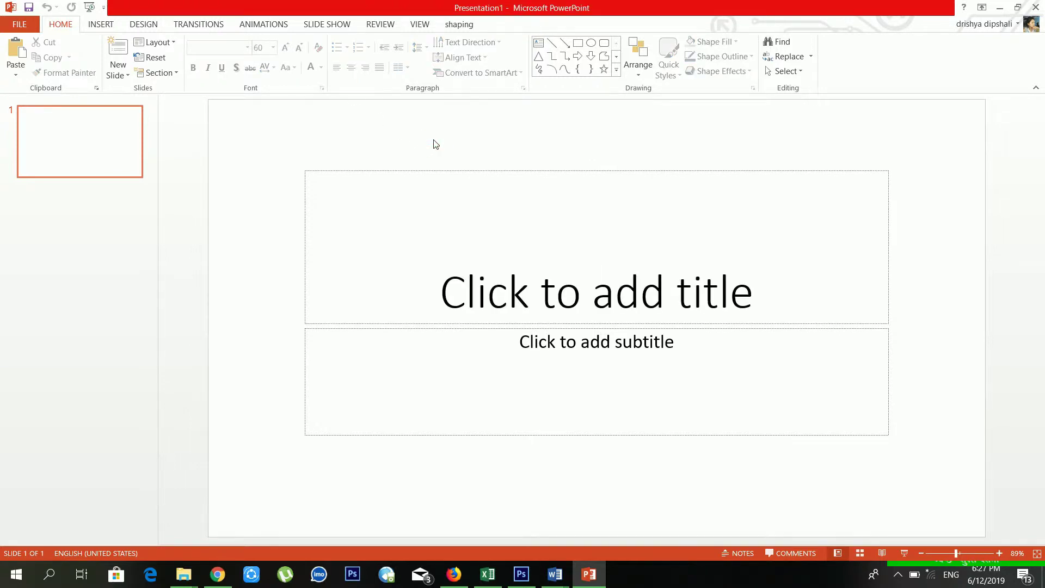
{"action": "left_click", "coordinate": [602, 318]}
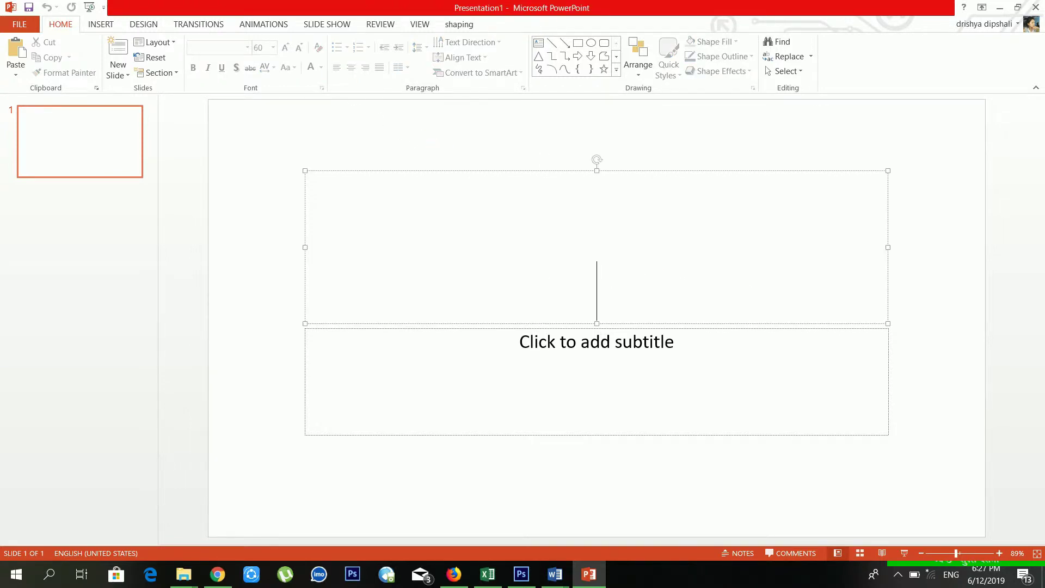
{"action": "double_click", "coordinate": [601, 315]}
{"action": "left_click", "coordinate": [598, 292]}
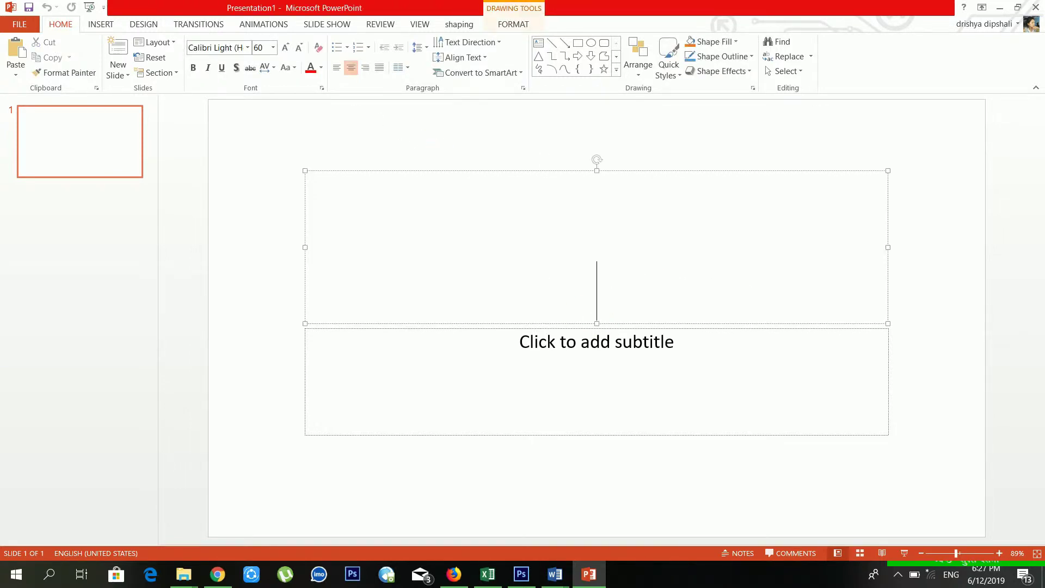
{"action": "left_click_drag", "start_coordinate": [601, 324], "coordinate": [599, 285]}
{"action": "left_click", "coordinate": [684, 155]}
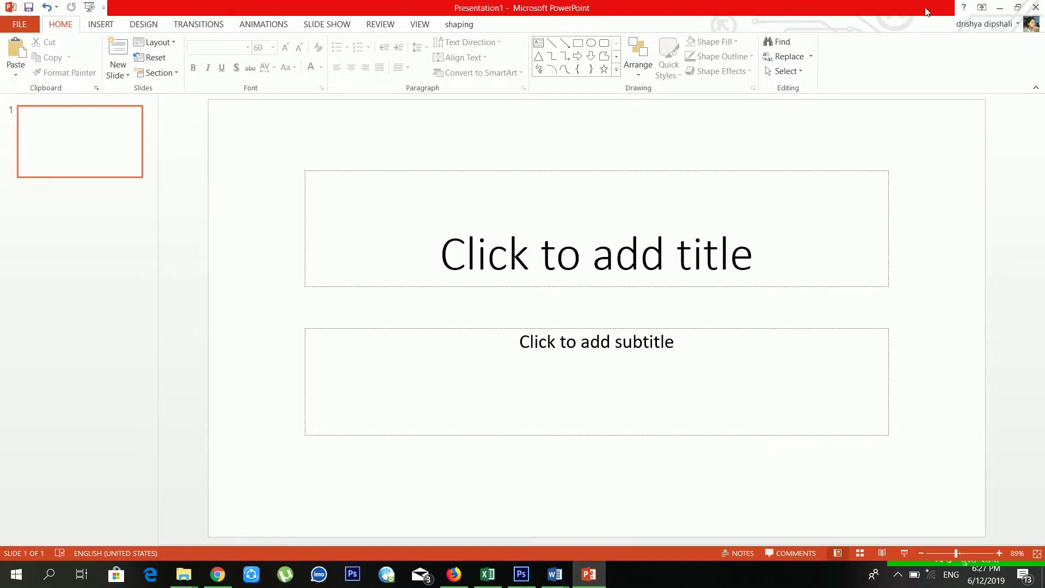
- Restore and re-maximize the PowerPoint window, then show the File Info page
{"action": "left_click", "coordinate": [1017, 7]}
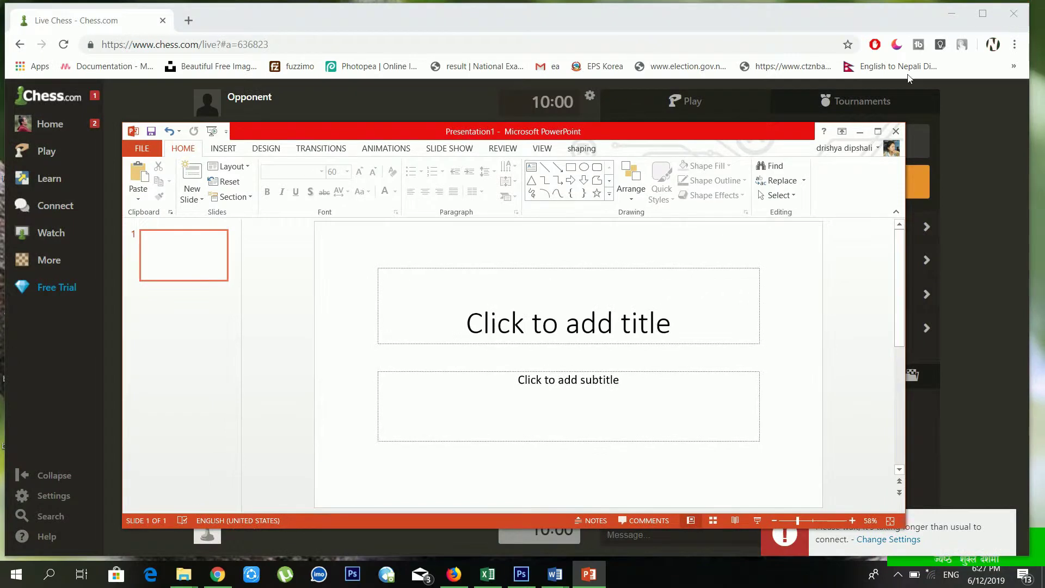
{"action": "left_click", "coordinate": [877, 132]}
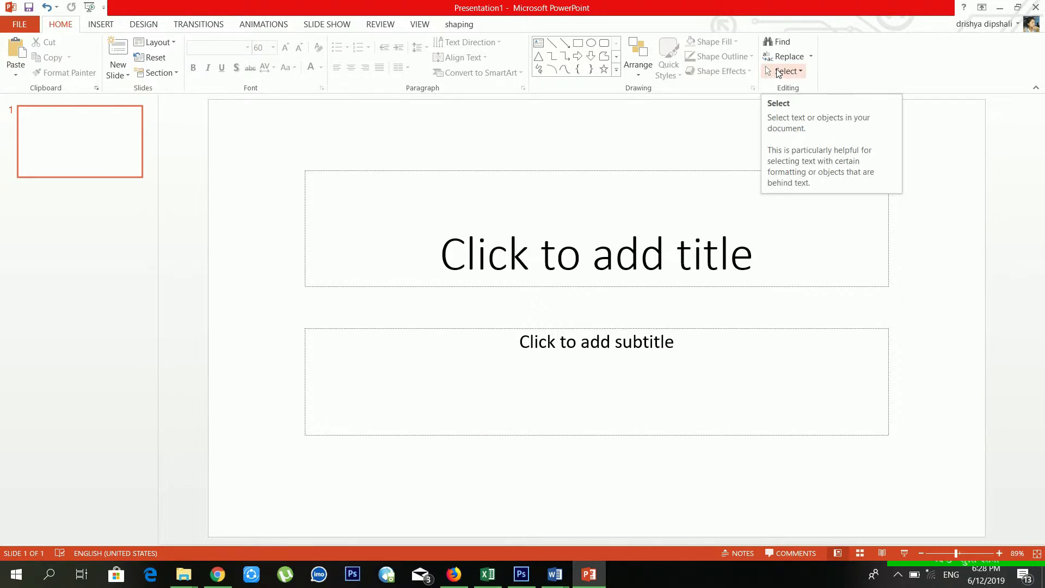
{"action": "left_click", "coordinate": [596, 253]}
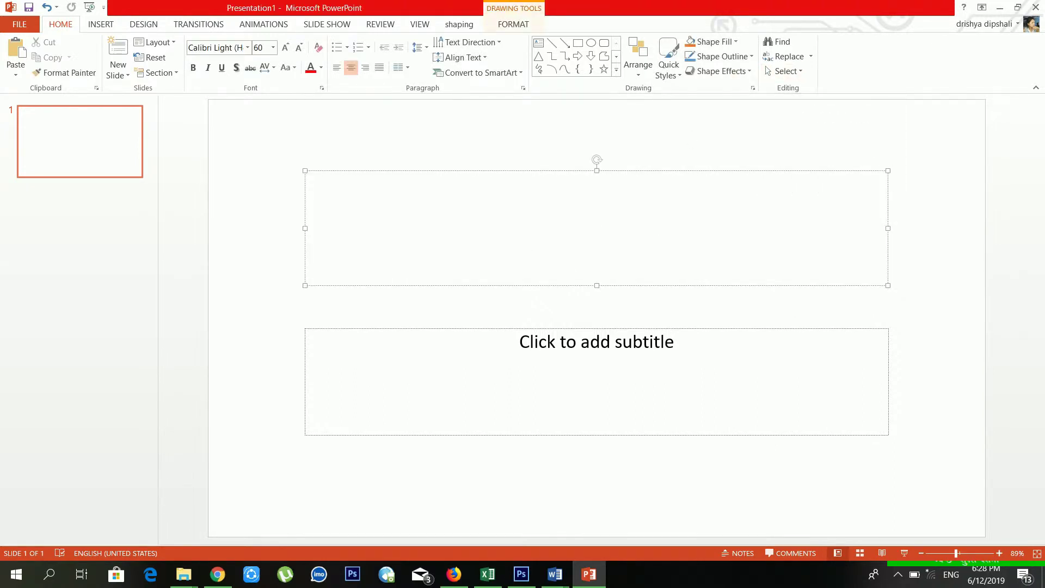
{"action": "left_click", "coordinate": [500, 137]}
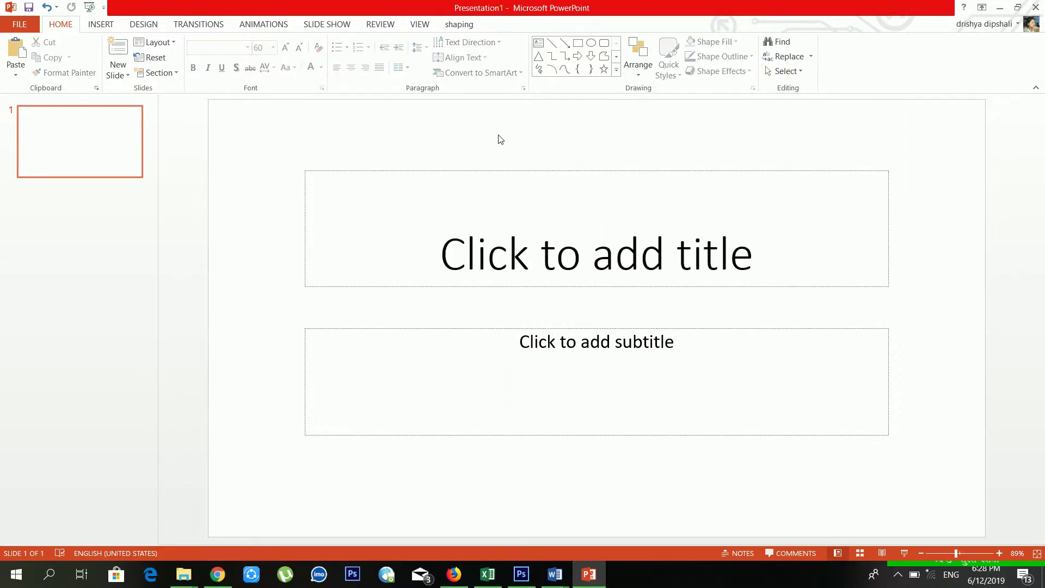
{"action": "left_click", "coordinate": [24, 27]}
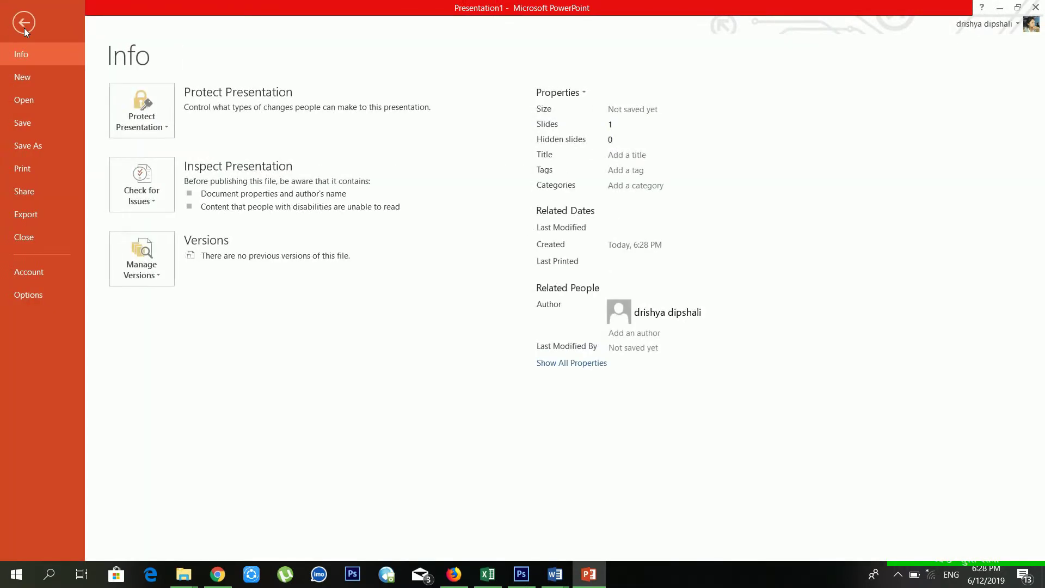
- Browse the New, Open and Save As Backstage pages
{"action": "left_click", "coordinate": [33, 76]}
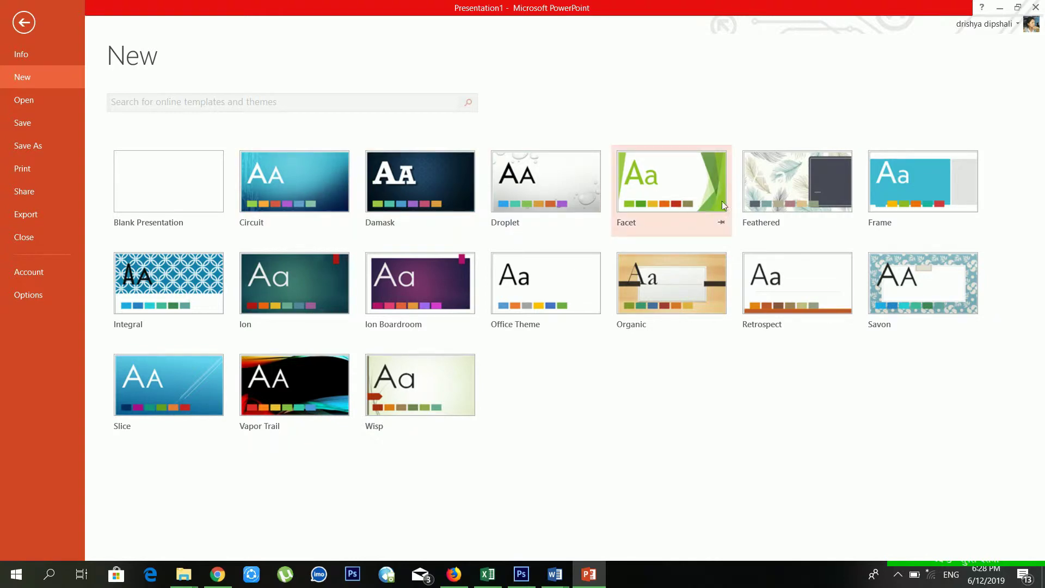
{"action": "left_click", "coordinate": [29, 100]}
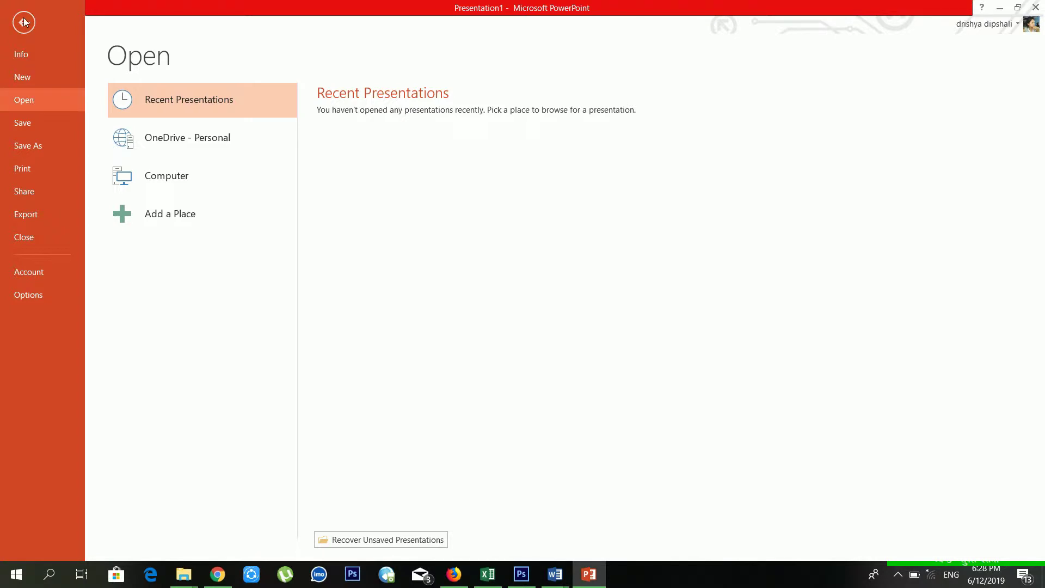
{"action": "left_click", "coordinate": [31, 124]}
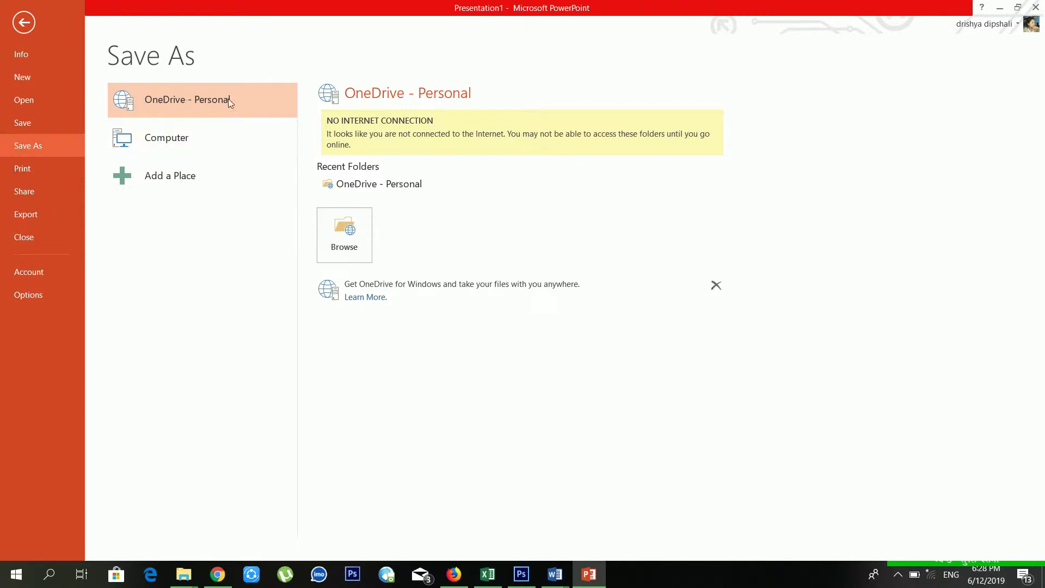
- Compare the OneDrive and Computer save locations, then go to the Print page
{"action": "left_click", "coordinate": [172, 136]}
{"action": "left_click", "coordinate": [175, 112]}
{"action": "left_click", "coordinate": [174, 134]}
{"action": "left_click", "coordinate": [180, 110]}
{"action": "left_click", "coordinate": [175, 137]}
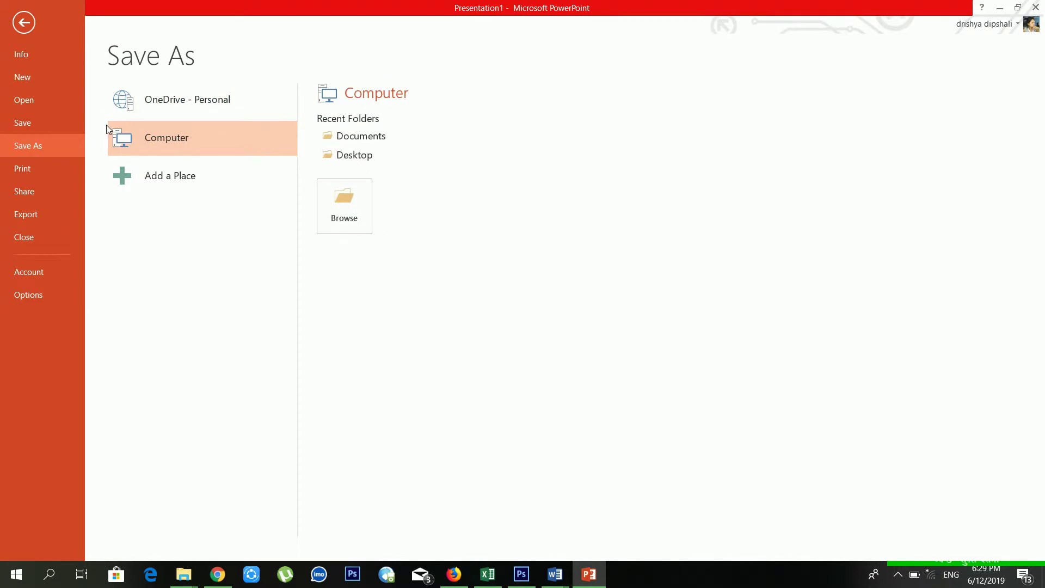
{"action": "left_click", "coordinate": [41, 168]}
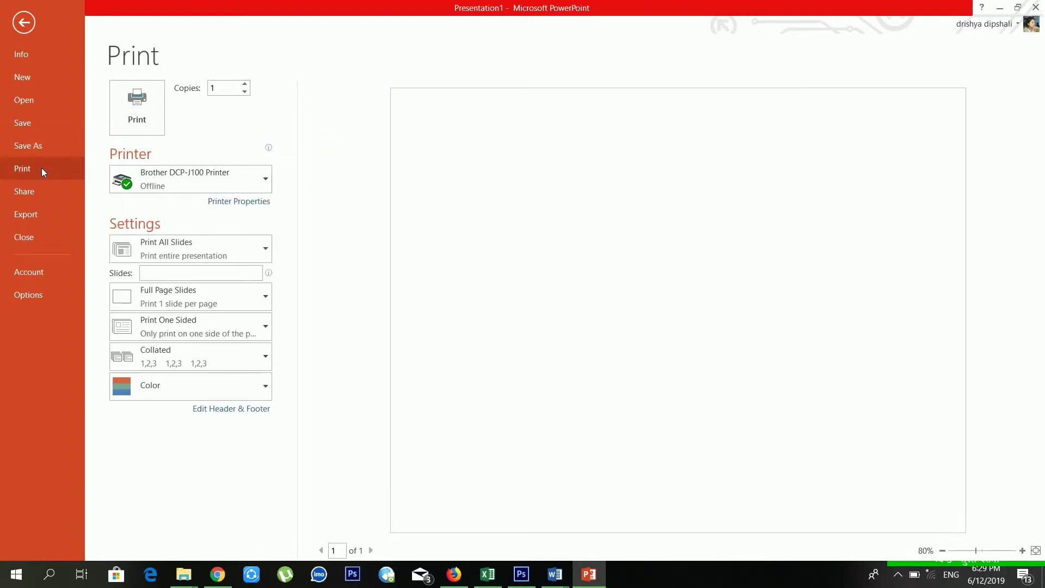
- Check the printer list and the slides-to-print field on the Print page
{"action": "left_click", "coordinate": [230, 179]}
{"action": "left_click", "coordinate": [230, 179]}
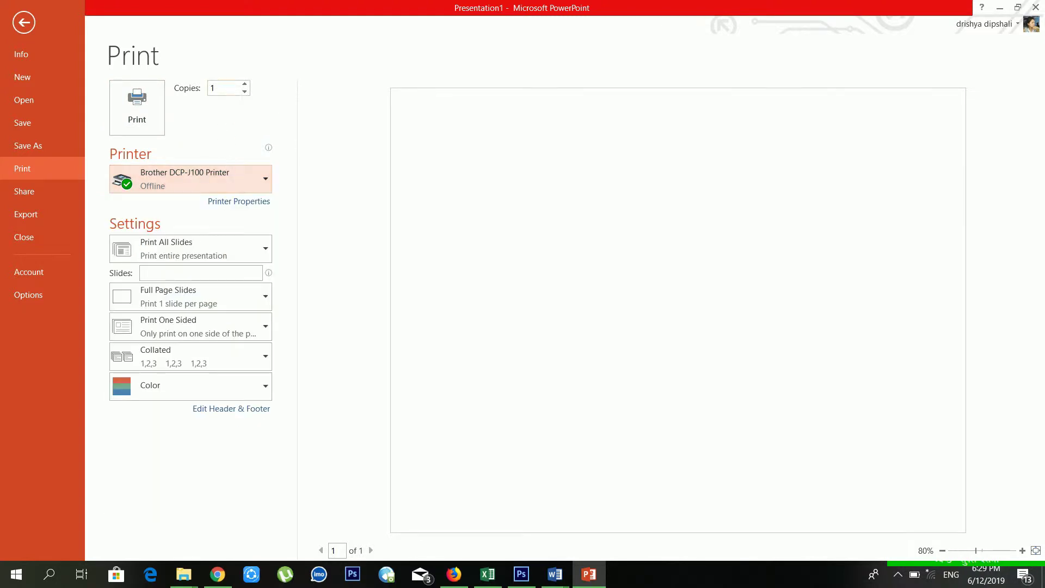
{"action": "left_click", "coordinate": [143, 272]}
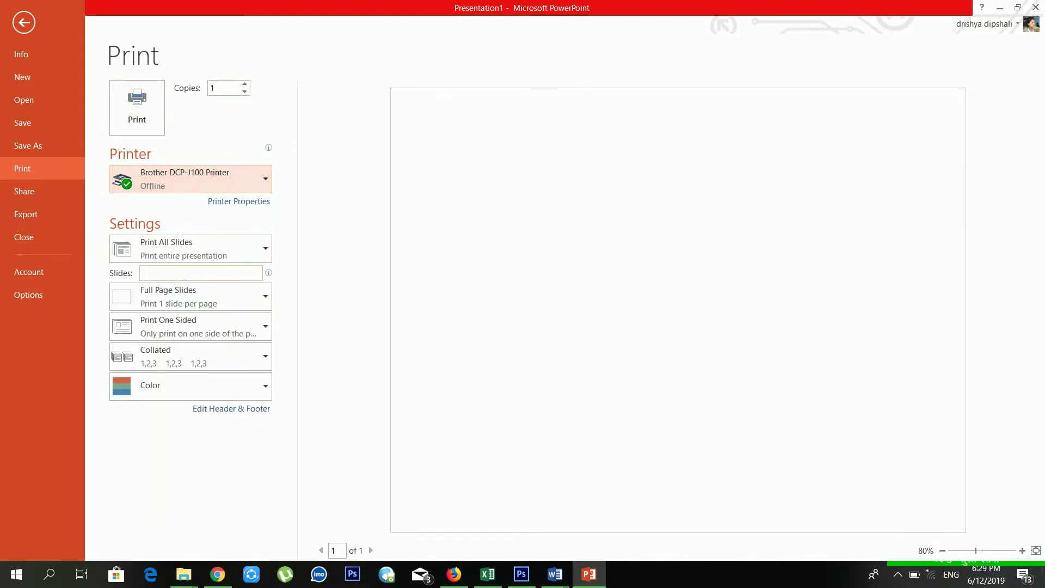
- Browse the Share page's Email, Present Online and Publish Slides options
{"action": "left_click", "coordinate": [18, 194]}
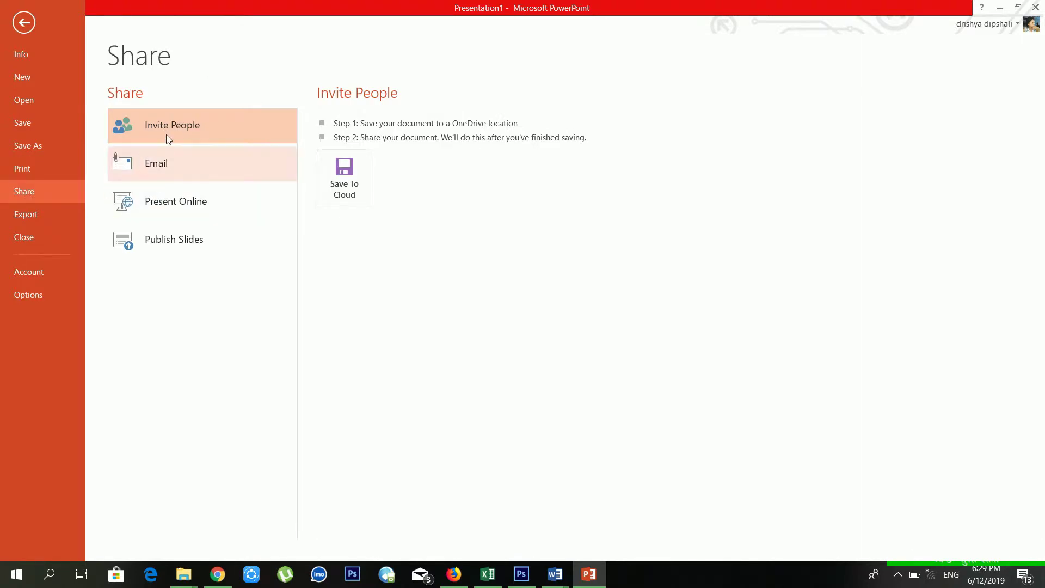
{"action": "left_click", "coordinate": [164, 166]}
{"action": "left_click", "coordinate": [177, 208]}
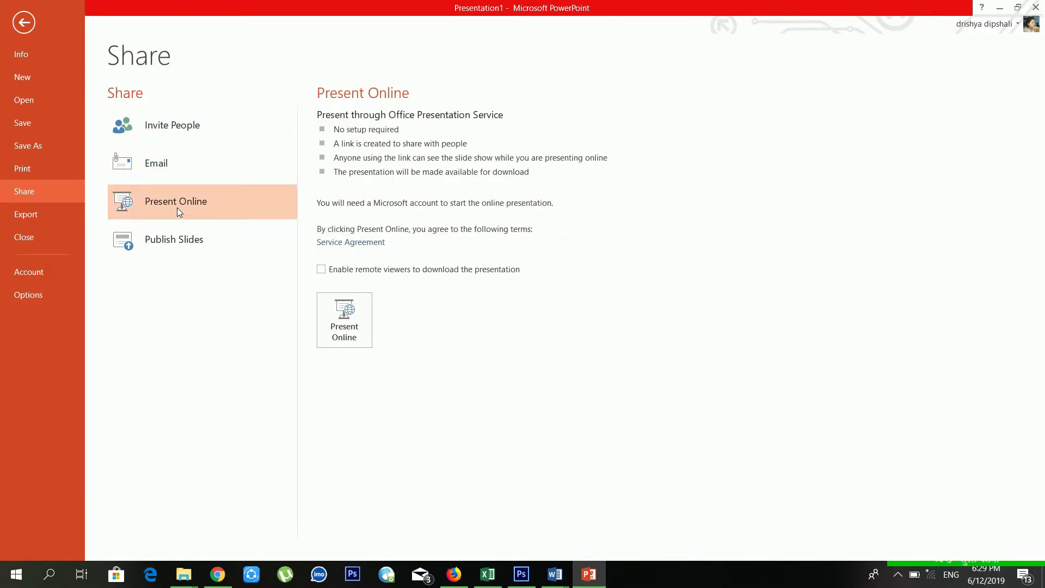
{"action": "left_click", "coordinate": [185, 233]}
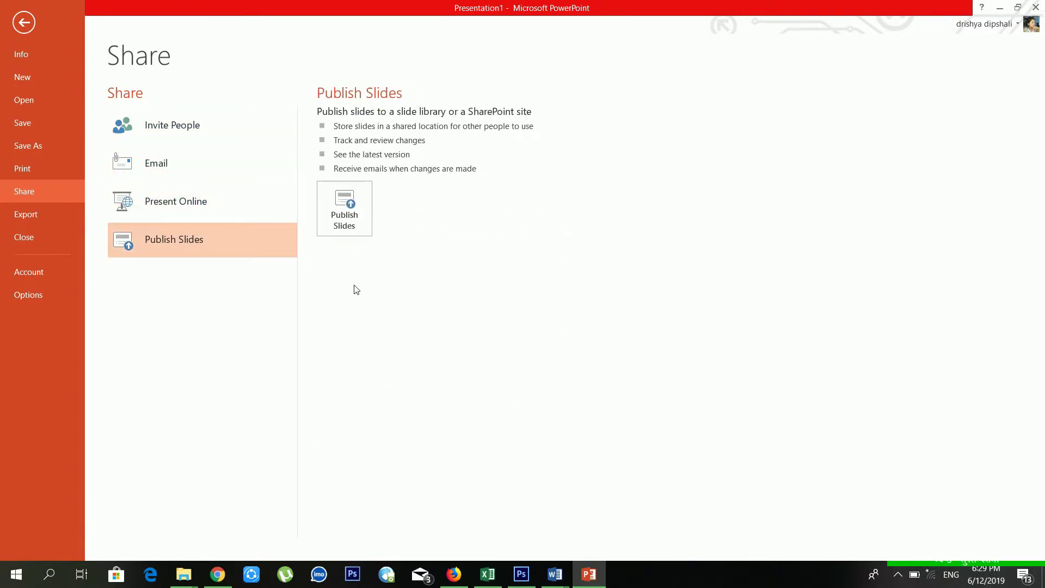
- View the Export page's video and Change File Type options
{"action": "left_click", "coordinate": [64, 220]}
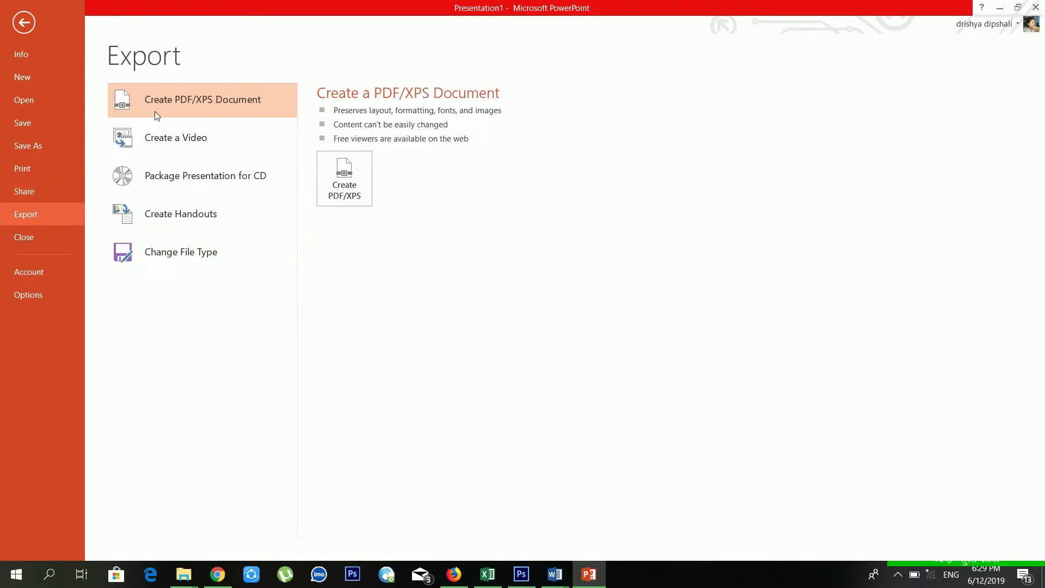
{"action": "left_click", "coordinate": [215, 146]}
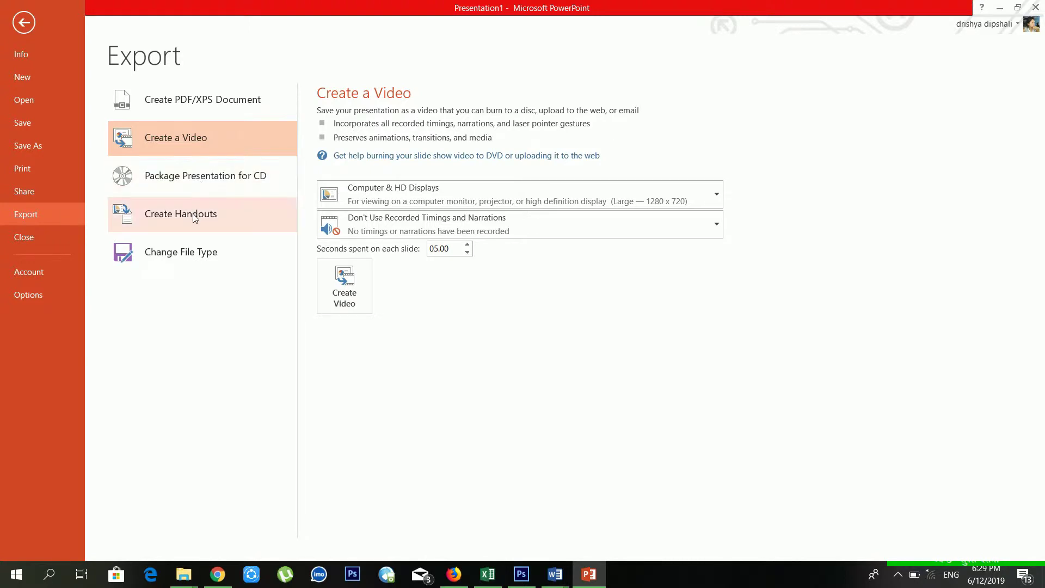
{"action": "left_click", "coordinate": [195, 254]}
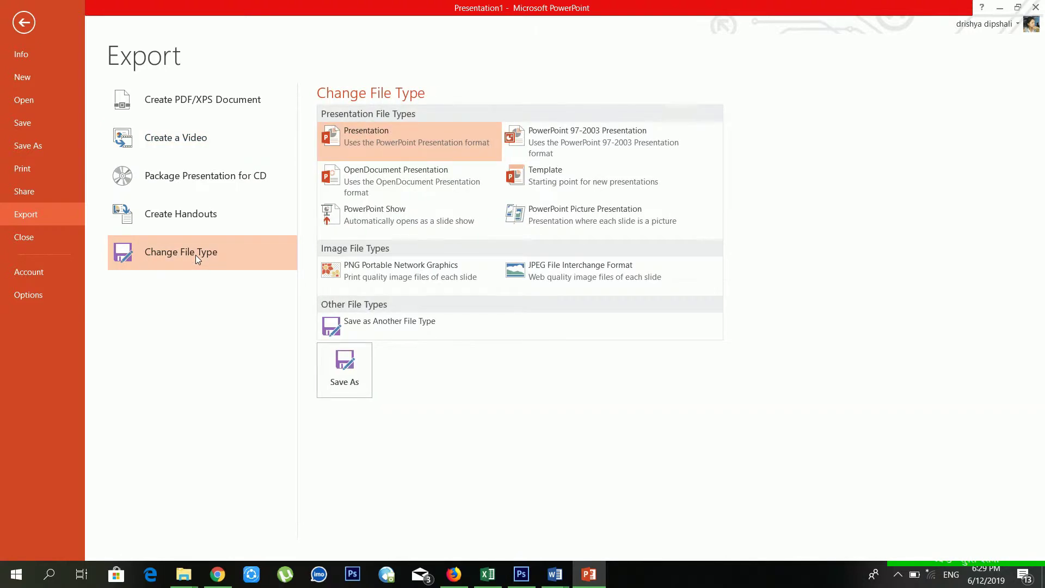
- Close Presentation1 without saving and create a new blank presentation
{"action": "left_click", "coordinate": [29, 244]}
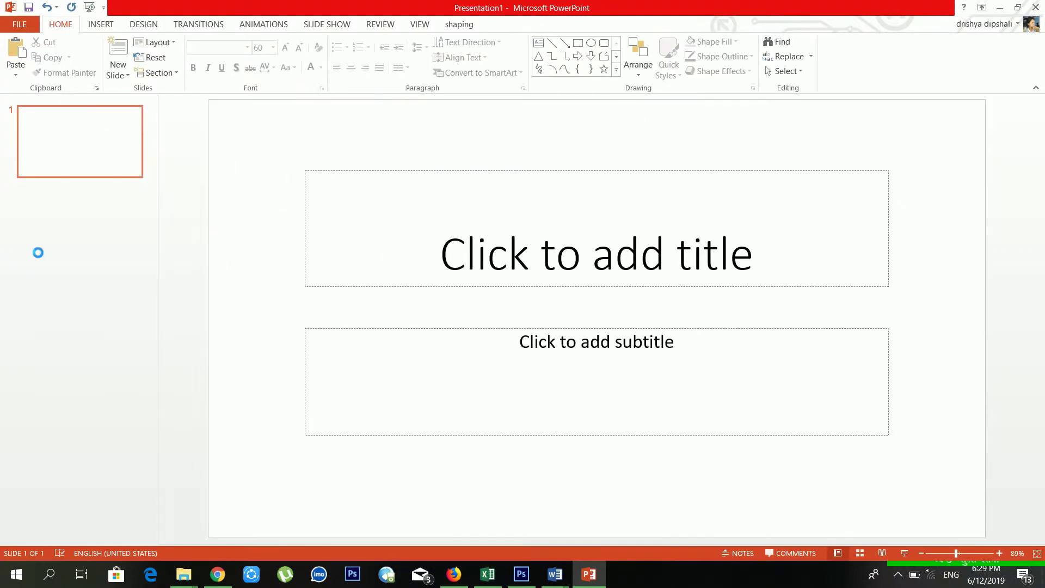
{"action": "left_click", "coordinate": [533, 302]}
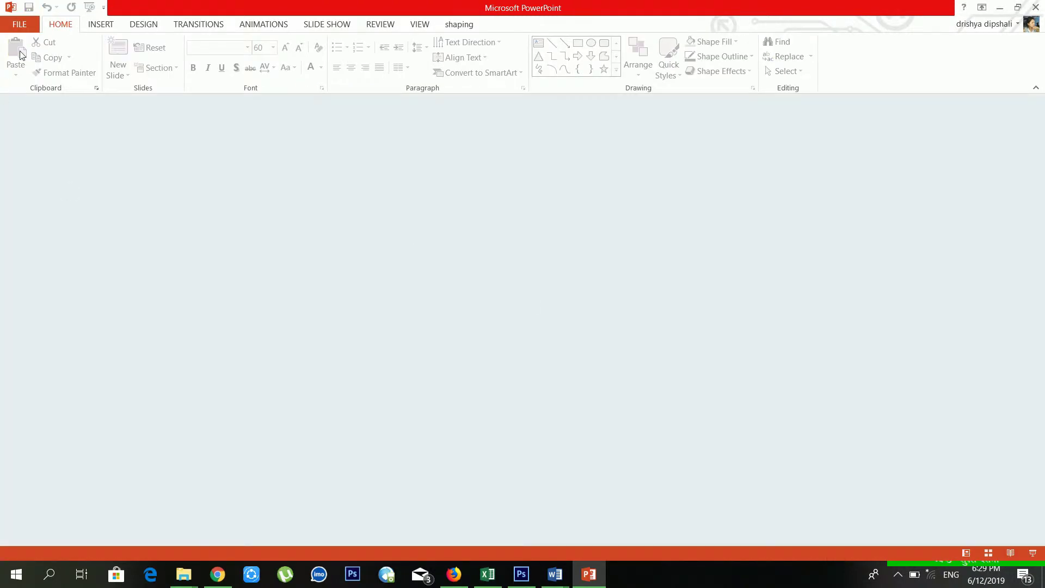
{"action": "left_click", "coordinate": [20, 24]}
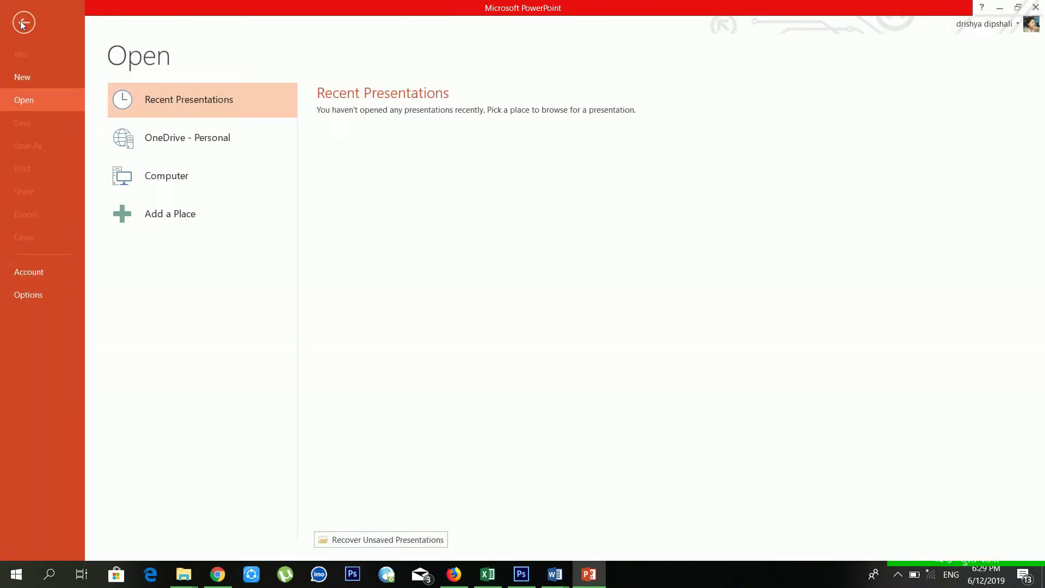
{"action": "left_click", "coordinate": [31, 82]}
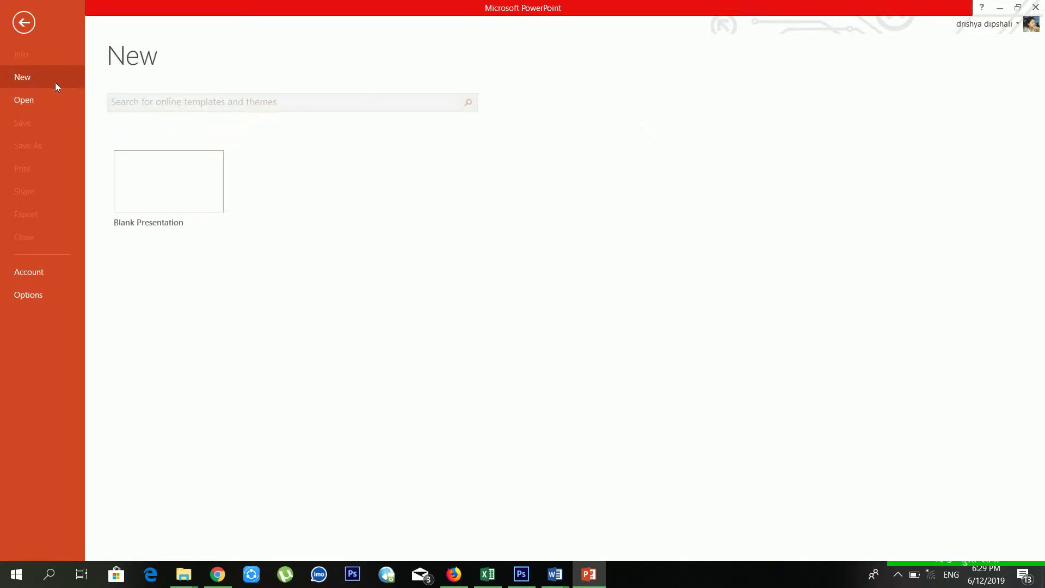
{"action": "left_click", "coordinate": [190, 193]}
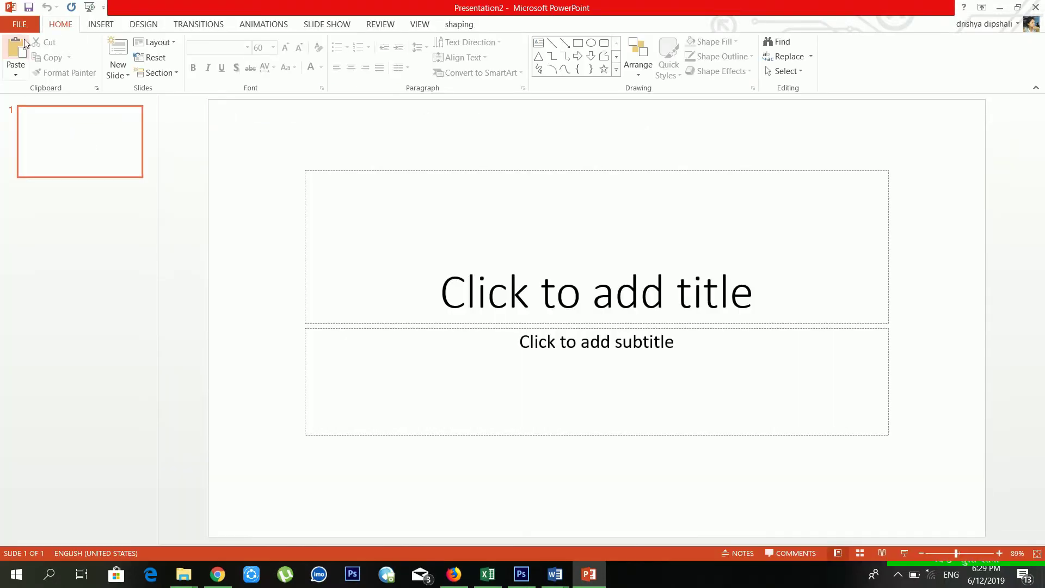
- Check the Info and Account pages, then open PowerPoint Options
{"action": "left_click", "coordinate": [19, 24]}
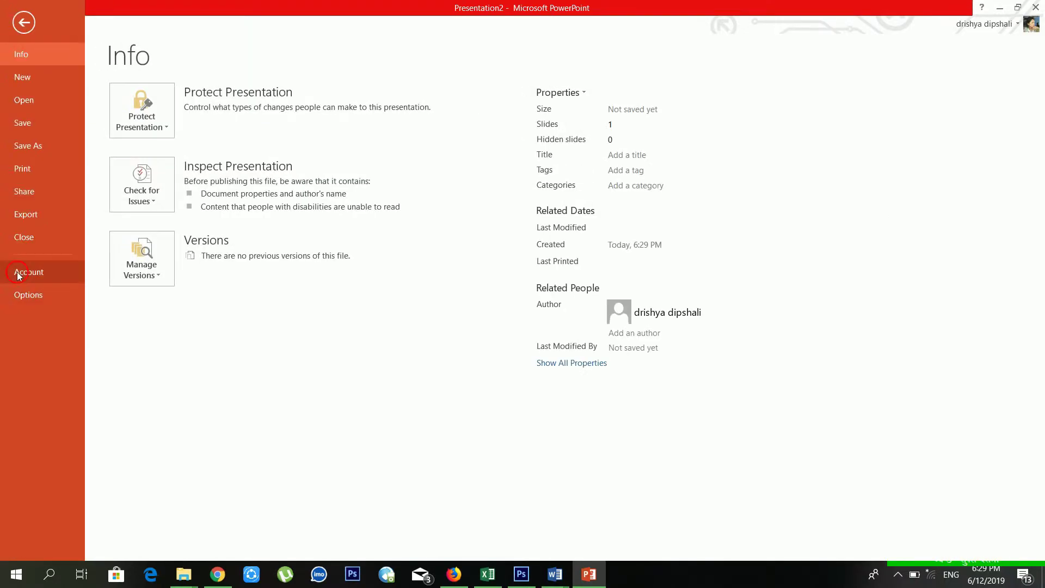
{"action": "left_click", "coordinate": [17, 273]}
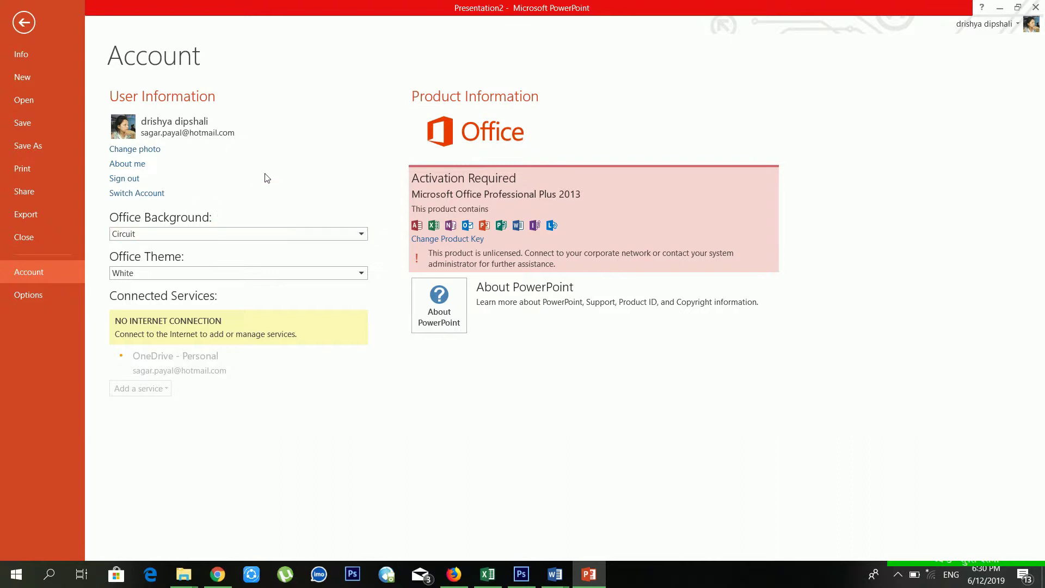
{"action": "left_click", "coordinate": [17, 301]}
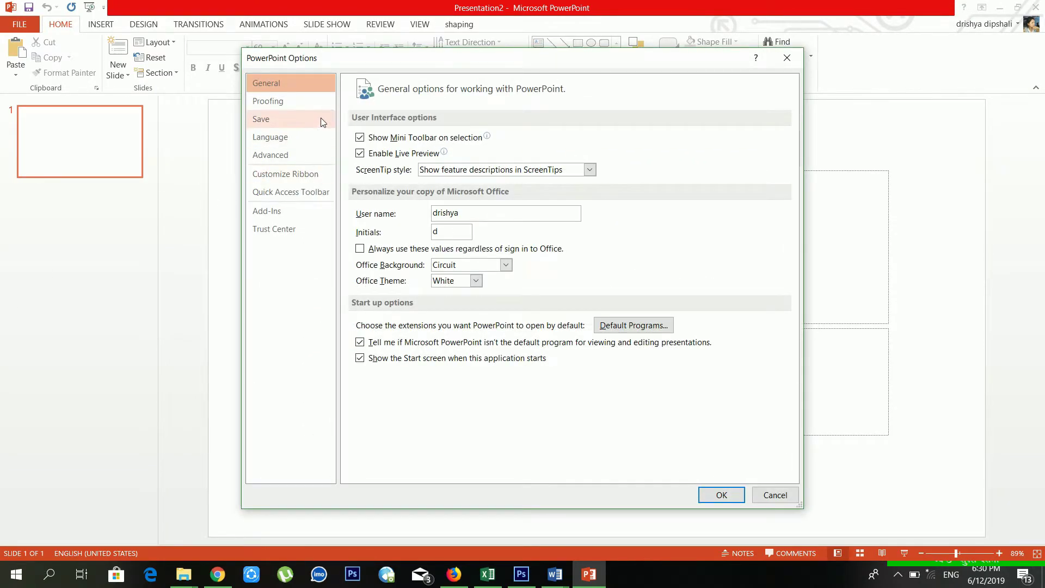
- Browse the General, Proofing, Save, Advanced and Customize Ribbon option pages
{"action": "left_click", "coordinate": [305, 103]}
{"action": "left_click", "coordinate": [308, 87]}
{"action": "left_click", "coordinate": [299, 103]}
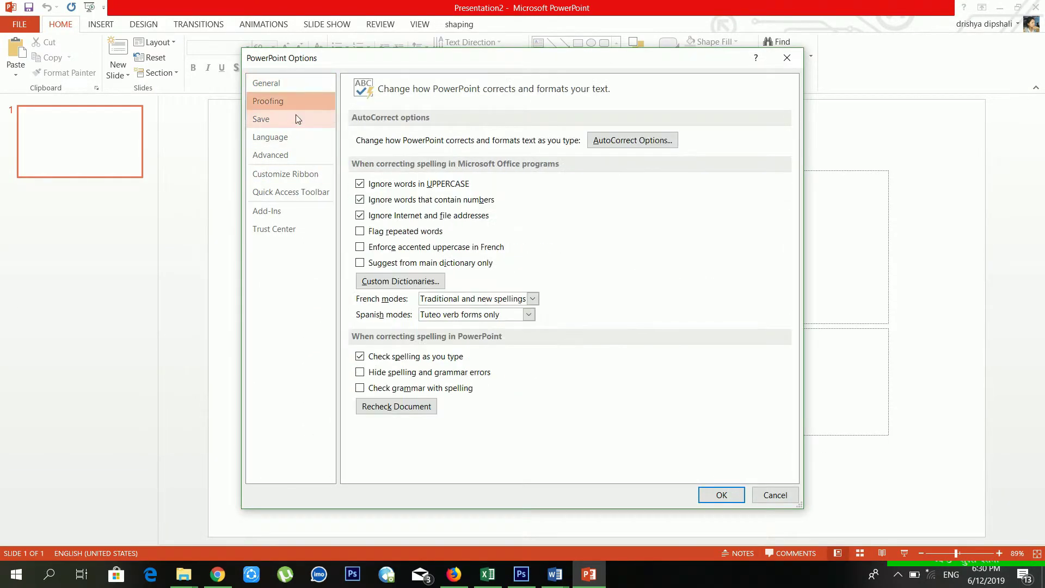
{"action": "left_click", "coordinate": [299, 120]}
{"action": "left_click", "coordinate": [297, 156]}
{"action": "left_click", "coordinate": [296, 175]}
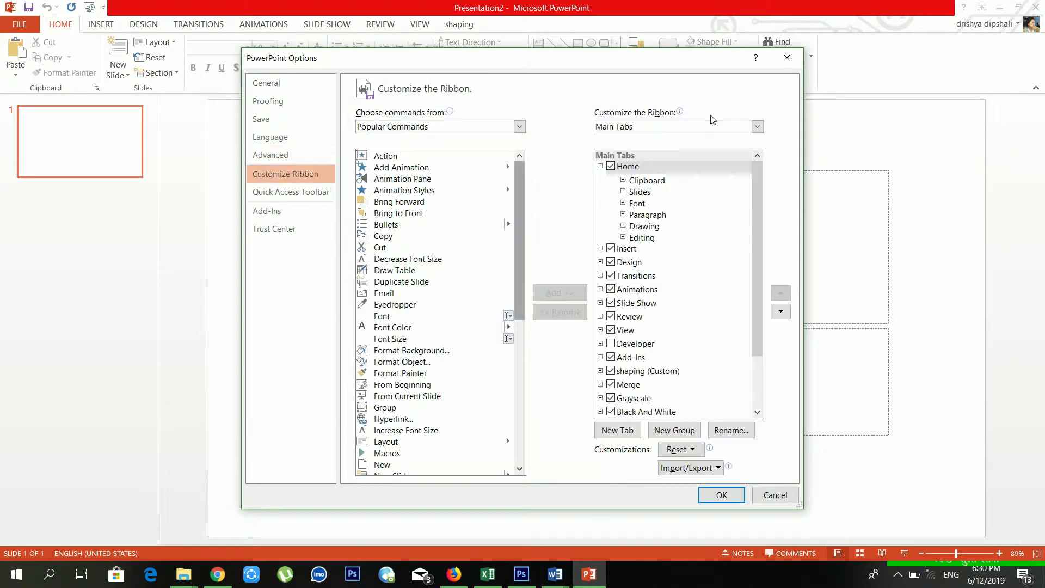
- Close Options and type 'hello hi n' into the slide title
{"action": "left_click", "coordinate": [788, 59]}
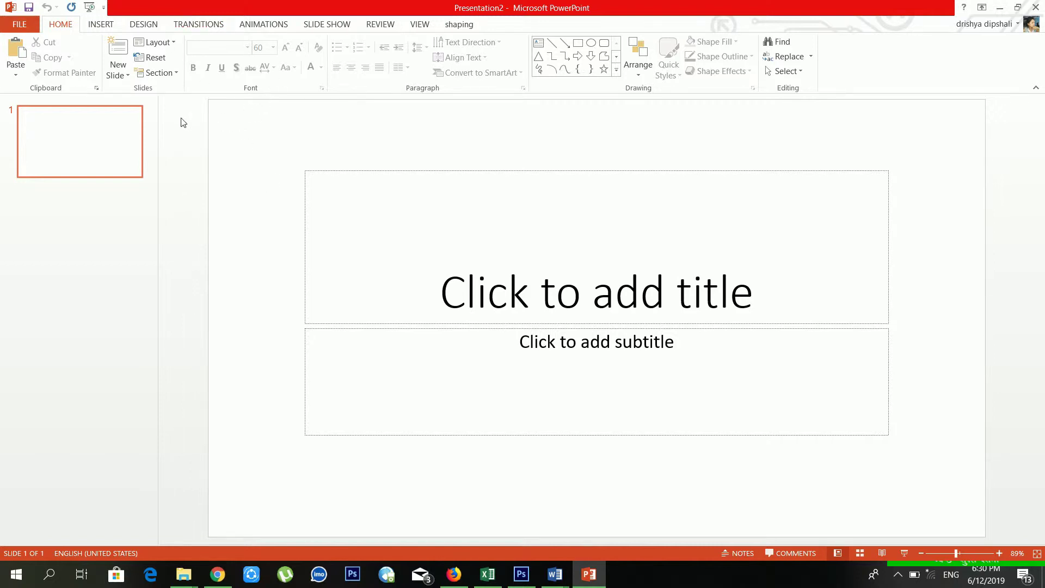
{"action": "left_click", "coordinate": [576, 285]}
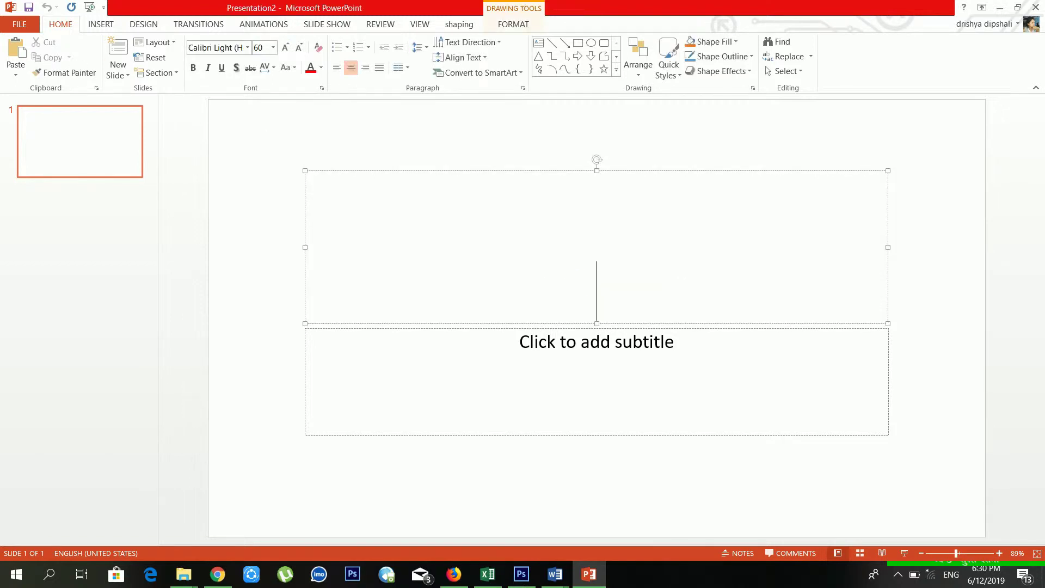
{"action": "type", "text": "hello h"}
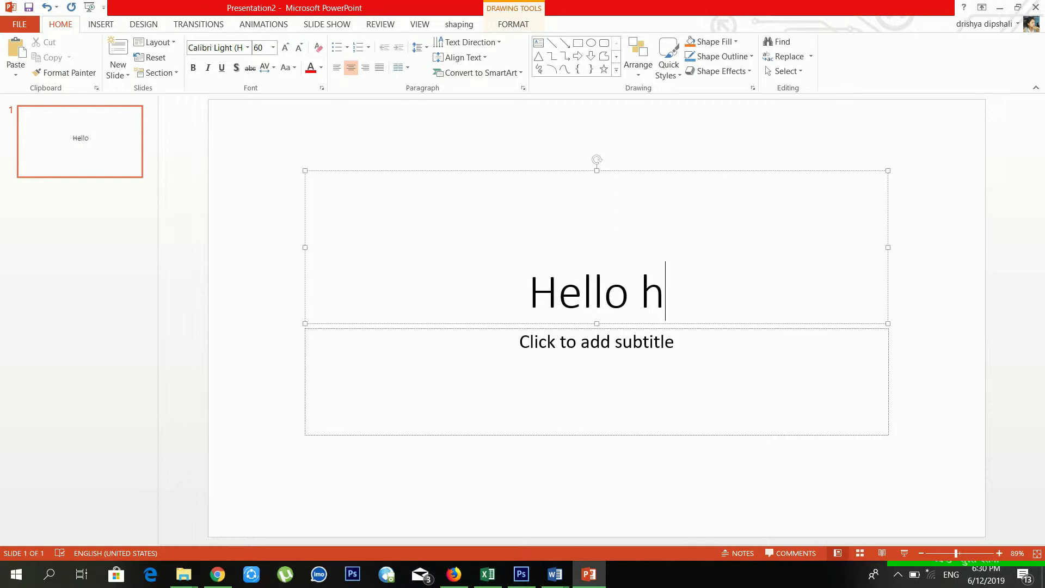
{"action": "type", "text": "i n"}
- Remove the stray 'n' from the title and select the 'Hello hi' text
{"action": "key", "text": "BackSpace"}
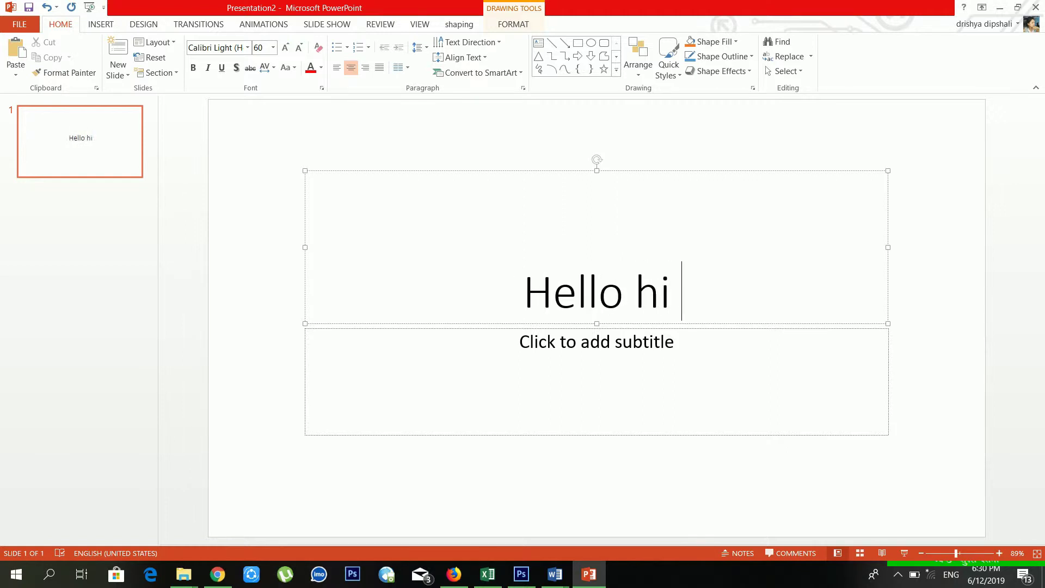
{"action": "triple_click", "coordinate": [685, 283]}
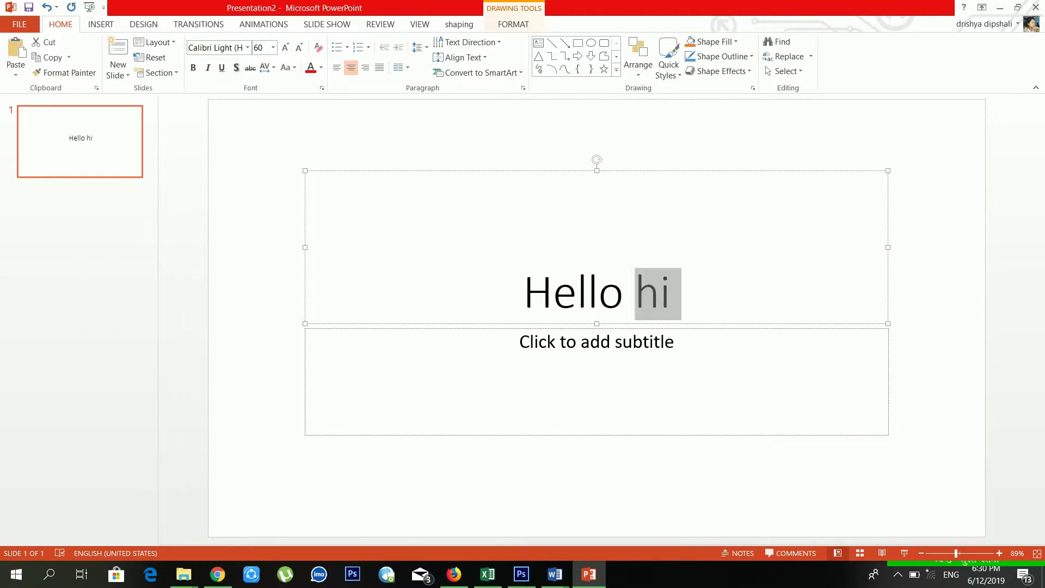
{"action": "left_click", "coordinate": [684, 283]}
{"action": "left_click", "coordinate": [634, 291]}
{"action": "left_click", "coordinate": [681, 292]}
{"action": "left_click_drag", "start_coordinate": [681, 292], "coordinate": [528, 286]}
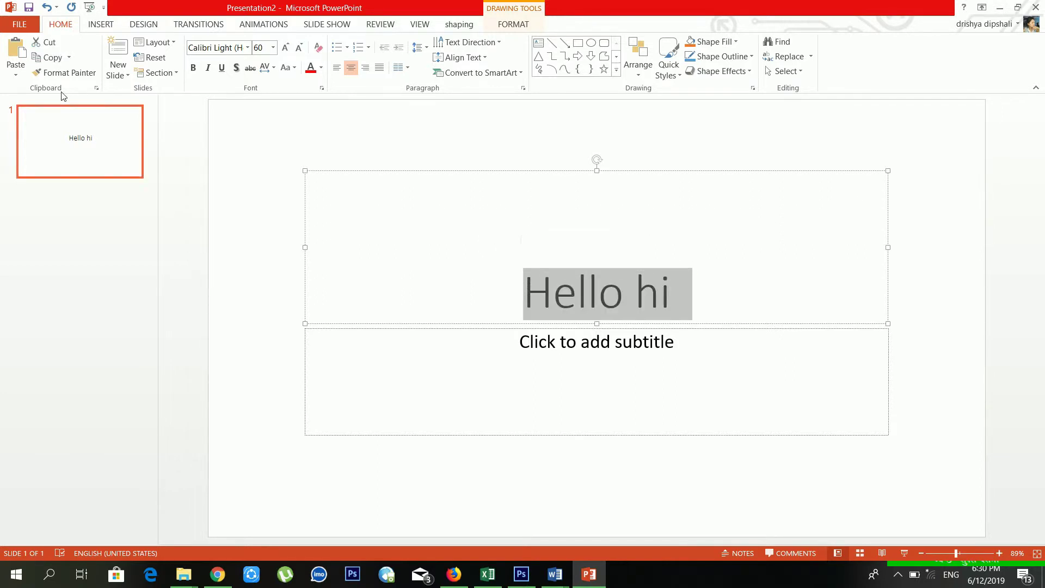
- Copy 'Hello hi' and paste so the title reads 'Hello hi Hello hi Hello hi'
{"action": "left_click", "coordinate": [31, 63]}
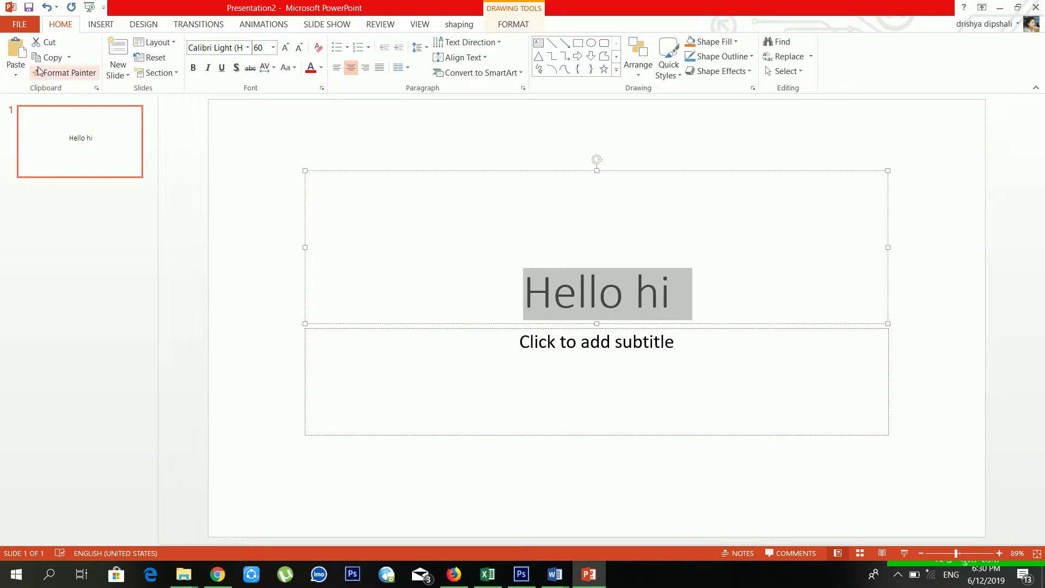
{"action": "left_click", "coordinate": [18, 58]}
{"action": "left_click", "coordinate": [18, 58]}
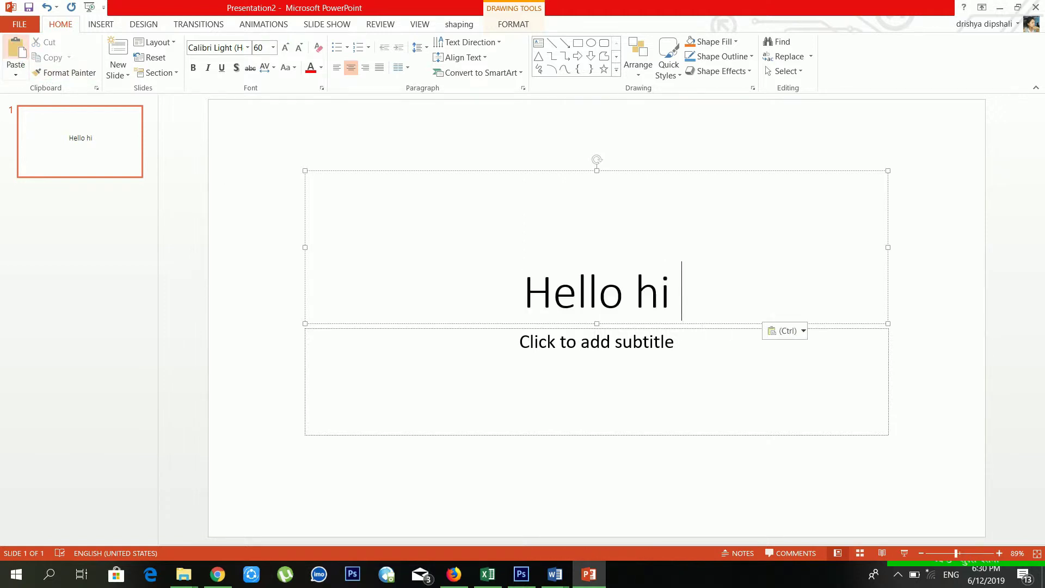
{"action": "left_click", "coordinate": [18, 58]}
- Cut the whole title text, then undo the cut to restore it
{"action": "left_click", "coordinate": [578, 291]}
{"action": "left_click_drag", "start_coordinate": [853, 294], "coordinate": [365, 295]}
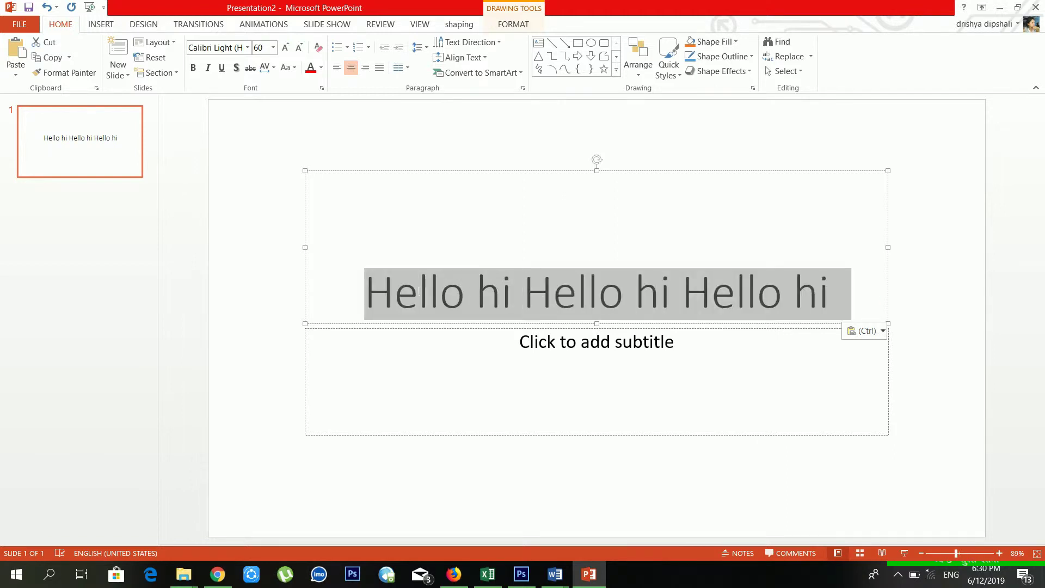
{"action": "left_click", "coordinate": [44, 44]}
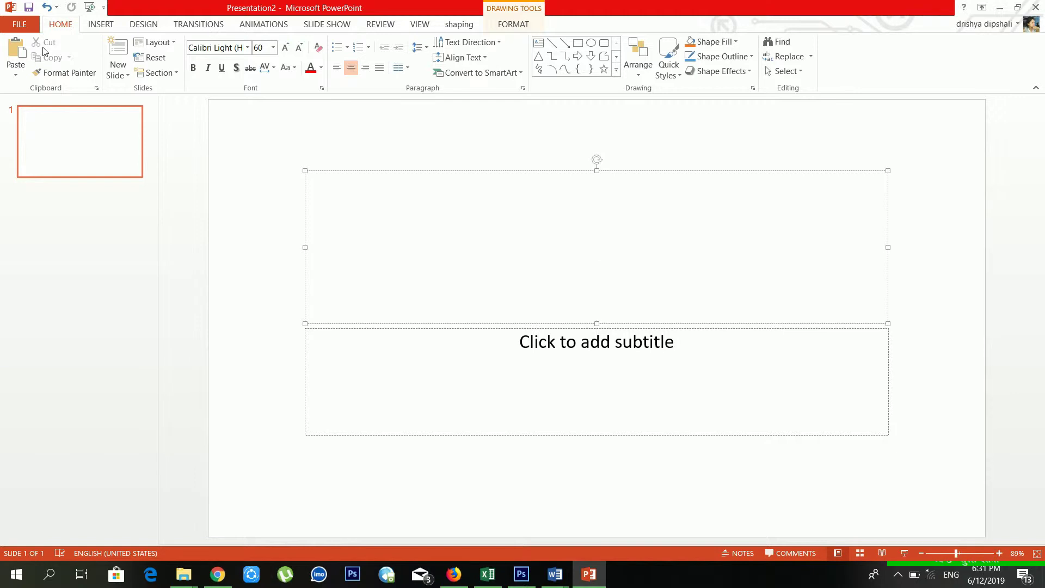
{"action": "left_click", "coordinate": [46, 7]}
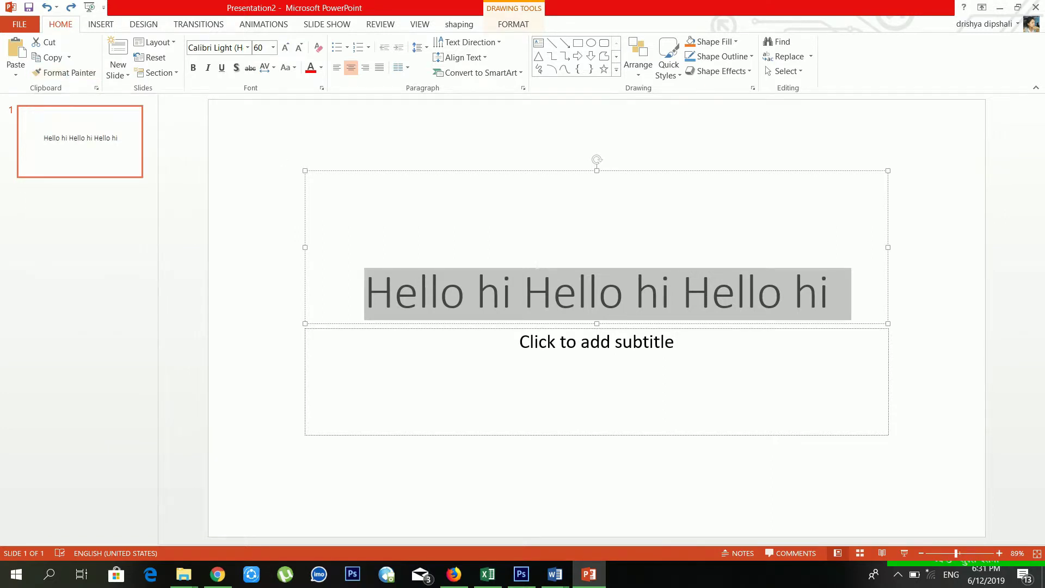
{"action": "left_click", "coordinate": [523, 294]}
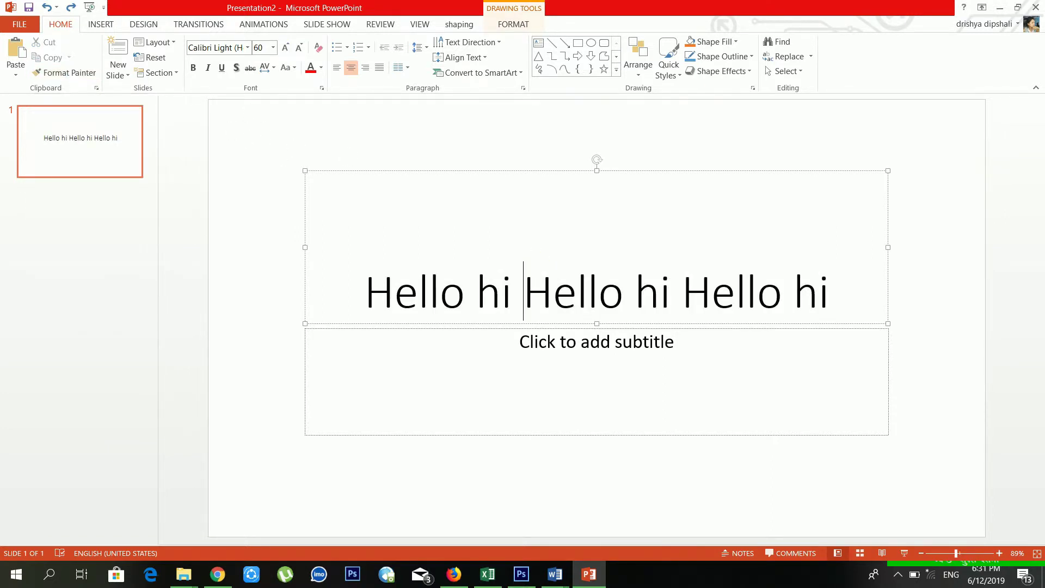
- Type 'Format painter sample' into the subtitle, fixing a typo, and select the title text
{"action": "left_click", "coordinate": [640, 343]}
{"action": "type", "text": "formar"}
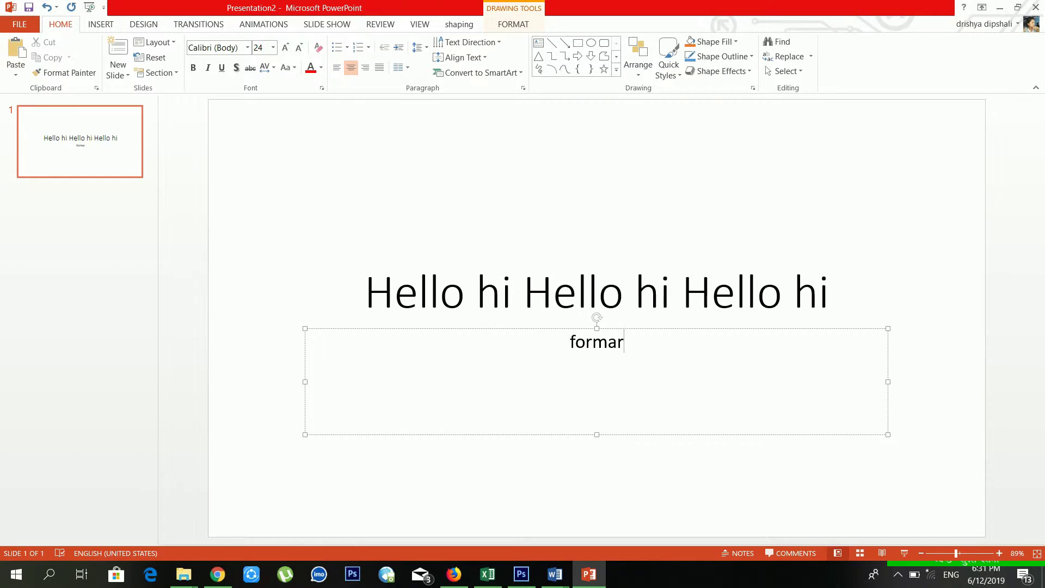
{"action": "key", "text": "BackSpace"}
{"action": "key", "text": "BackSpace"}
{"action": "type", "text": "at painter"}
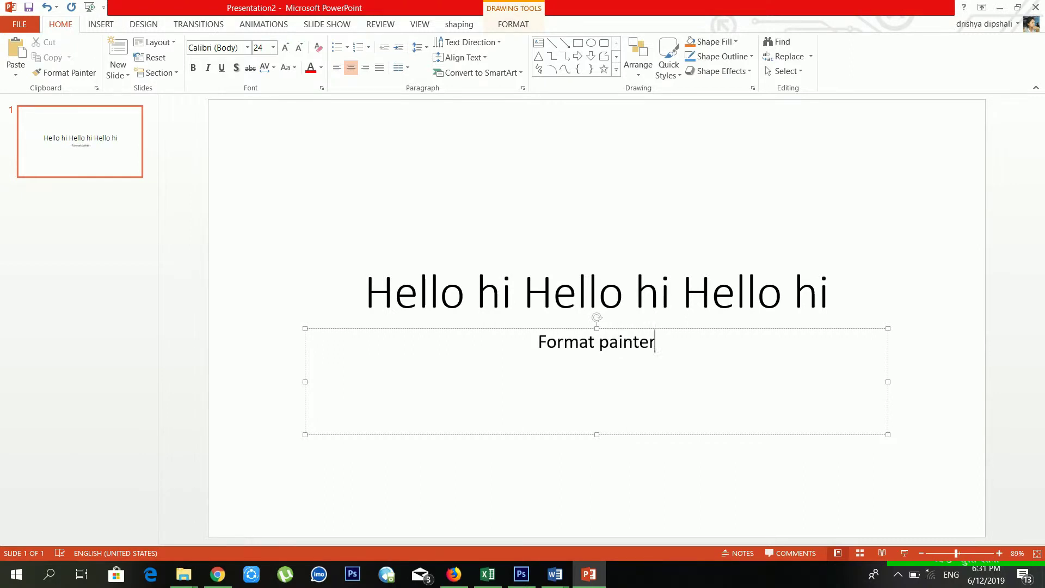
{"action": "type", "text": " sample"}
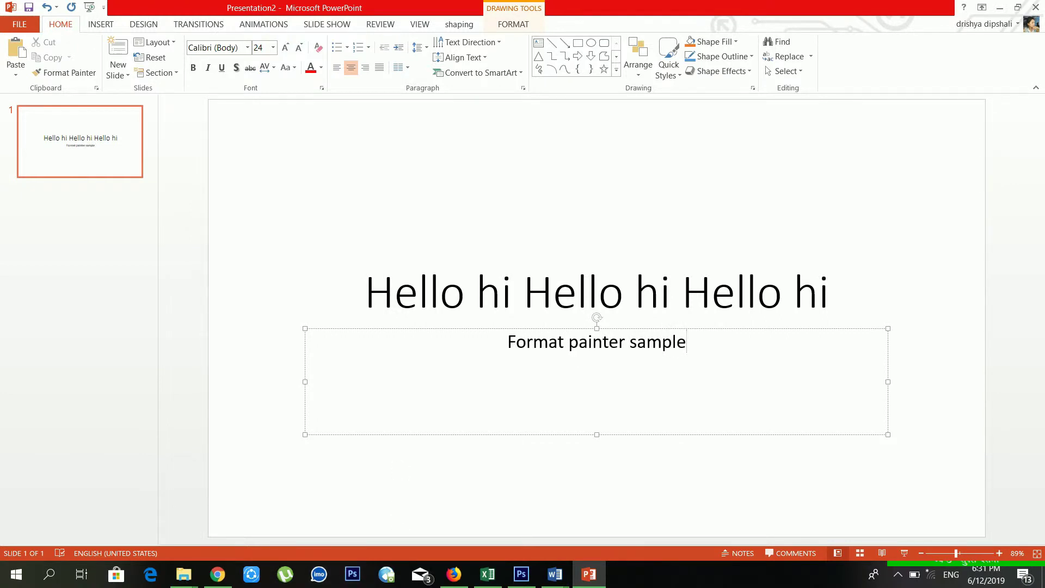
{"action": "left_click", "coordinate": [394, 292]}
{"action": "left_click_drag", "start_coordinate": [370, 292], "coordinate": [850, 294]}
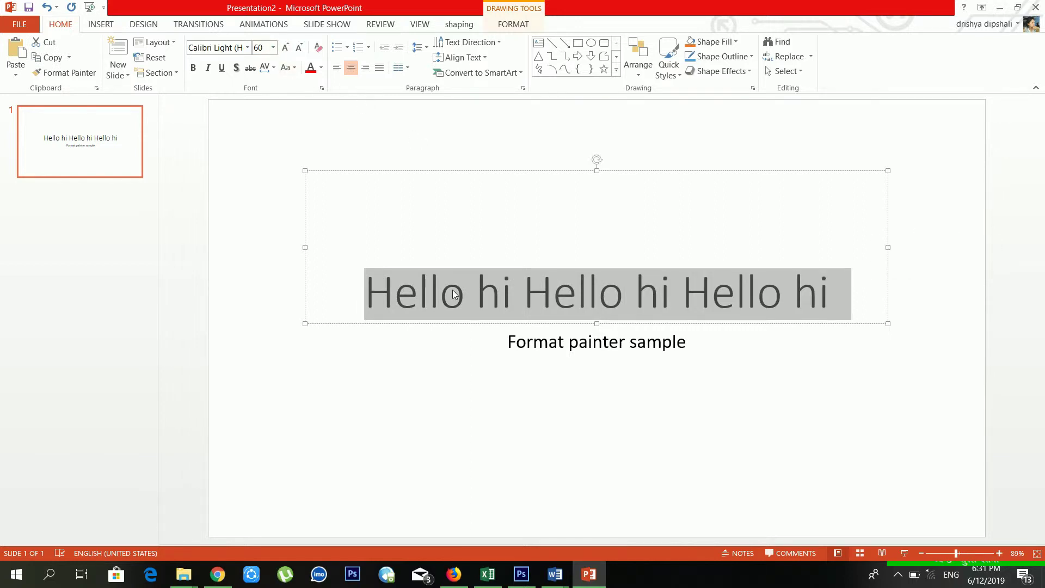
- Make the title text red and sweep its formatting across the title line
{"action": "left_click", "coordinate": [310, 67]}
{"action": "left_click", "coordinate": [579, 342]}
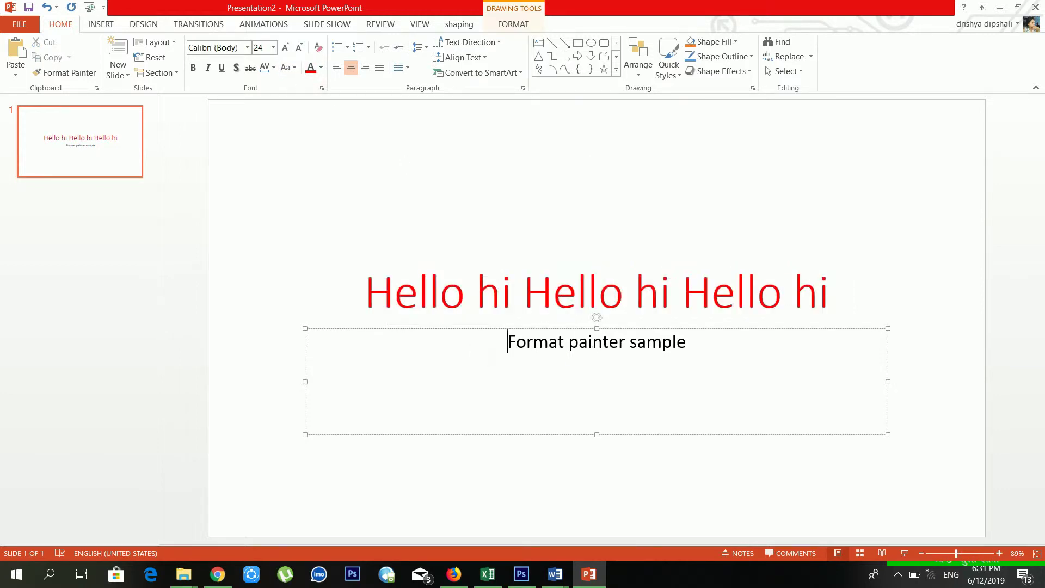
{"action": "key", "text": "shift+End"}
{"action": "left_click", "coordinate": [477, 293]}
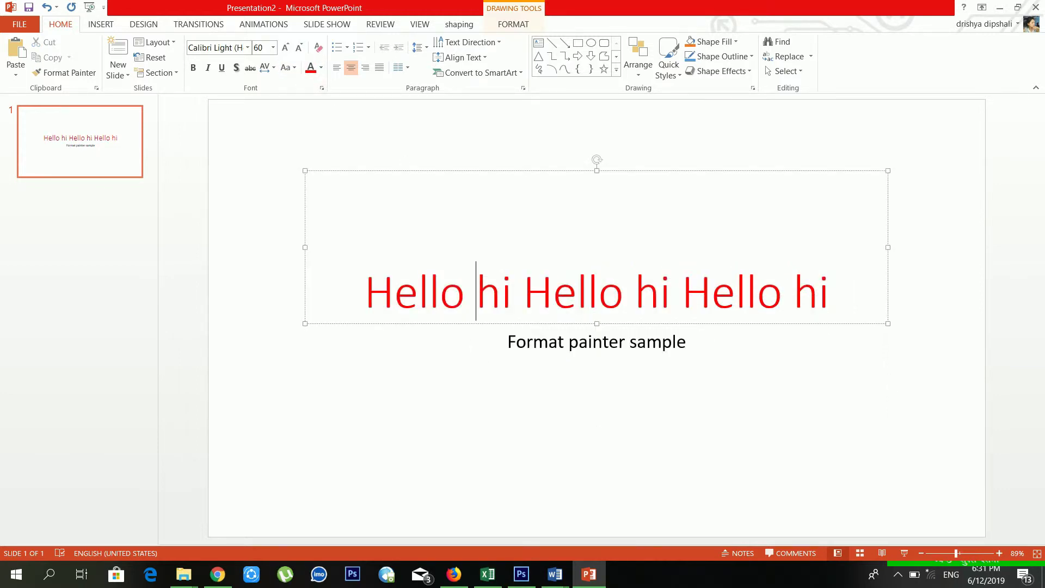
{"action": "left_click", "coordinate": [68, 73]}
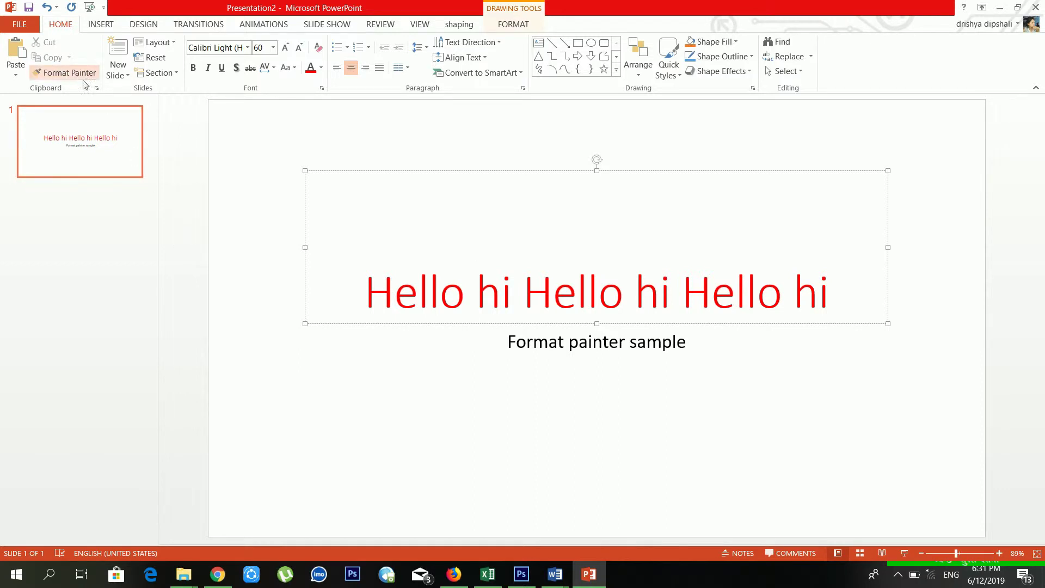
{"action": "left_click_drag", "start_coordinate": [375, 294], "coordinate": [850, 294]}
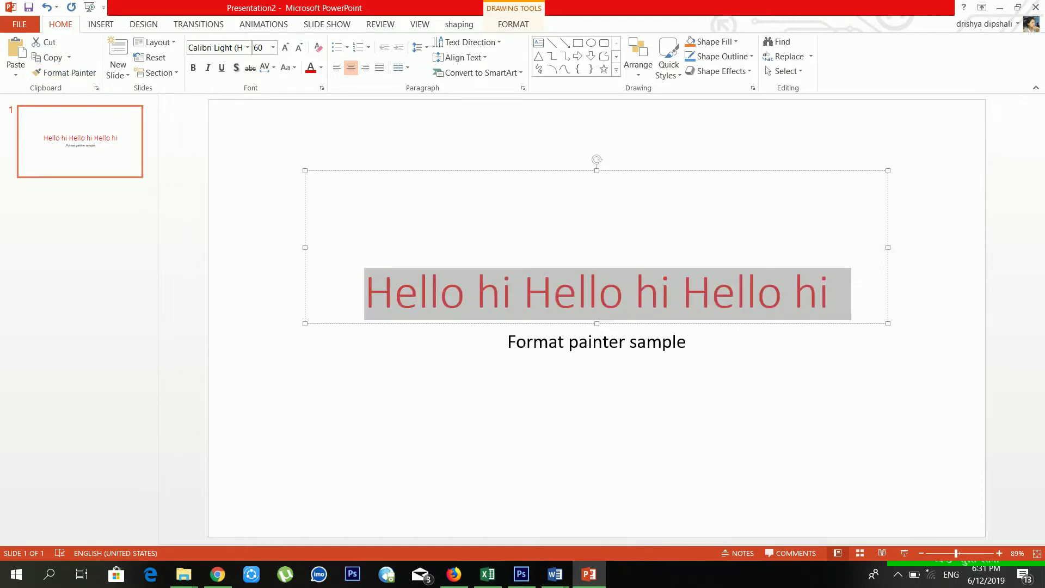
- Copy the subtitle's formatting with Format Painter and reapply it over the subtitle
{"action": "left_click", "coordinate": [516, 342]}
{"action": "left_click", "coordinate": [66, 73]}
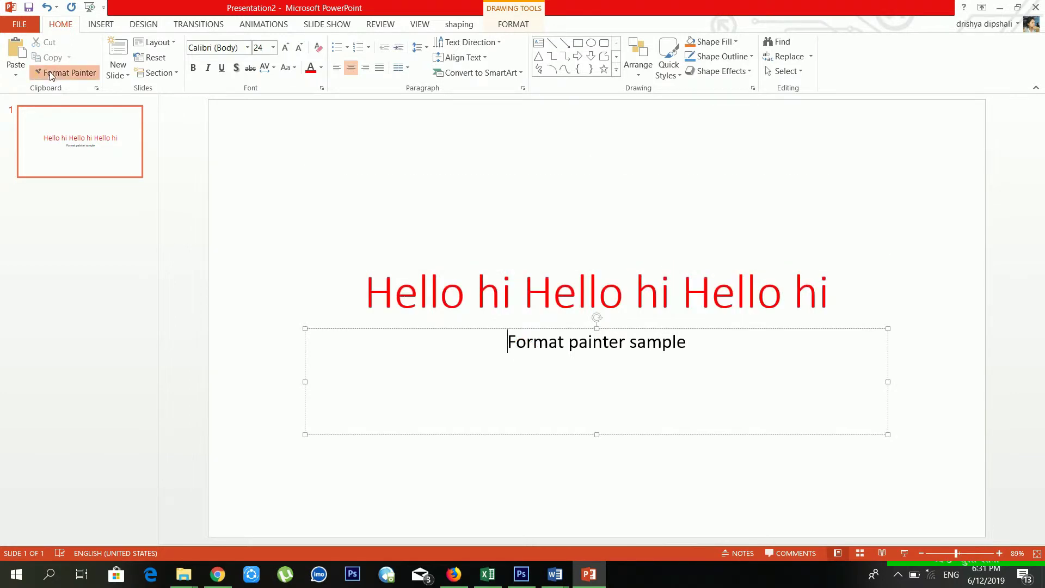
{"action": "left_click_drag", "start_coordinate": [515, 353], "coordinate": [694, 353]}
{"action": "left_click", "coordinate": [648, 350]}
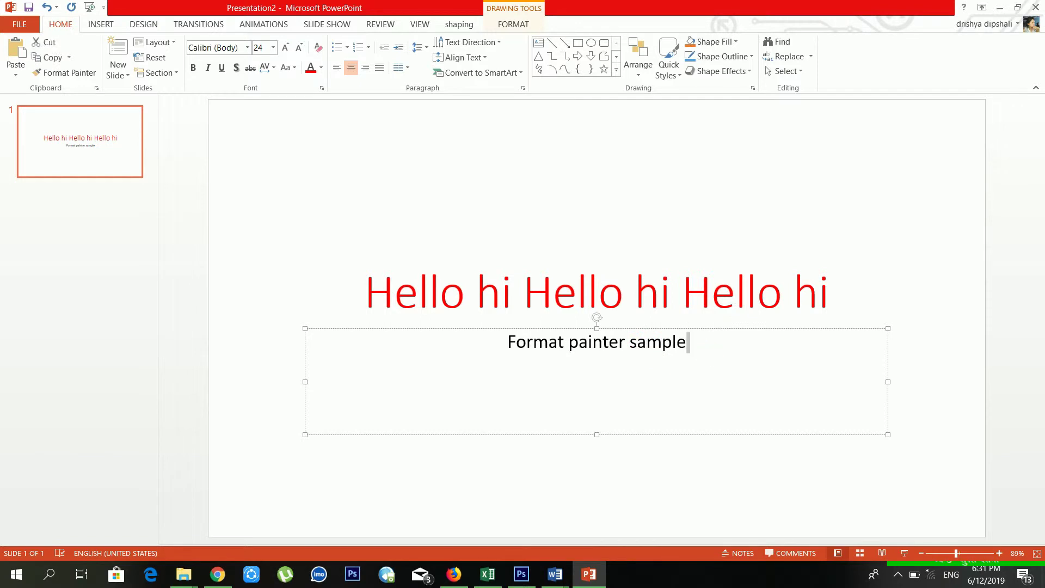
{"action": "key", "text": "ctrl+a"}
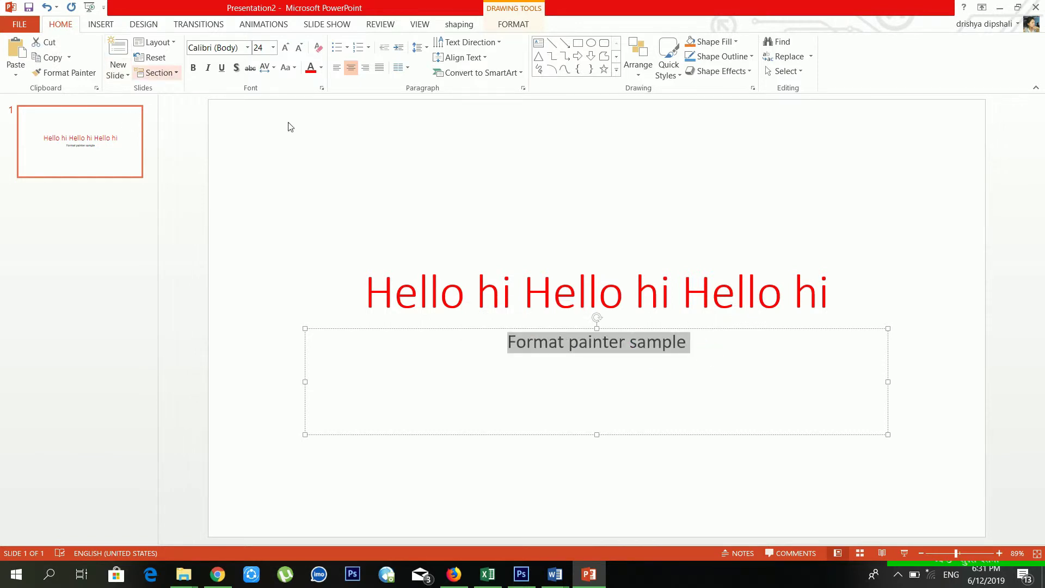
- Paint the title's red formatting onto the subtitle, undoing an accidental text move
{"action": "left_click", "coordinate": [465, 292]}
{"action": "left_click_drag", "start_coordinate": [366, 294], "coordinate": [838, 293]}
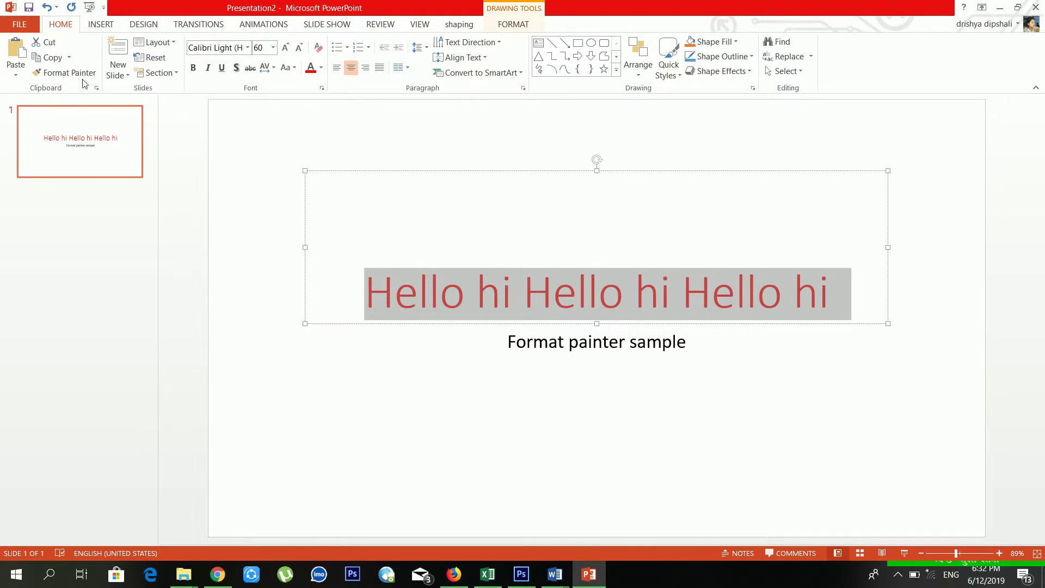
{"action": "left_click", "coordinate": [65, 73]}
{"action": "mouse_move", "coordinate": [387, 301]}
{"action": "left_mouse_down"}
{"action": "mouse_move", "coordinate": [524, 358]}
{"action": "mouse_move", "coordinate": [702, 351]}
{"action": "left_mouse_up"}
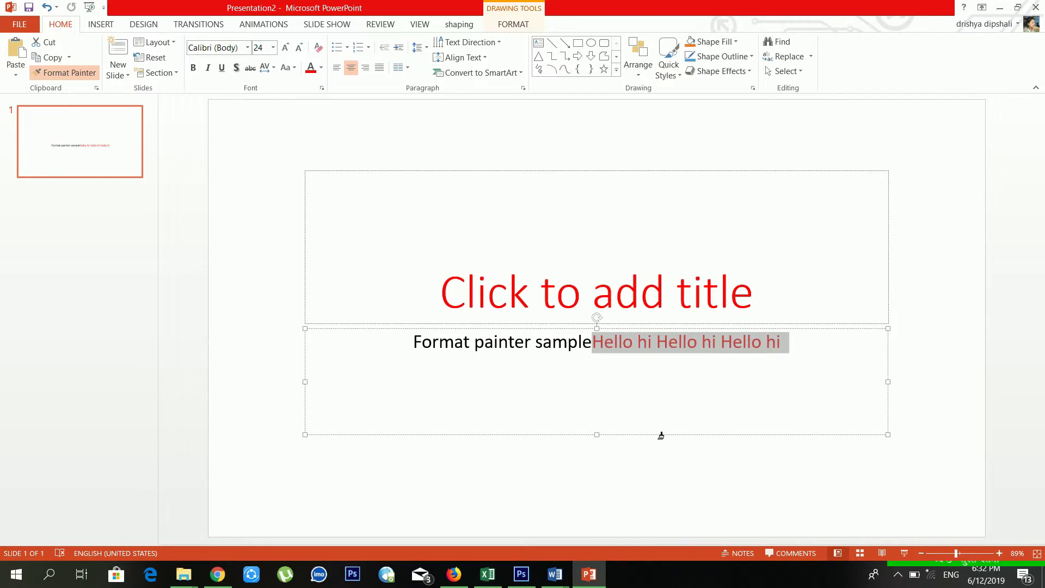
{"action": "key", "text": "ctrl+z"}
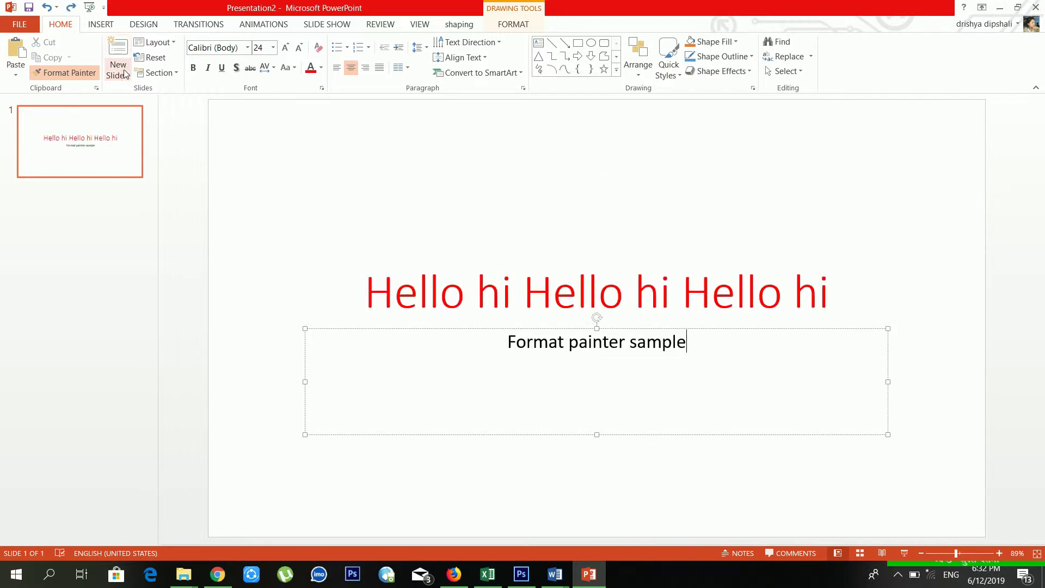
{"action": "left_click_drag", "start_coordinate": [519, 345], "coordinate": [703, 351]}
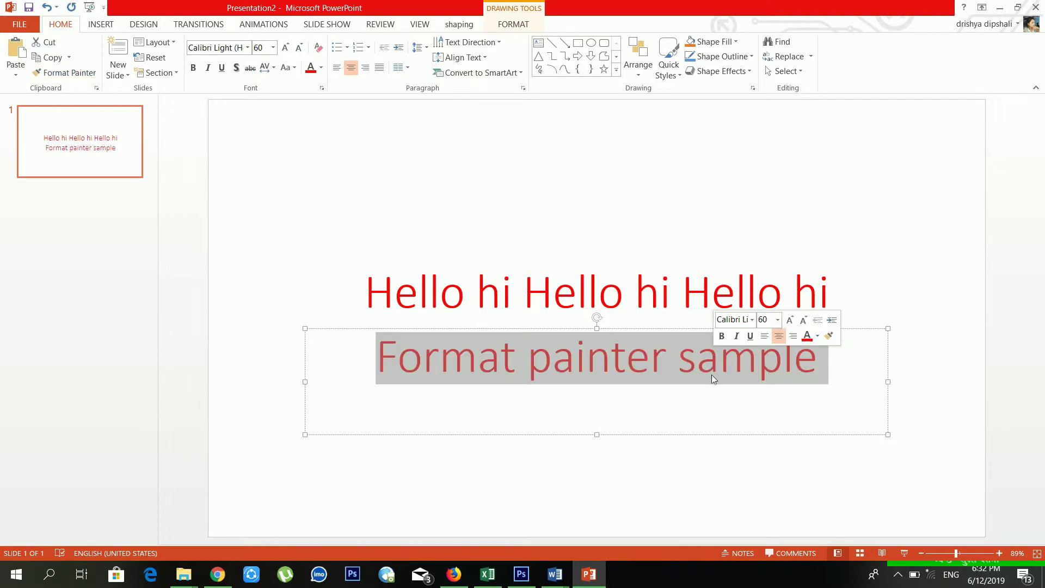
{"action": "left_click", "coordinate": [580, 377]}
- Insert a Blank-layout slide 2 after the Hello hi title slide
{"action": "left_click", "coordinate": [578, 294]}
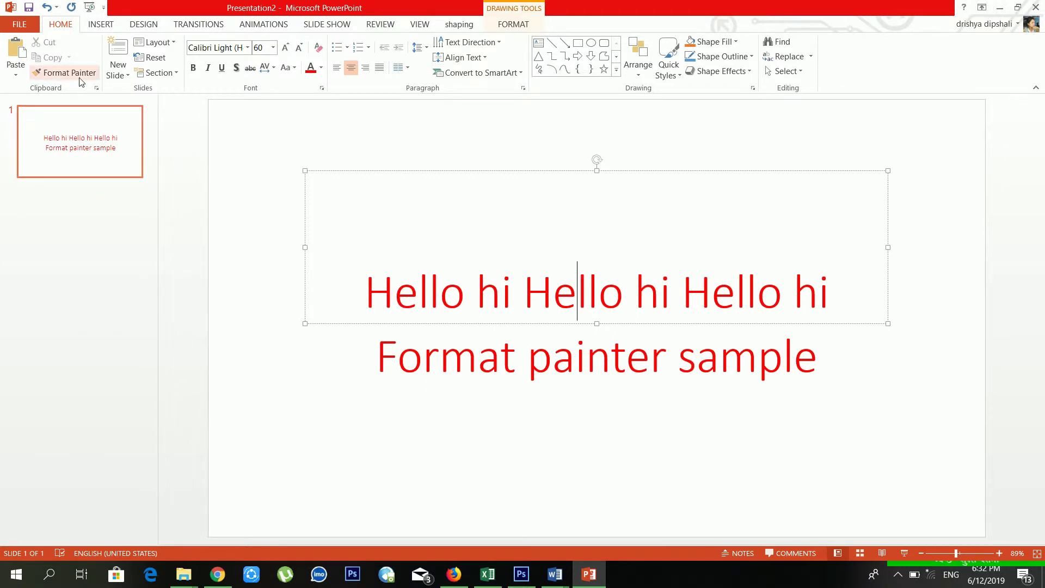
{"action": "left_click", "coordinate": [127, 80]}
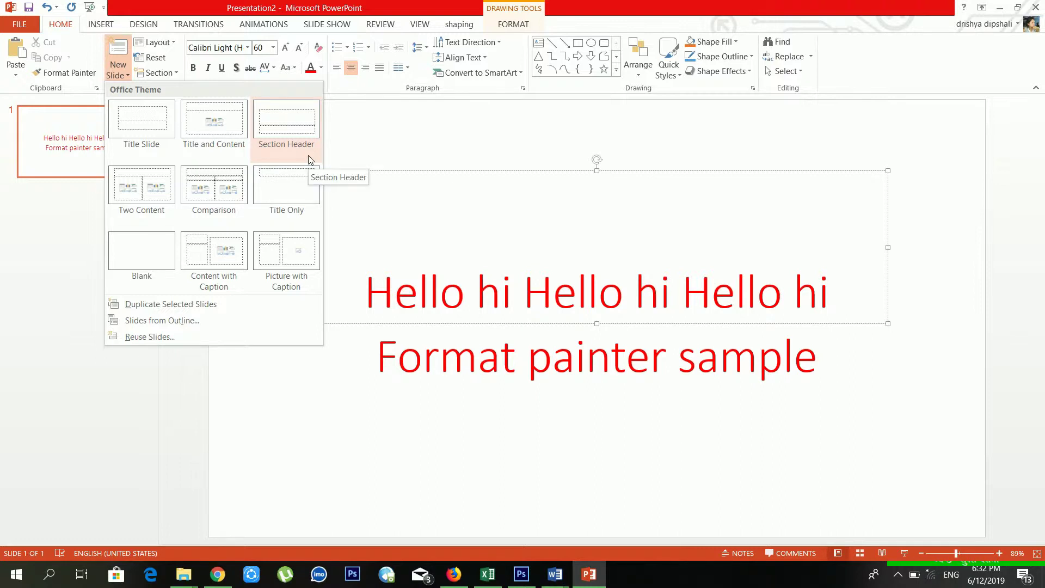
{"action": "left_click", "coordinate": [122, 270]}
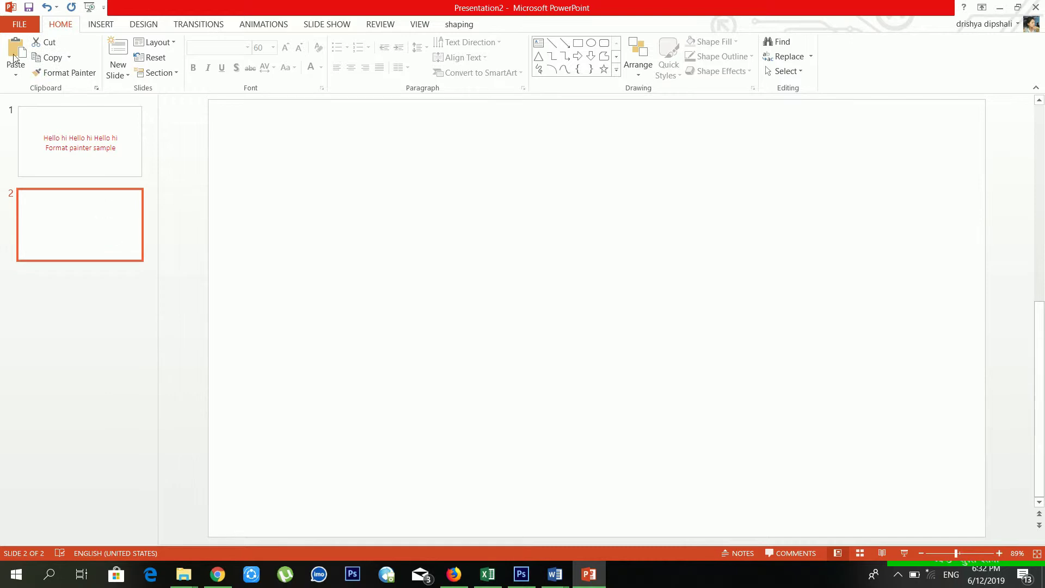
{"action": "left_click", "coordinate": [80, 124]}
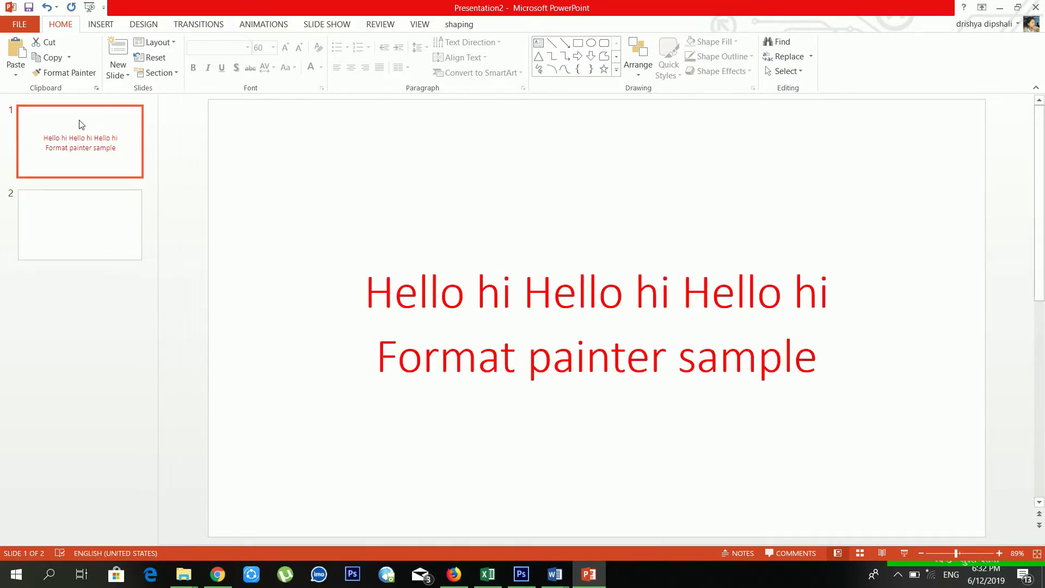
{"action": "left_click", "coordinate": [61, 220]}
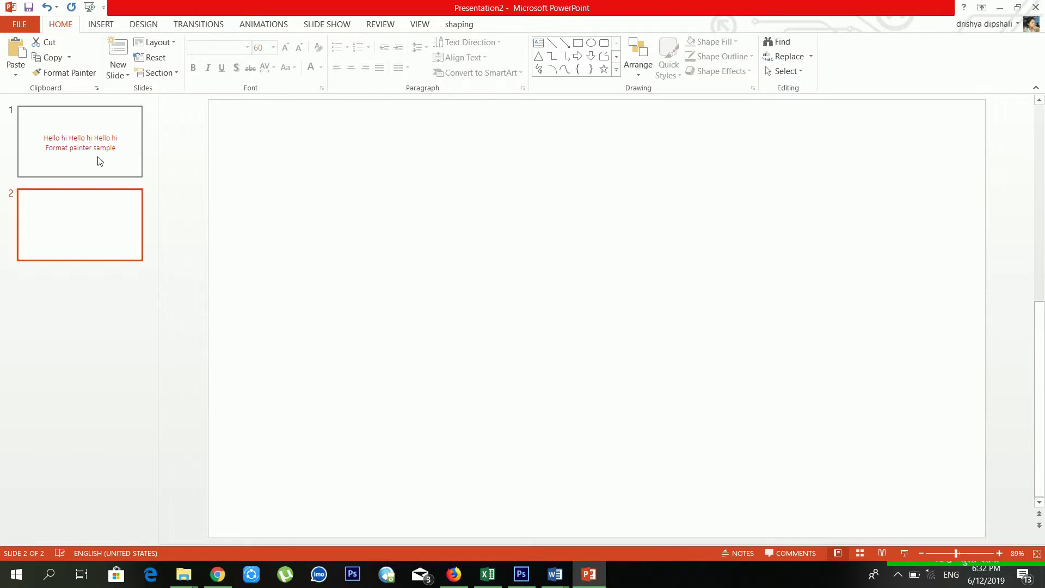
- Apply the Section Header layout to slide 2 and reset its placeholders
{"action": "left_click", "coordinate": [174, 42]}
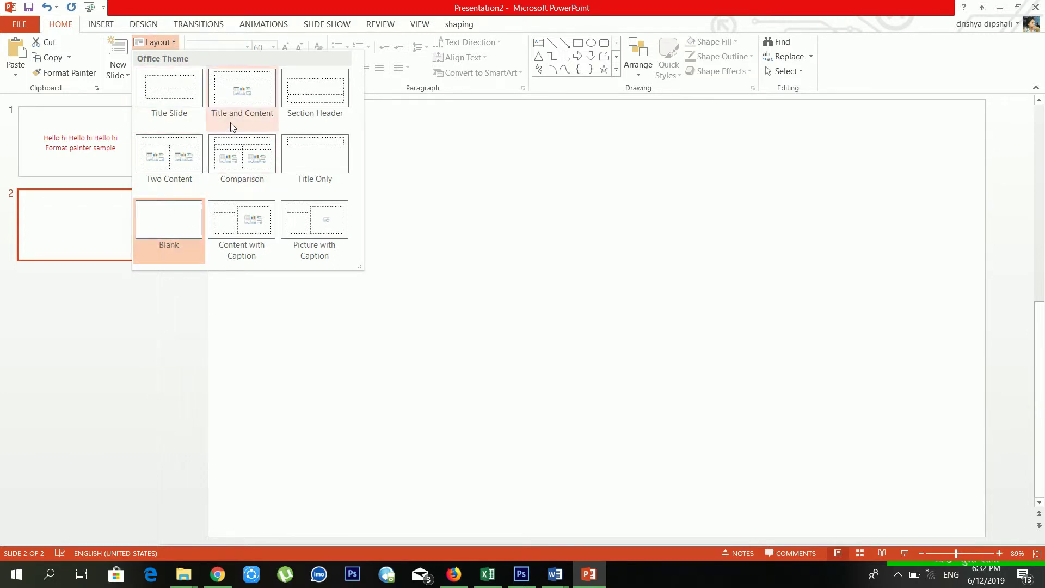
{"action": "left_click", "coordinate": [324, 121]}
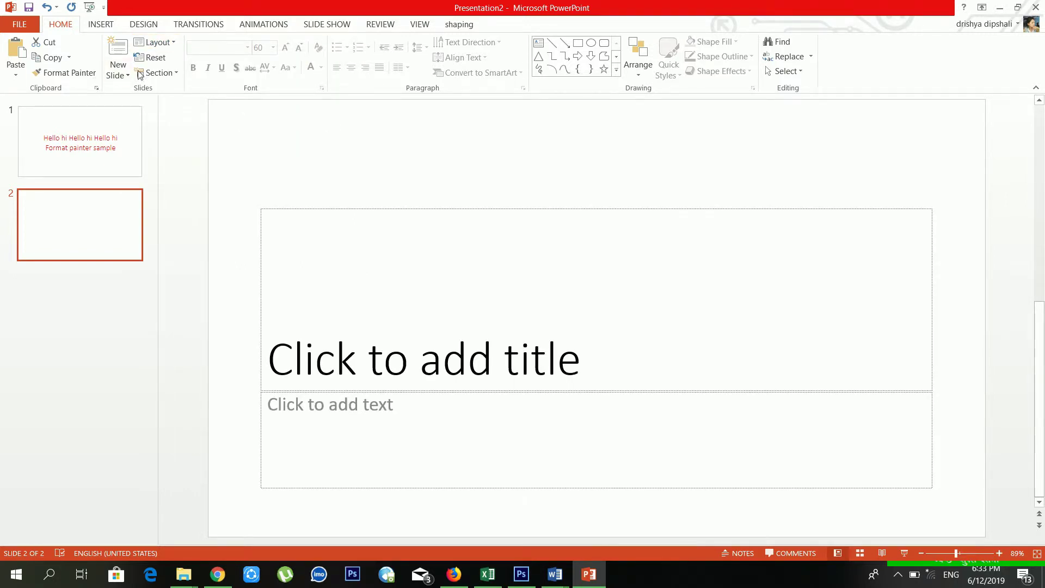
{"action": "left_click", "coordinate": [151, 59]}
- Start a new section at slide 2 and rename it 'second slide'
{"action": "left_click", "coordinate": [174, 76]}
{"action": "left_click", "coordinate": [174, 90]}
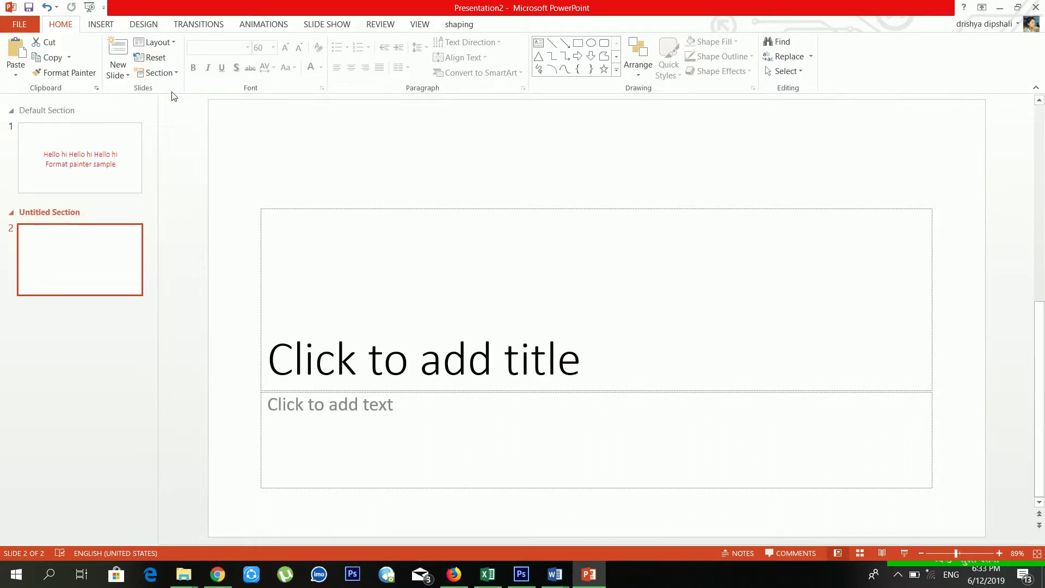
{"action": "left_click", "coordinate": [65, 110]}
{"action": "left_click", "coordinate": [57, 213]}
{"action": "left_click", "coordinate": [166, 75]}
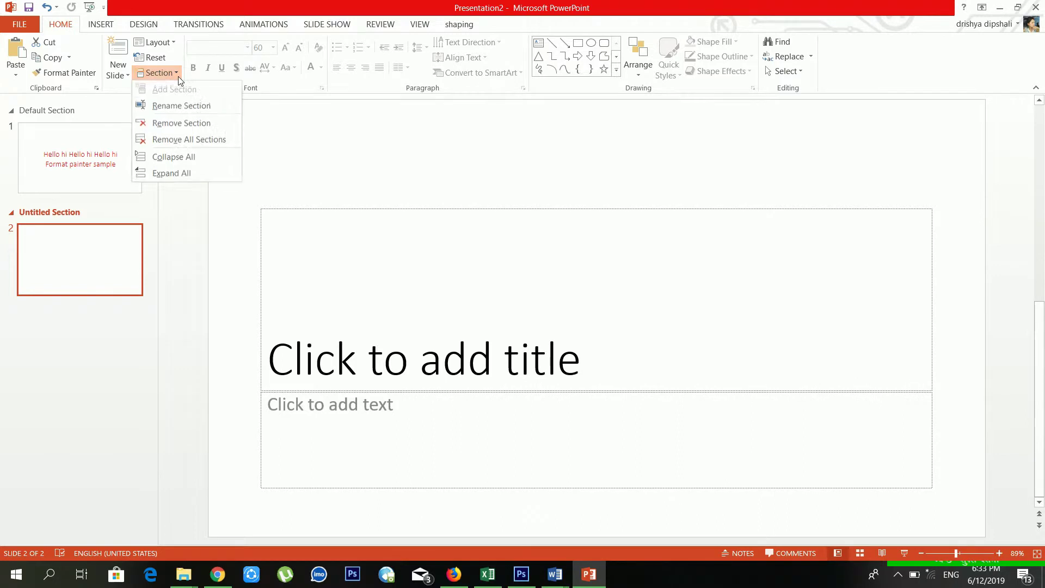
{"action": "left_click", "coordinate": [179, 107]}
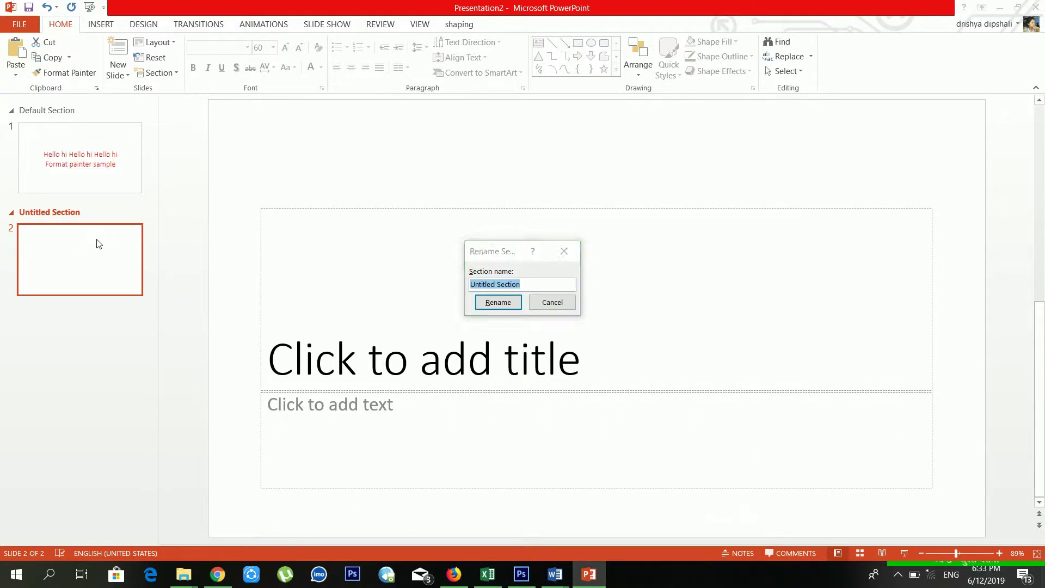
{"action": "type", "text": "second"}
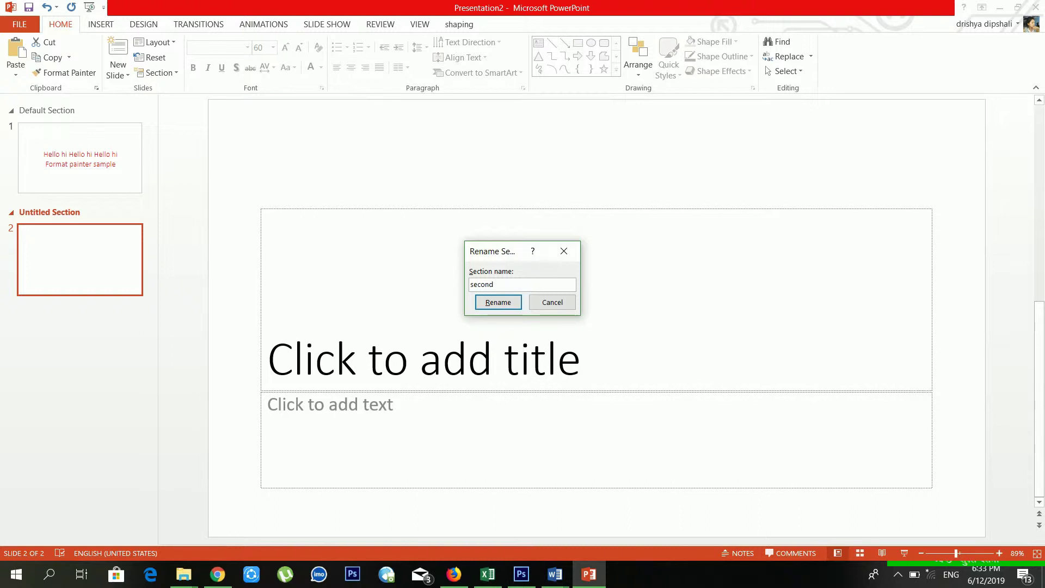
{"action": "type", "text": " slide"}
{"action": "left_click", "coordinate": [489, 303]}
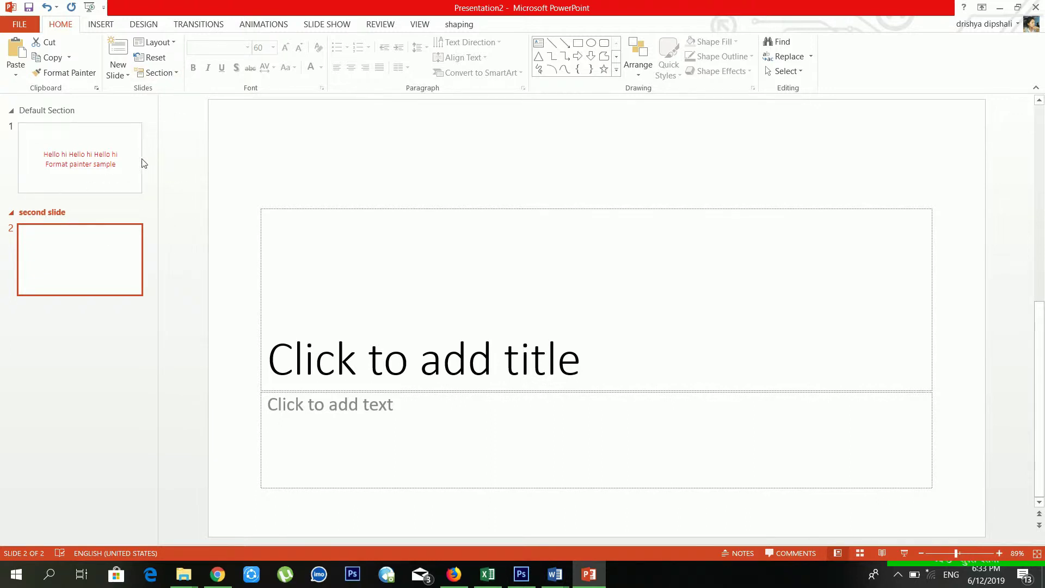
{"action": "left_click", "coordinate": [438, 360]}
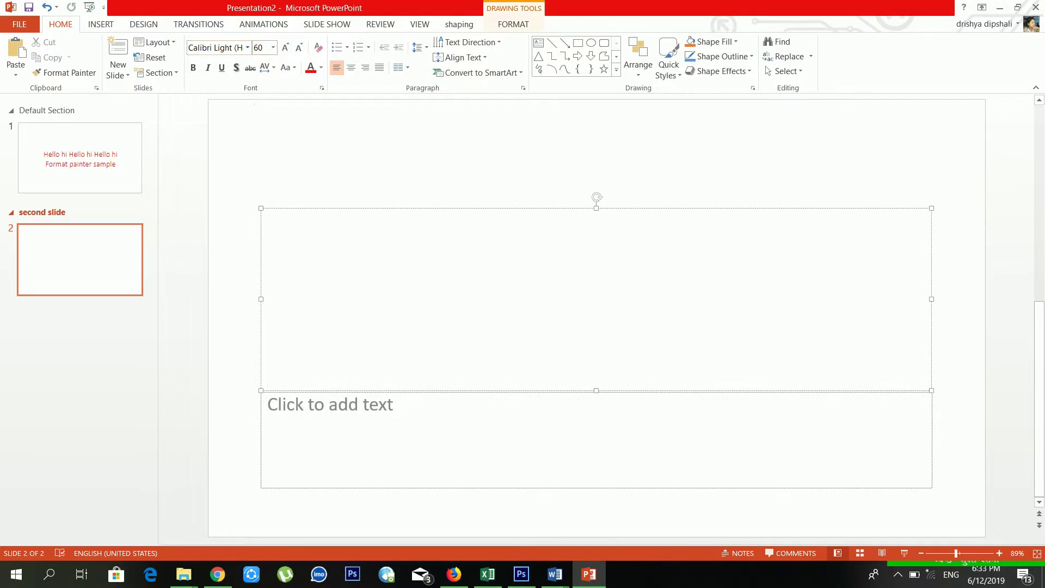
- Select slide 1's Hello hi title line and set its font to Adobe Gothic Std B
{"action": "left_click", "coordinate": [91, 173]}
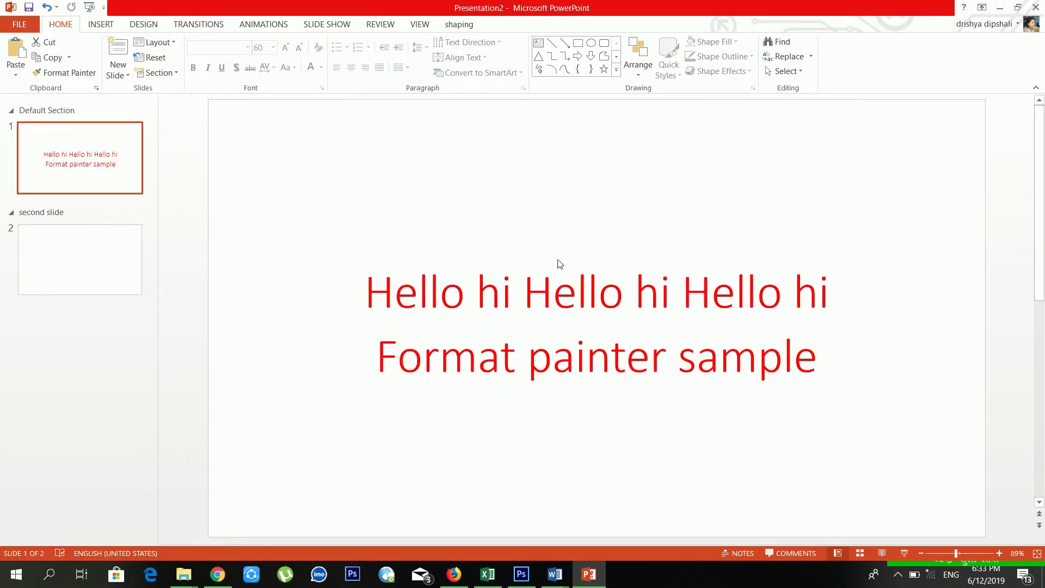
{"action": "left_click", "coordinate": [523, 292]}
{"action": "triple_click", "coordinate": [841, 292]}
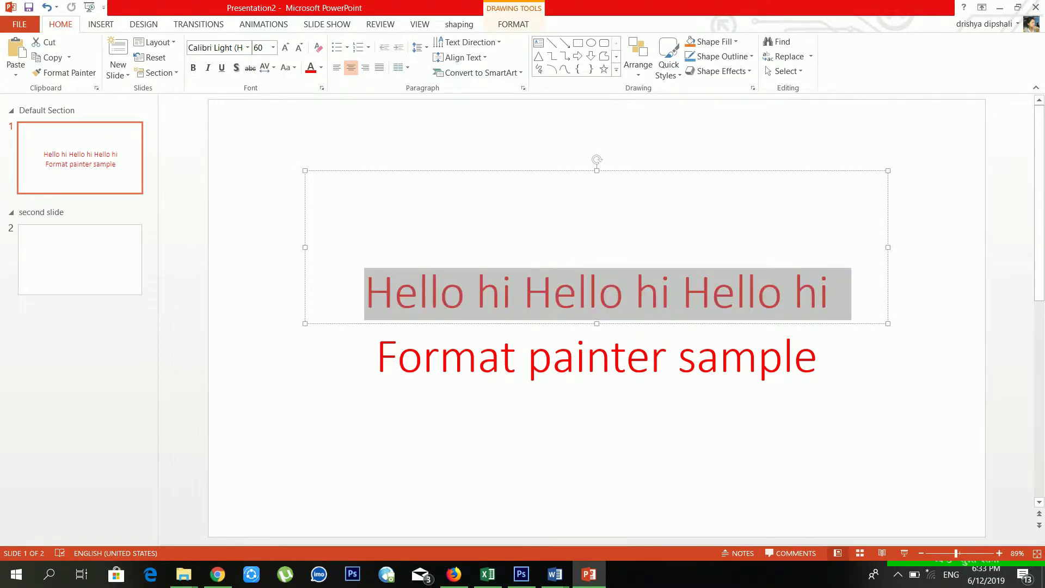
{"action": "left_click", "coordinate": [248, 48]}
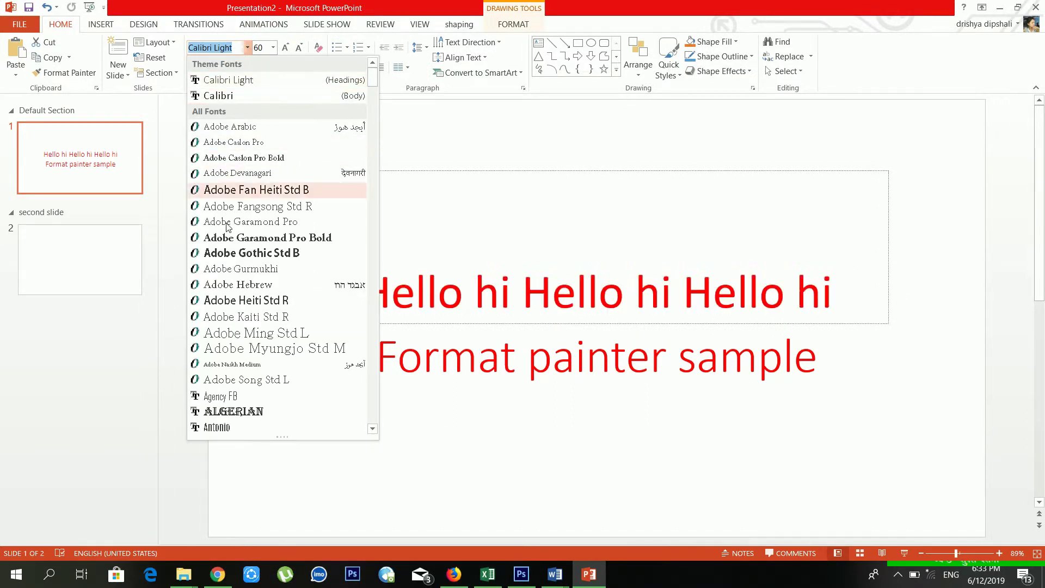
{"action": "left_click", "coordinate": [231, 254]}
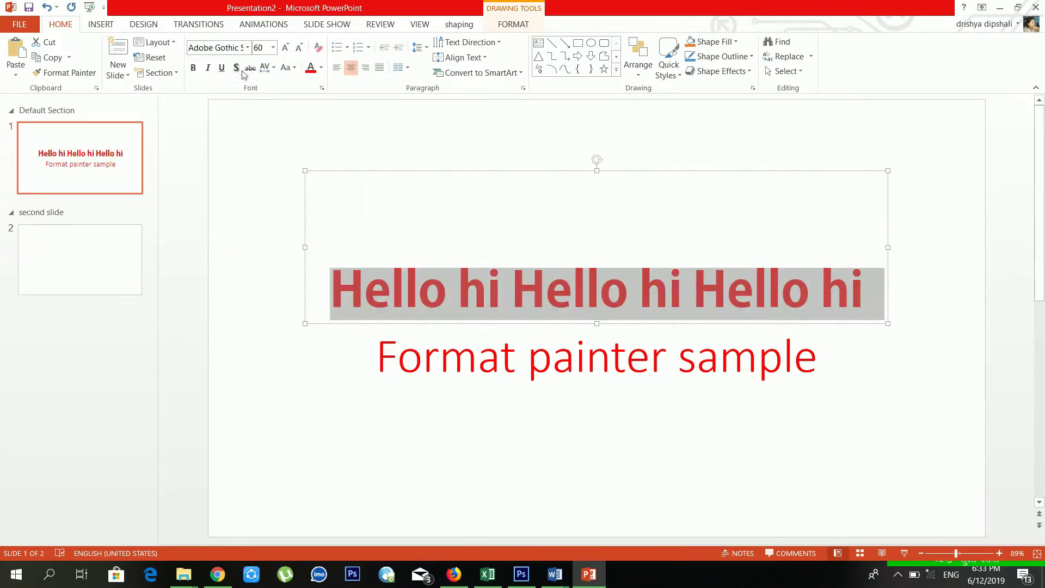
- Adjust the title's font size to 24 pt
{"action": "left_click", "coordinate": [273, 48]}
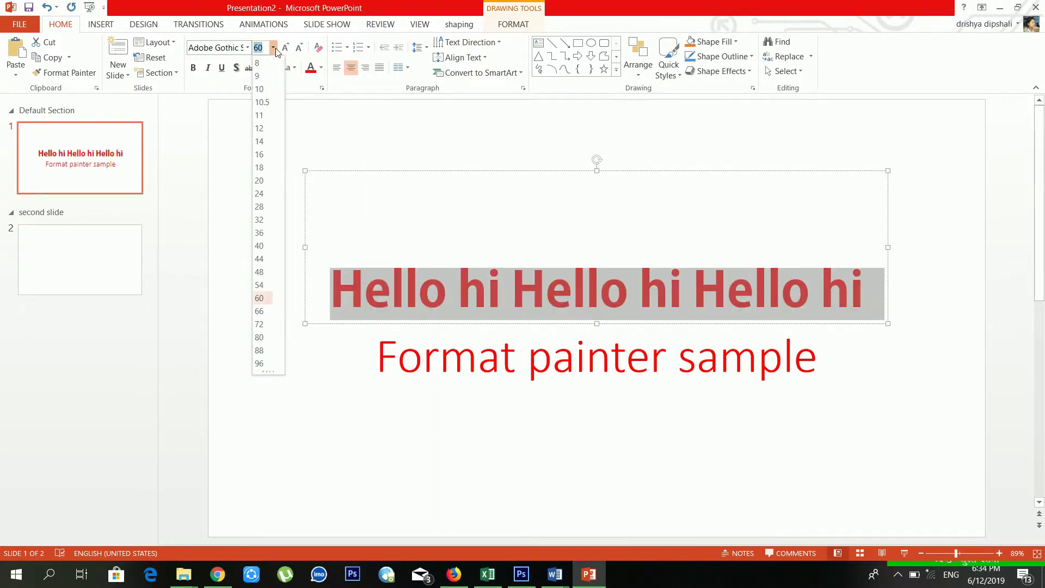
{"action": "left_click", "coordinate": [272, 167]}
{"action": "left_click", "coordinate": [273, 48]}
{"action": "left_click", "coordinate": [273, 47]}
{"action": "left_click", "coordinate": [285, 47]}
{"action": "left_click", "coordinate": [285, 48]}
{"action": "left_click", "coordinate": [285, 47]}
{"action": "left_click", "coordinate": [286, 47]}
{"action": "left_click", "coordinate": [300, 48]}
{"action": "left_click", "coordinate": [300, 47]}
{"action": "left_click", "coordinate": [300, 48]}
{"action": "left_click", "coordinate": [300, 48]}
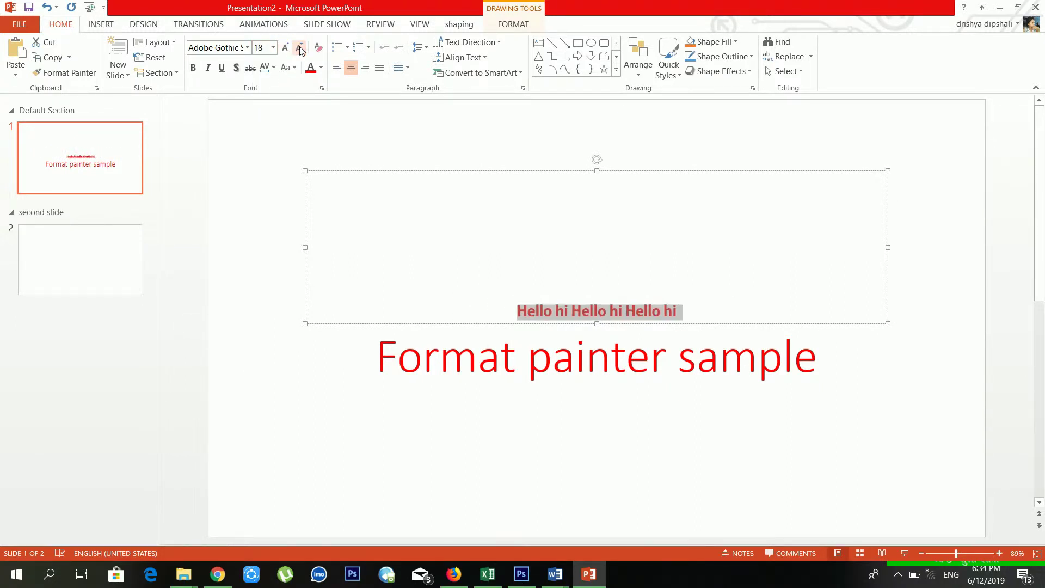
{"action": "left_click", "coordinate": [286, 48]}
{"action": "left_click", "coordinate": [286, 48]}
{"action": "left_click", "coordinate": [286, 48]}
{"action": "left_click", "coordinate": [286, 48]}
{"action": "left_click", "coordinate": [300, 48]}
{"action": "left_click", "coordinate": [300, 48]}
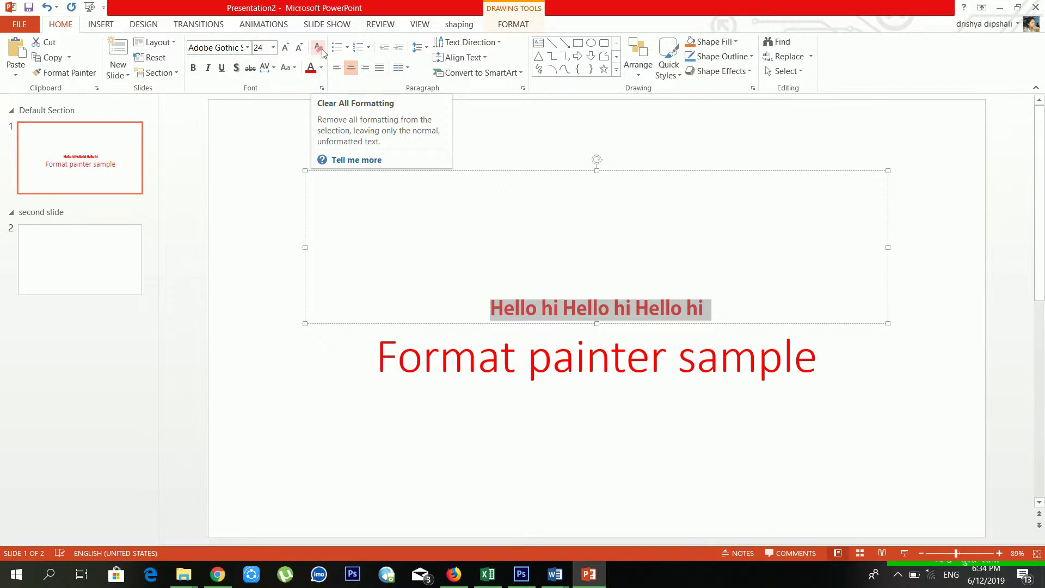
- Clear the title's formatting, then make it bold, italic and underlined
{"action": "left_click", "coordinate": [321, 51]}
{"action": "left_click", "coordinate": [599, 292]}
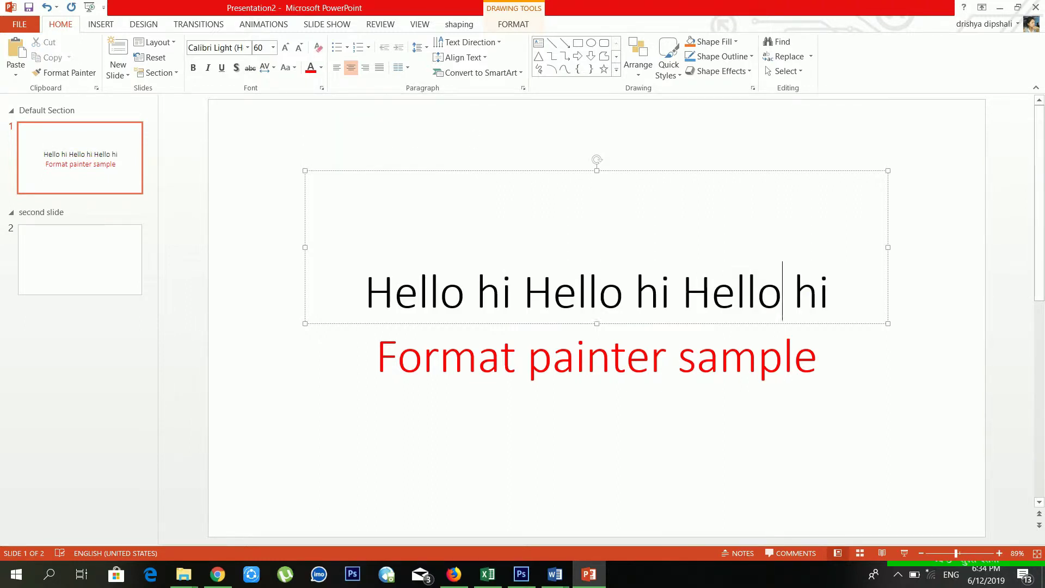
{"action": "left_click_drag", "start_coordinate": [847, 294], "coordinate": [376, 283]}
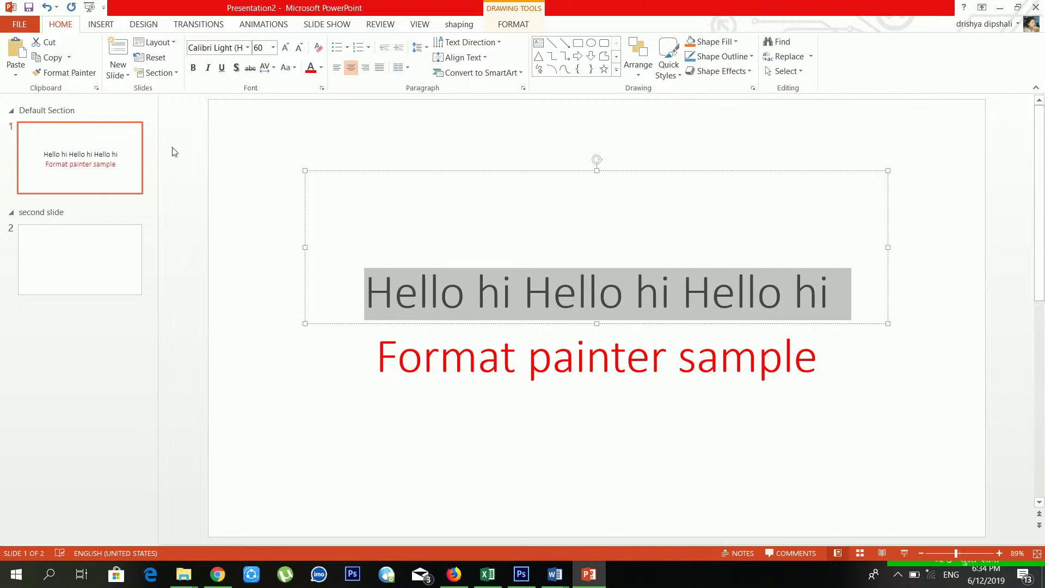
{"action": "left_click", "coordinate": [193, 68]}
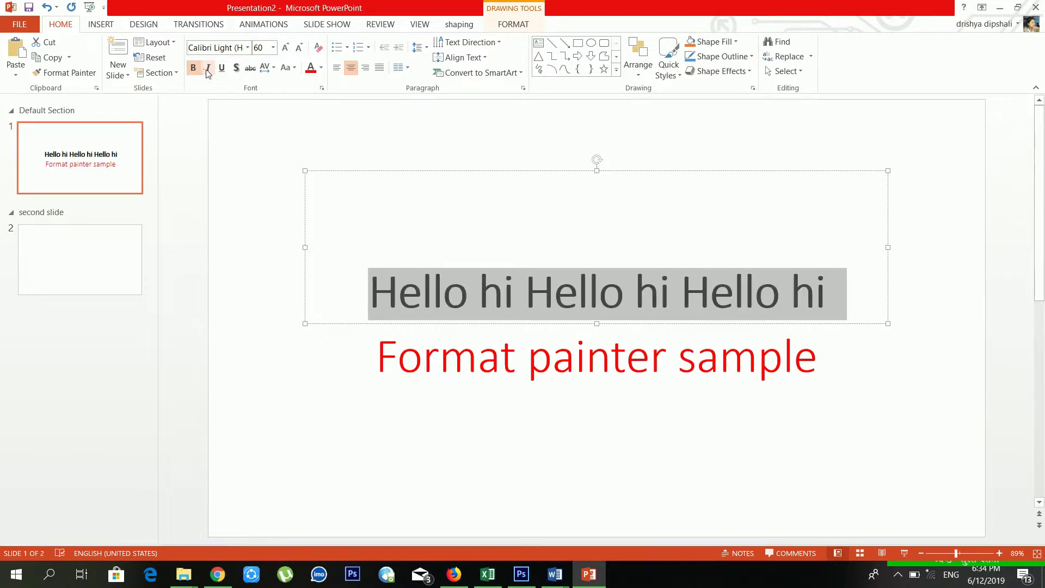
{"action": "left_click", "coordinate": [207, 70]}
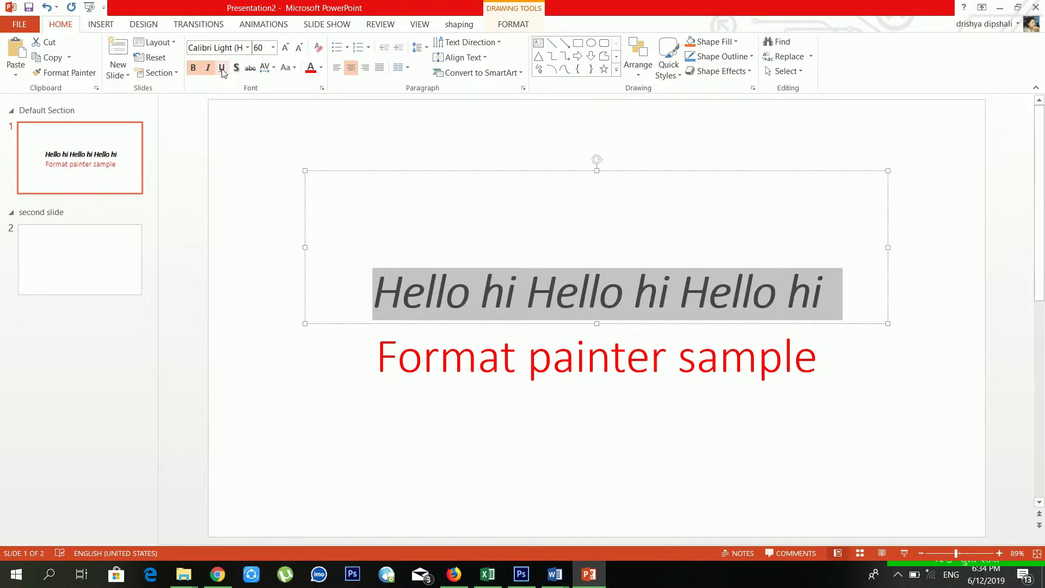
{"action": "left_click", "coordinate": [222, 71]}
{"action": "left_click", "coordinate": [402, 294]}
- Add a text shadow to the title, leaving strikethrough off
{"action": "left_click", "coordinate": [622, 292]}
{"action": "left_click_drag", "start_coordinate": [823, 294], "coordinate": [372, 294]}
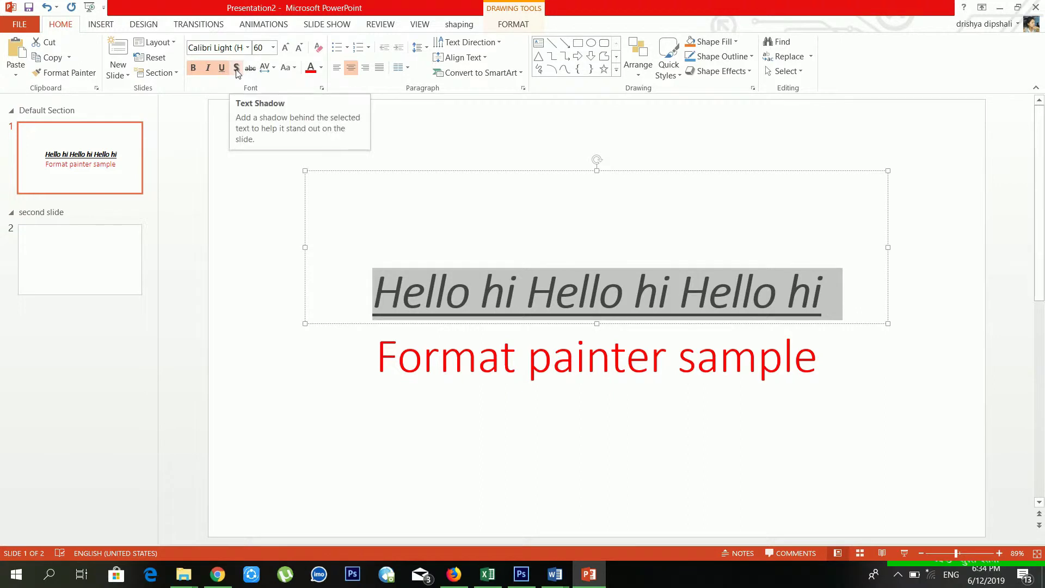
{"action": "left_click", "coordinate": [481, 275]}
{"action": "left_click", "coordinate": [833, 291]}
{"action": "key", "text": "shift+Home"}
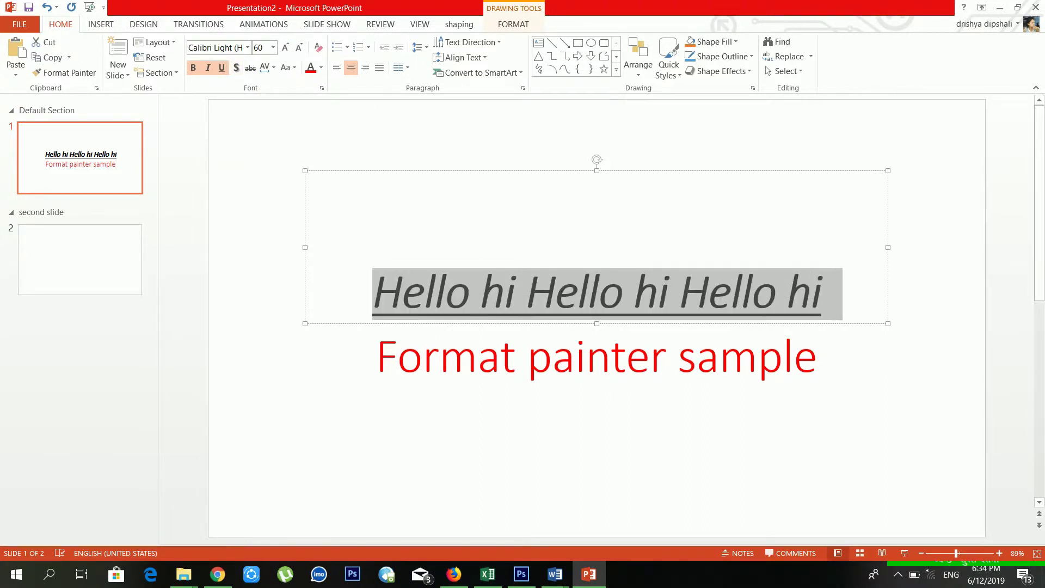
{"action": "left_click", "coordinate": [241, 67]}
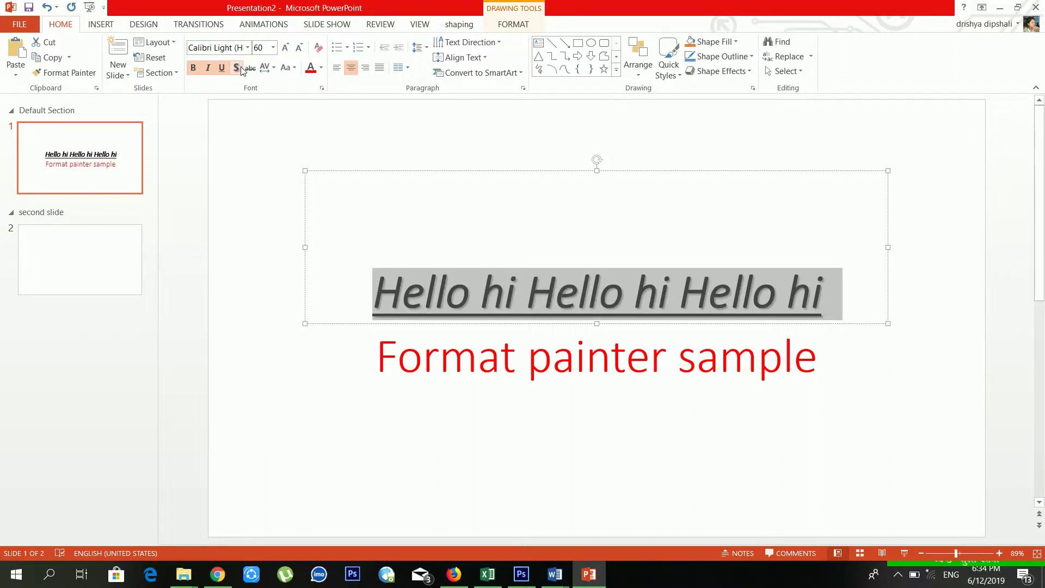
{"action": "left_click", "coordinate": [579, 291]}
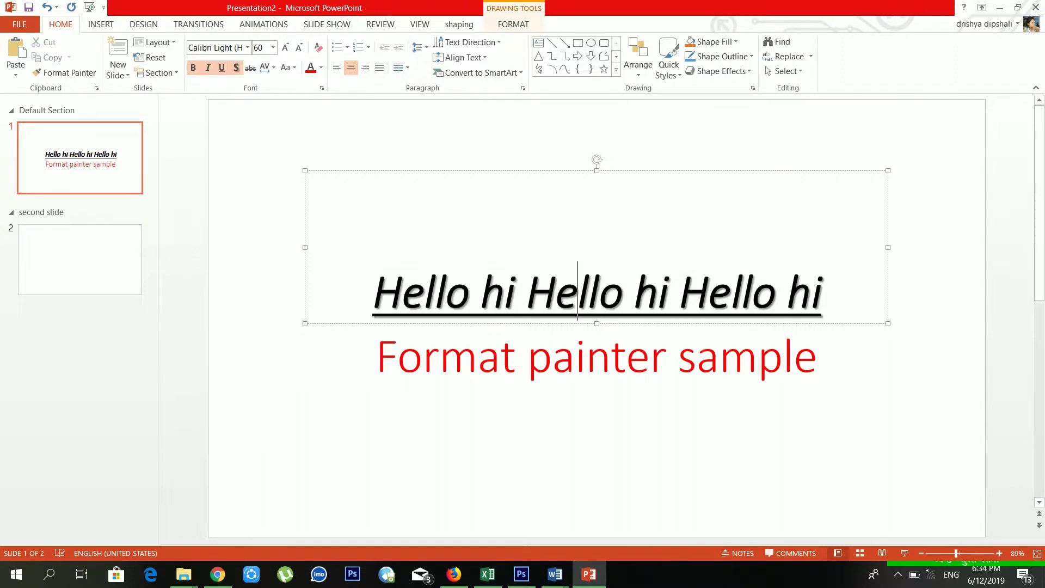
{"action": "left_click", "coordinate": [837, 294]}
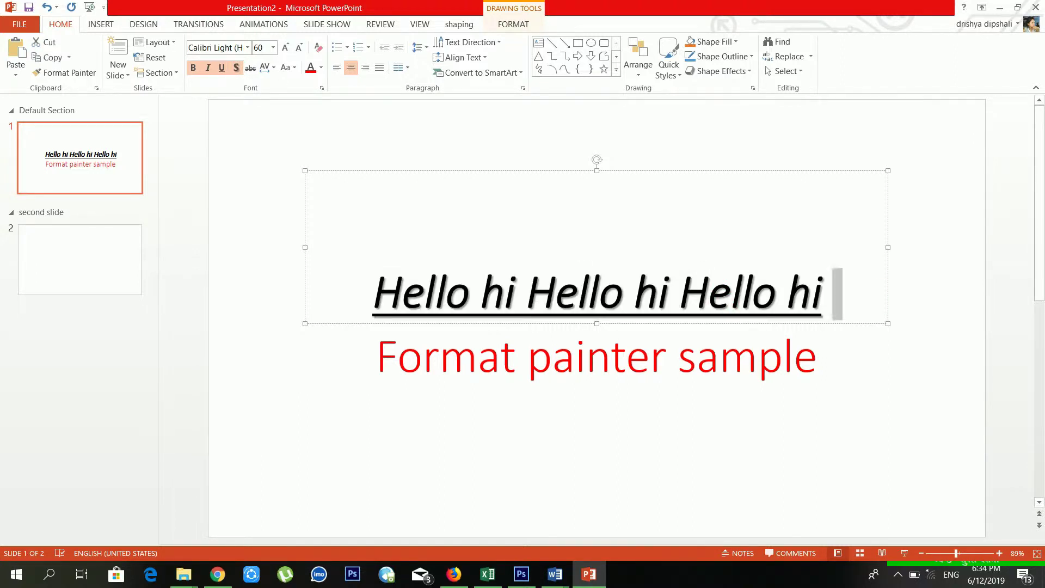
{"action": "left_click_drag", "start_coordinate": [838, 294], "coordinate": [374, 294]}
{"action": "left_click", "coordinate": [252, 69]}
{"action": "left_click", "coordinate": [251, 69]}
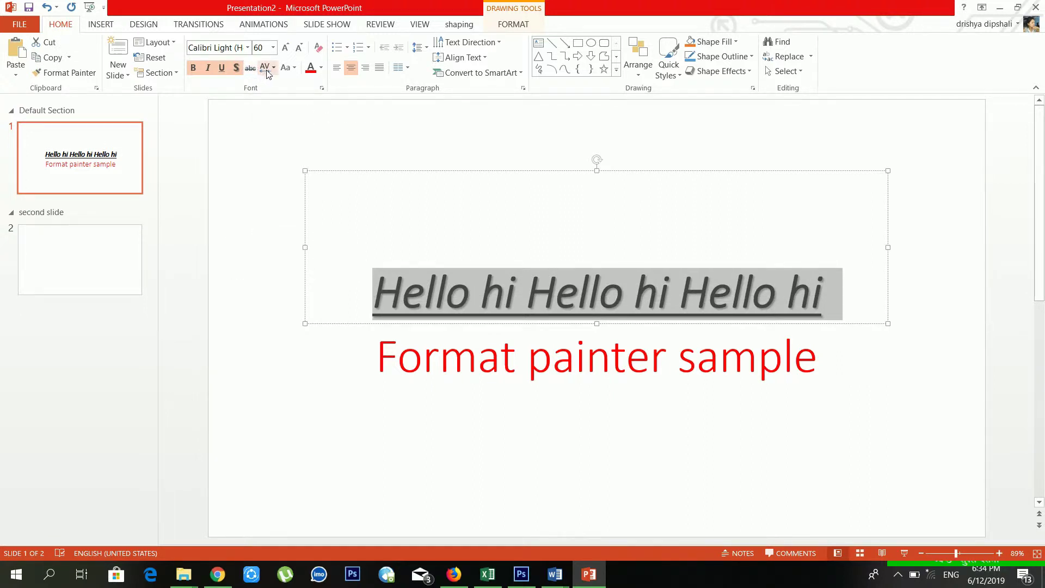
{"action": "left_click", "coordinate": [275, 67]}
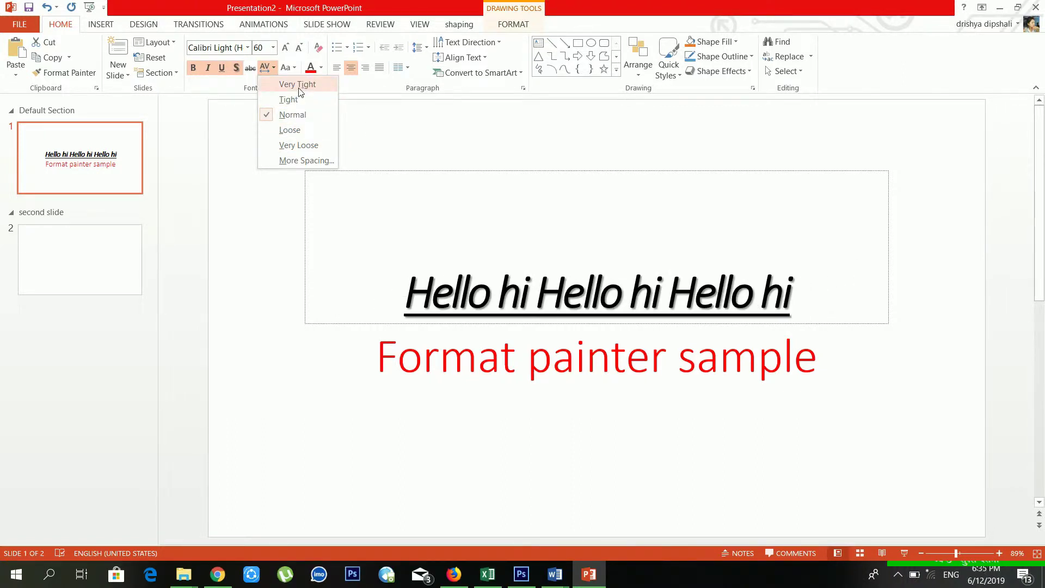
{"action": "left_click", "coordinate": [461, 224]}
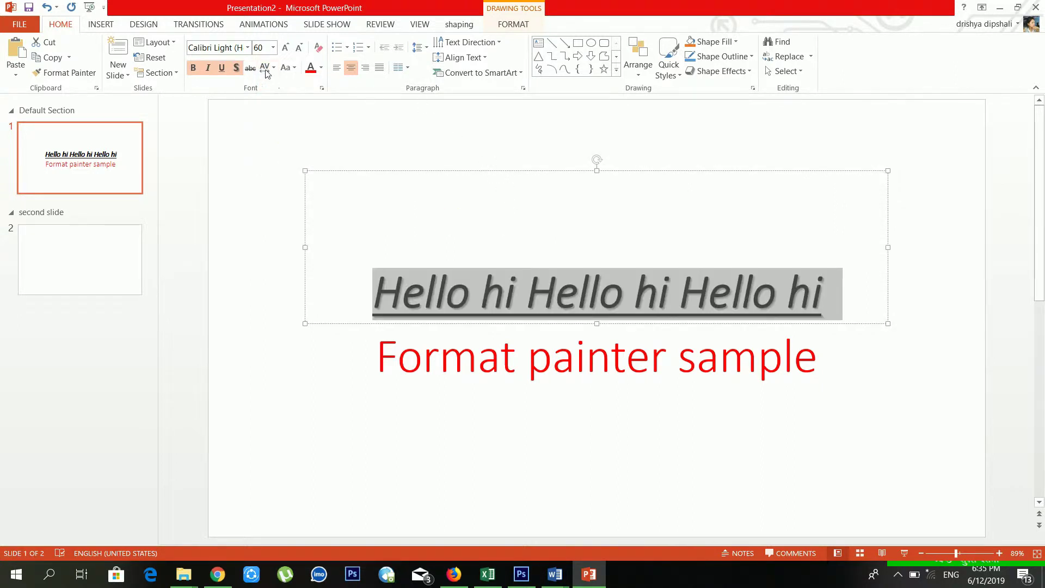
{"action": "left_click", "coordinate": [289, 68]}
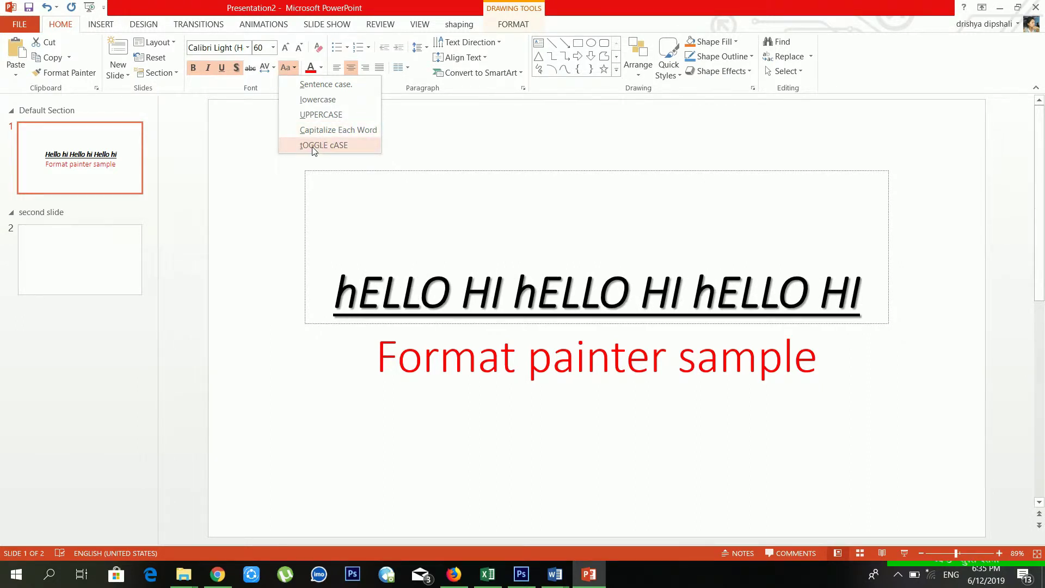
{"action": "key", "text": "Escape"}
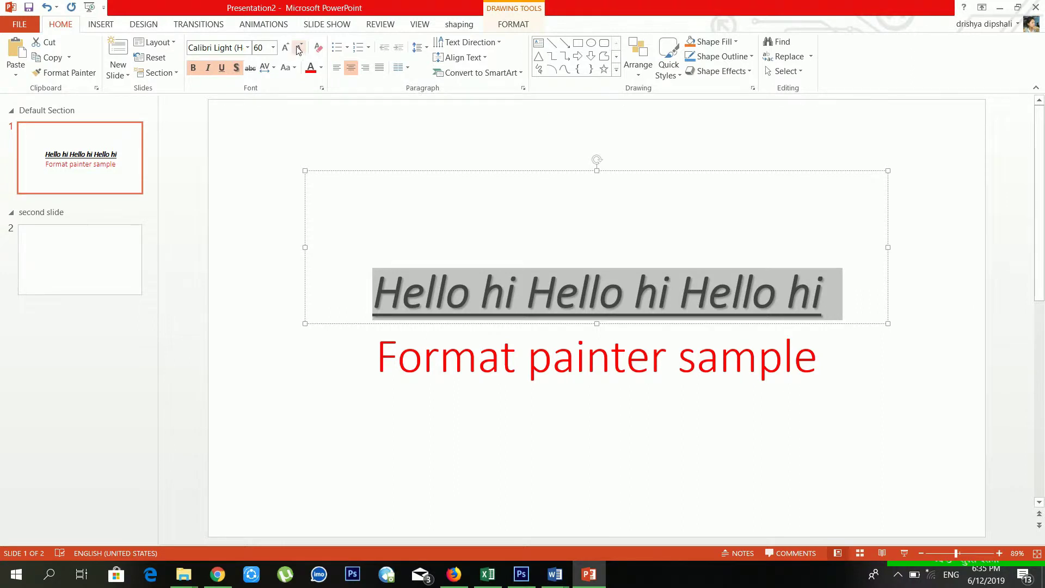
- Bullet and shrink the title, then add lines 'jhghjghj' and 'ghjghj' below it
{"action": "left_click", "coordinate": [337, 48]}
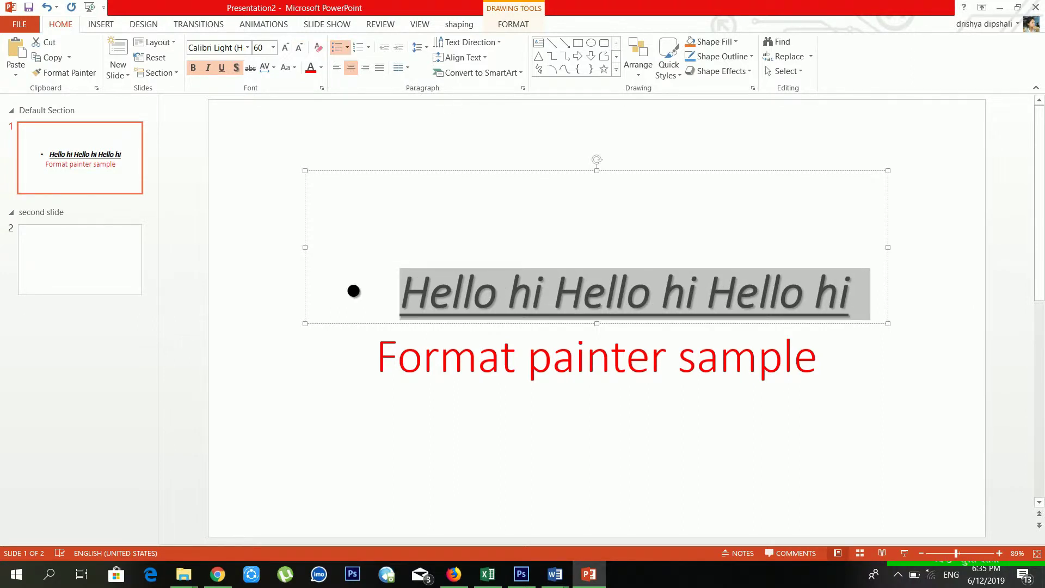
{"action": "left_click", "coordinate": [299, 47]}
{"action": "left_click", "coordinate": [299, 47]}
{"action": "left_click", "coordinate": [299, 47]}
{"action": "left_click", "coordinate": [298, 47]}
{"action": "left_click", "coordinate": [299, 47]}
{"action": "left_click", "coordinate": [299, 47]}
{"action": "left_click", "coordinate": [299, 48]}
{"action": "left_click", "coordinate": [299, 47]}
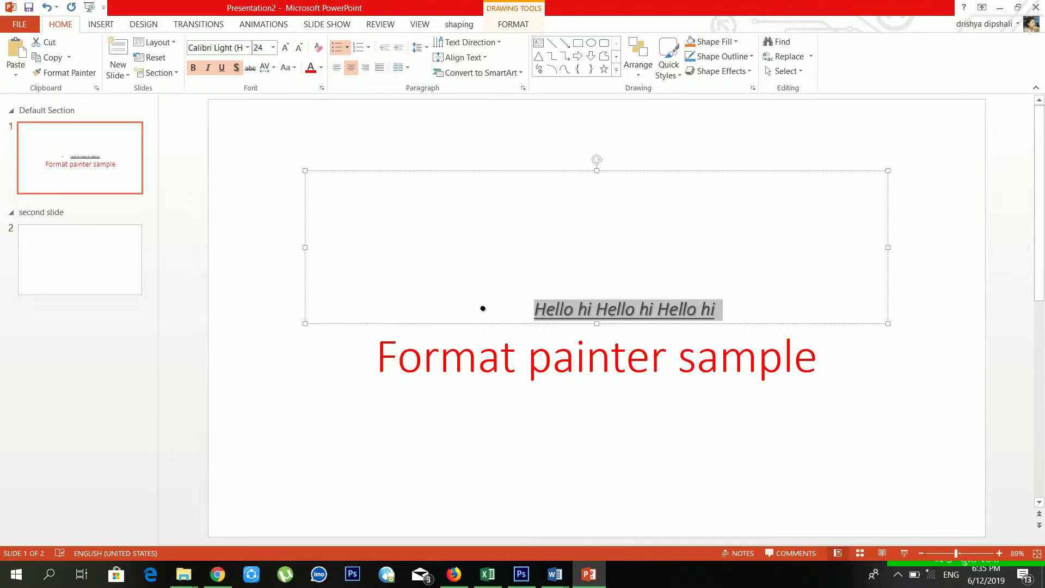
{"action": "key", "text": "Right"}
{"action": "key", "text": "shift+Return"}
{"action": "type", "text": "jhghjghj"}
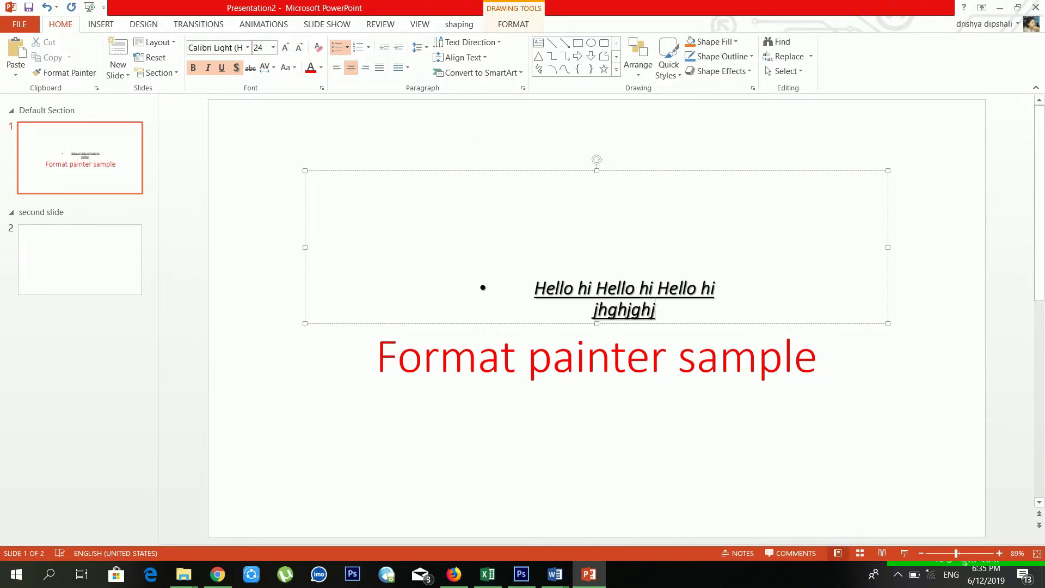
{"action": "key", "text": "shift+Return"}
{"action": "type", "text": "ghjghj"}
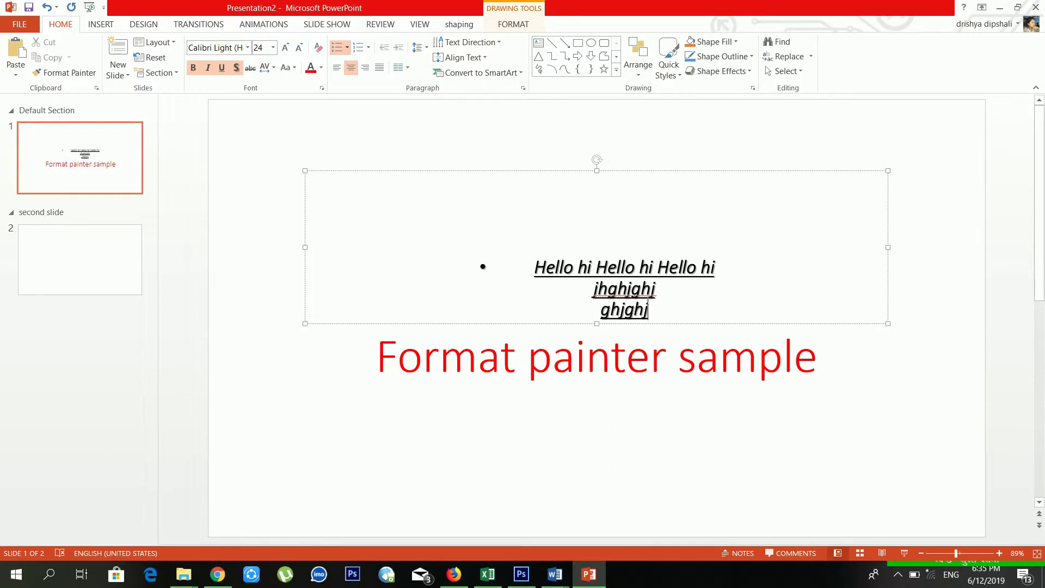
{"action": "key", "text": "shift+Return"}
- Clear all formatting from the title text, reapply bullets, and go to slide 2
{"action": "key", "text": "shift+Left"}
{"action": "key", "text": "shift+Left"}
{"action": "key", "text": "ctrl+a"}
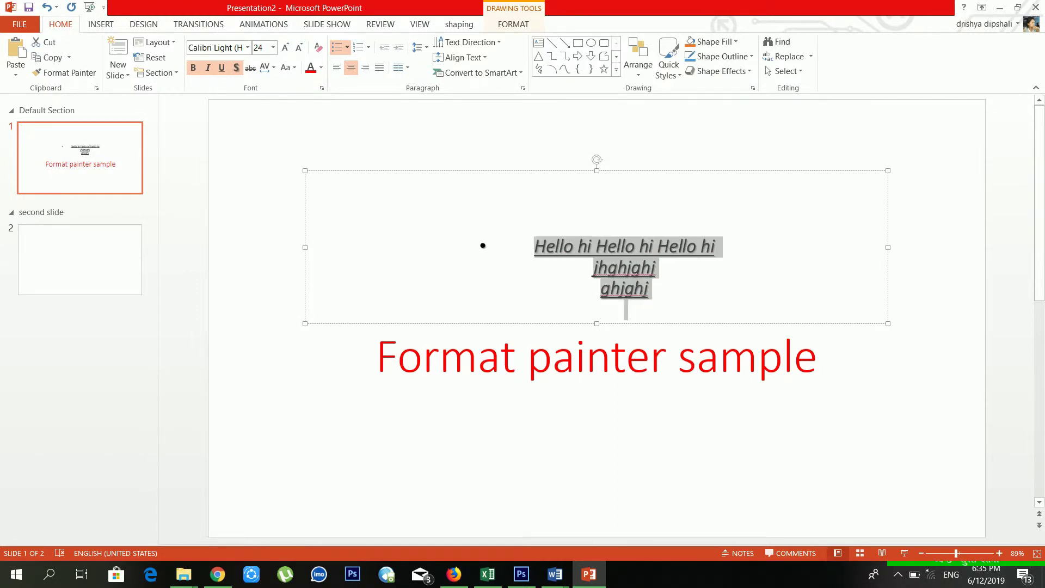
{"action": "left_click", "coordinate": [319, 48]}
{"action": "left_click", "coordinate": [332, 49]}
{"action": "left_click", "coordinate": [334, 49]}
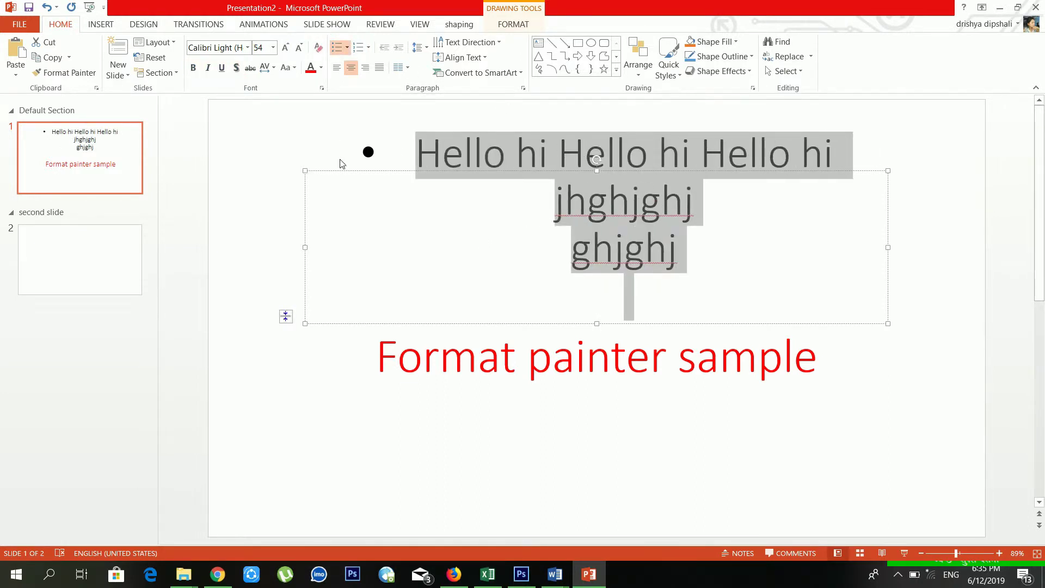
{"action": "right_click", "coordinate": [358, 174]}
{"action": "left_click", "coordinate": [62, 252]}
{"action": "left_click", "coordinate": [101, 252]}
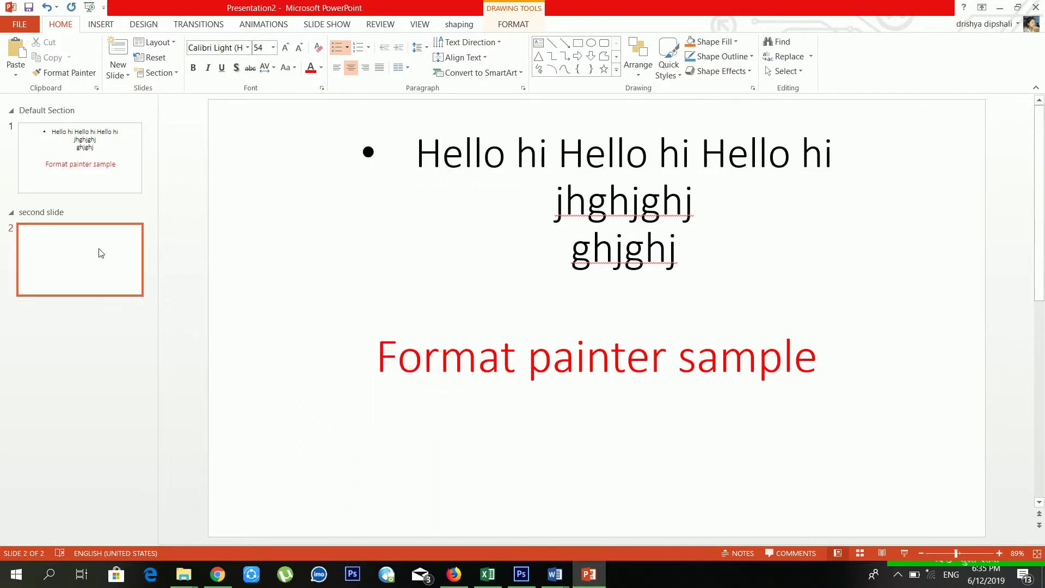
- Give slide 2 the Blank layout and draw a text box across its upper area
{"action": "left_click", "coordinate": [156, 42]}
{"action": "left_click", "coordinate": [164, 282]}
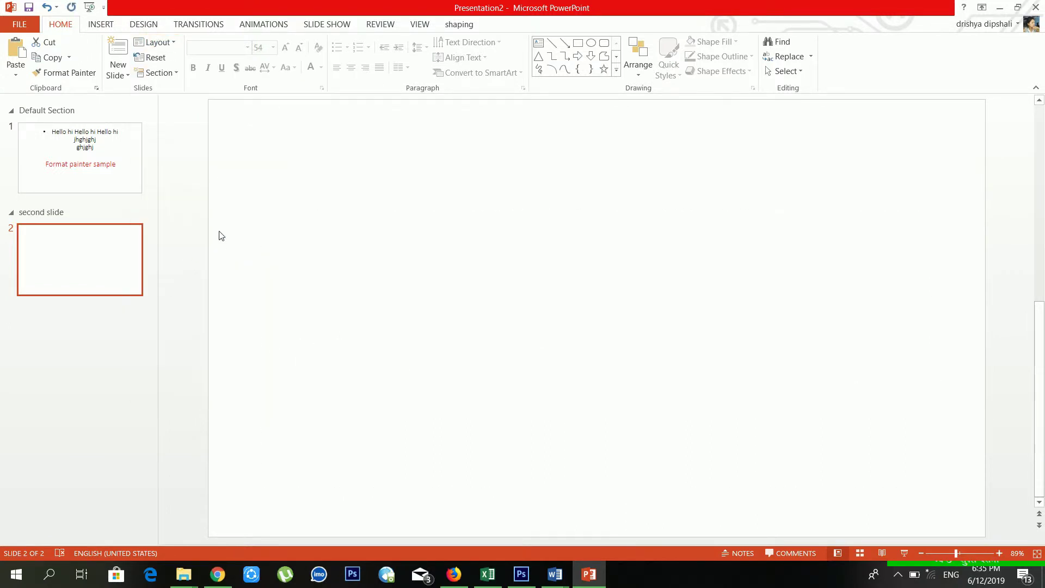
{"action": "left_click", "coordinate": [99, 23]}
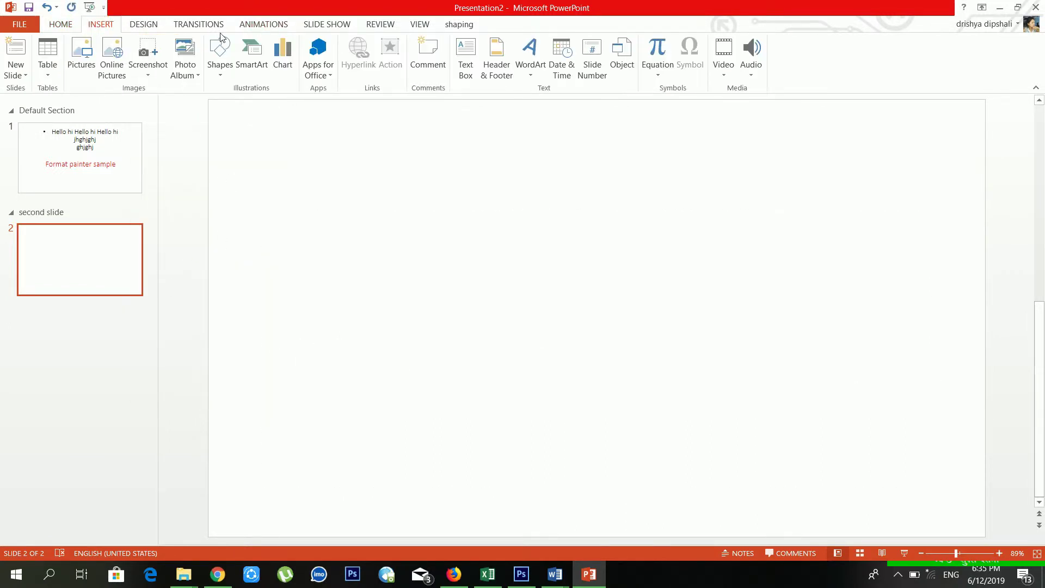
{"action": "left_click", "coordinate": [470, 72]}
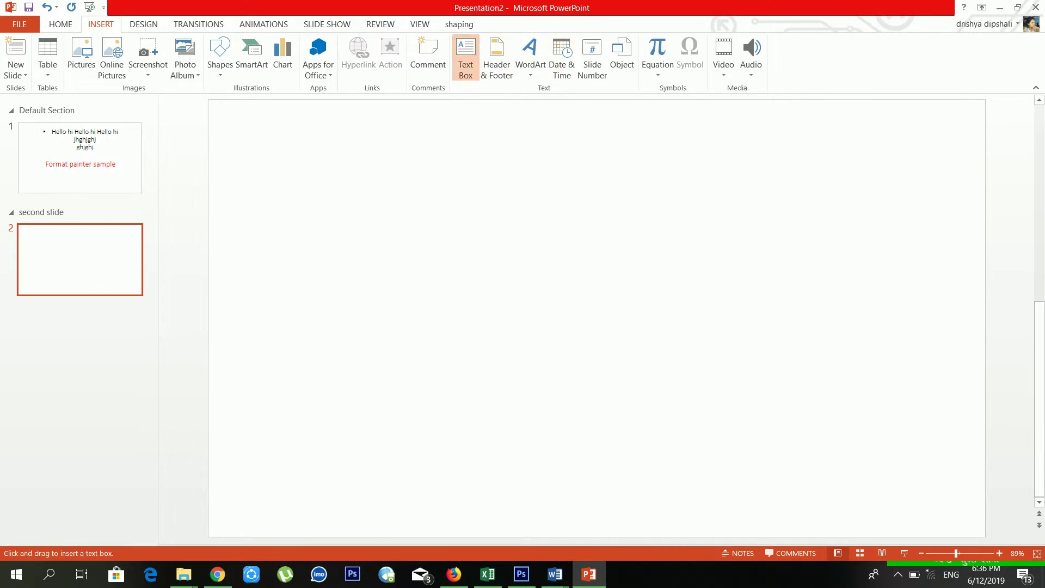
{"action": "left_click_drag", "start_coordinate": [253, 149], "coordinate": [692, 364]}
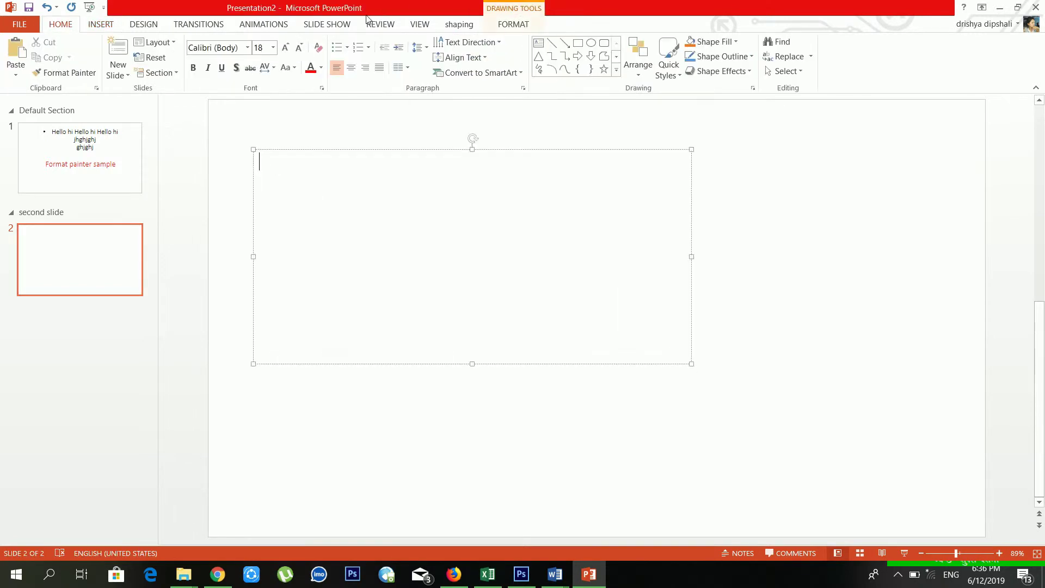
- Type a bulleted list of 'uygyuty', 'gjgjhgj' and 'jhghjg' in the text box
{"action": "left_click", "coordinate": [339, 48]}
{"action": "type", "text": "uygyuty"}
{"action": "key", "text": "Return"}
{"action": "type", "text": "gjgjhgj"}
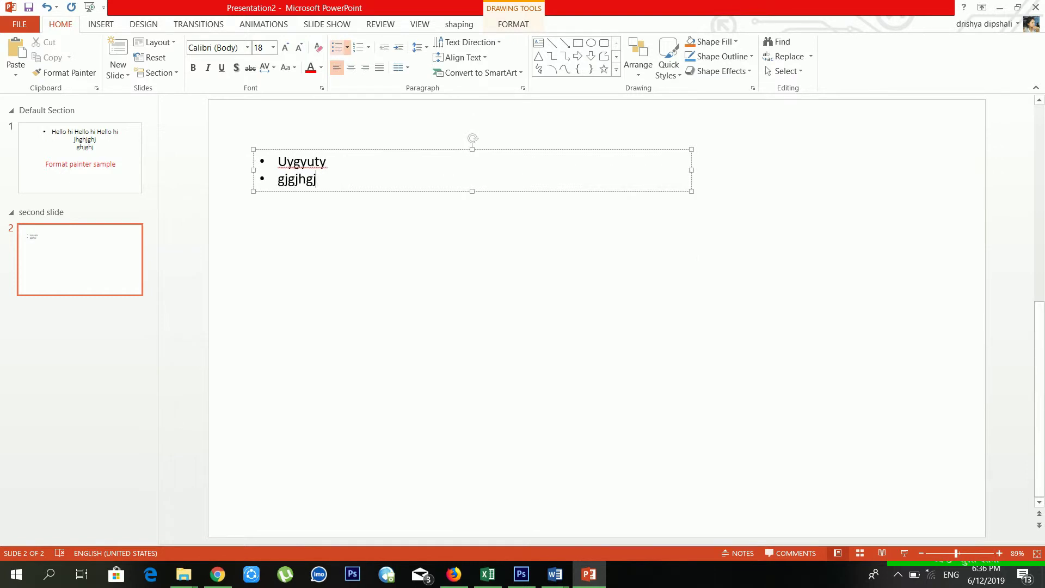
{"action": "key", "text": "Return"}
{"action": "type", "text": "jhghjg"}
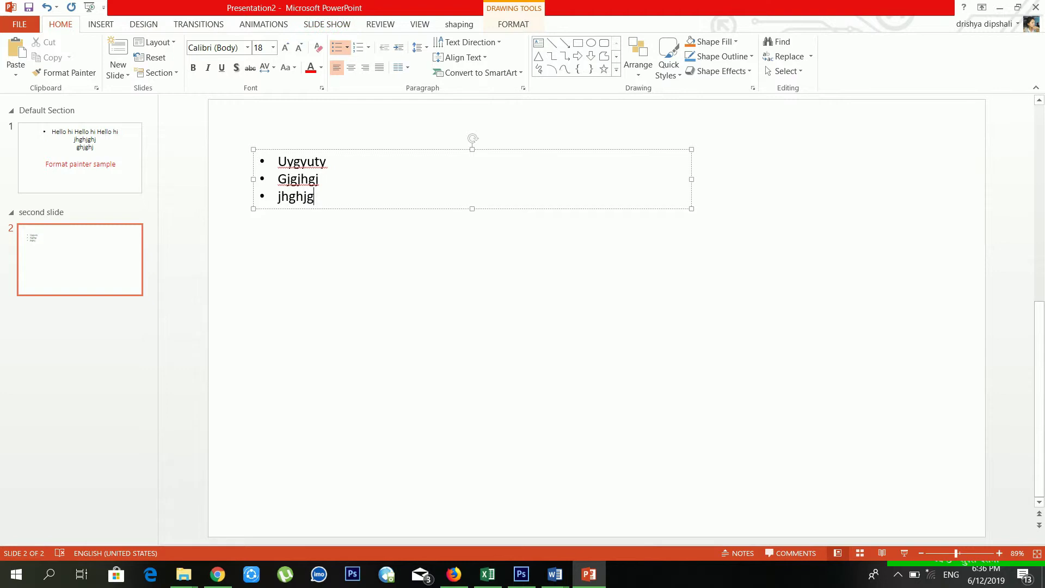
{"action": "left_click", "coordinate": [337, 48]}
{"action": "left_click", "coordinate": [343, 52]}
- Convert the three bulleted lines into a 1–3 numbered list
{"action": "left_click", "coordinate": [347, 49]}
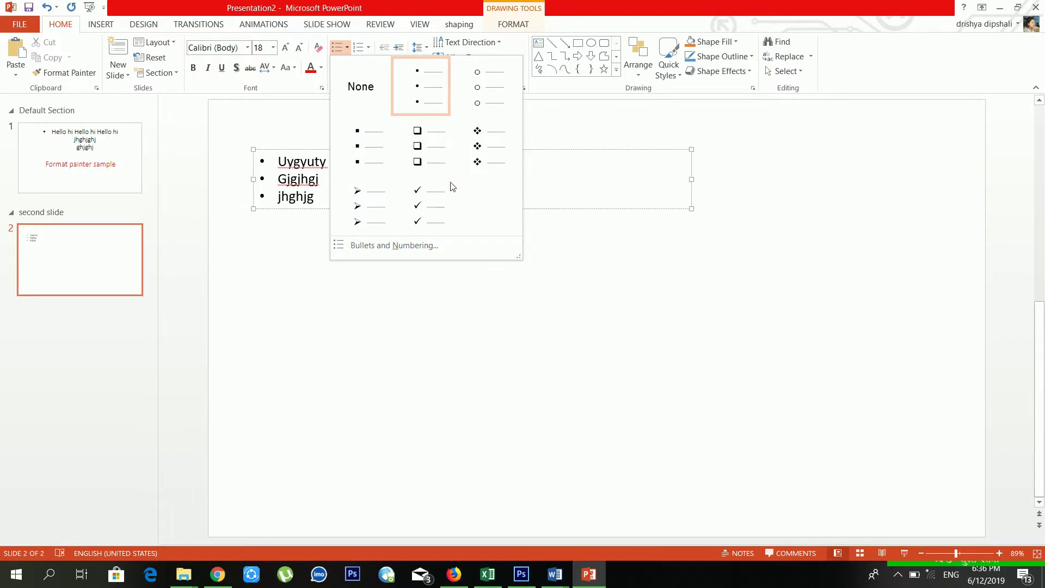
{"action": "left_click", "coordinate": [576, 184]}
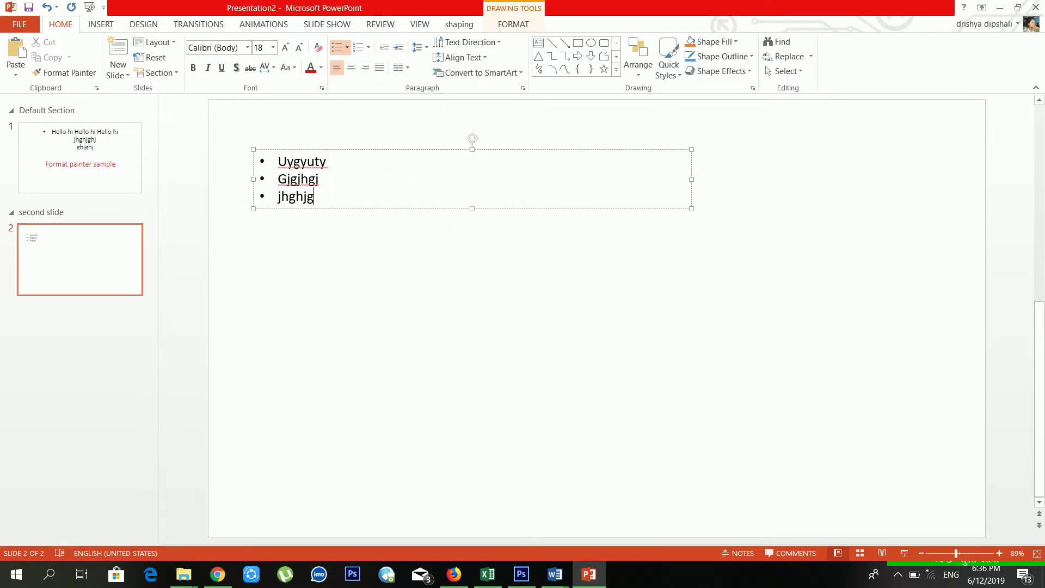
{"action": "key", "text": "ctrl+a"}
{"action": "left_click", "coordinate": [359, 50]}
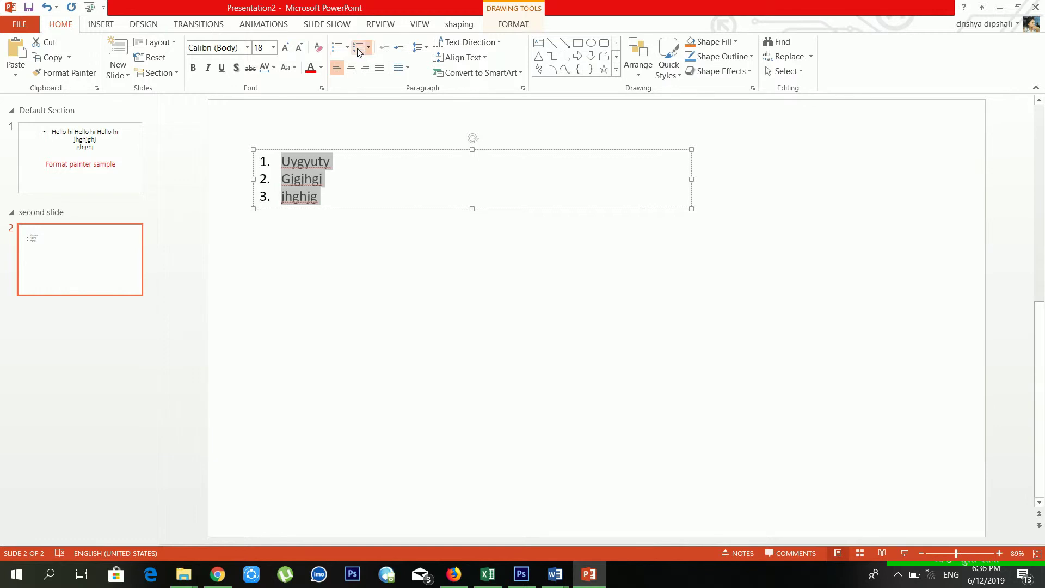
{"action": "left_click", "coordinate": [359, 49]}
{"action": "left_click", "coordinate": [359, 50]}
{"action": "left_click", "coordinate": [370, 48]}
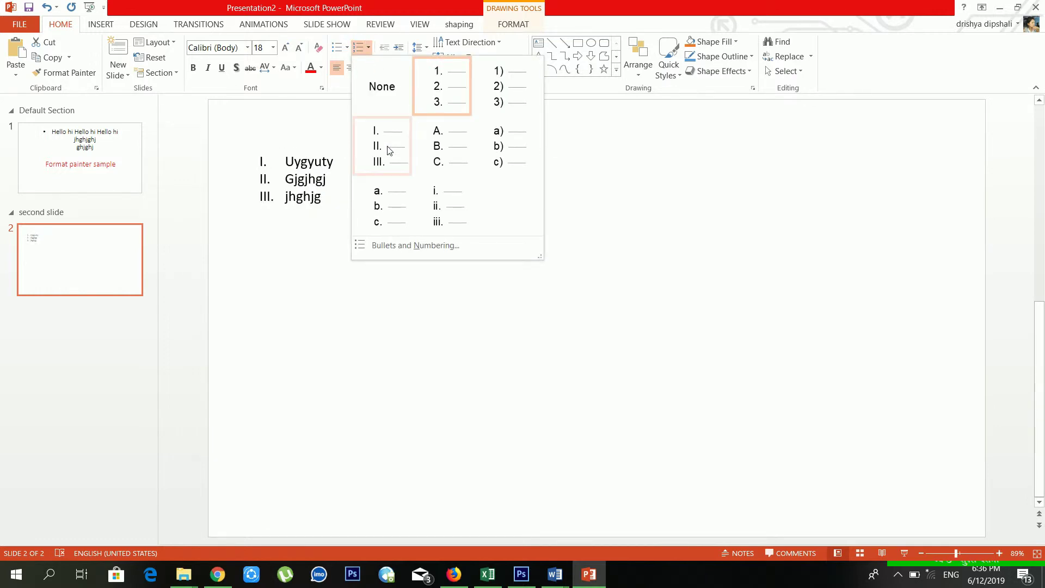
{"action": "left_click", "coordinate": [322, 175]}
- Nudge the list box slightly down and right, keeping Gjgjhgj at the top level
{"action": "left_click", "coordinate": [349, 183]}
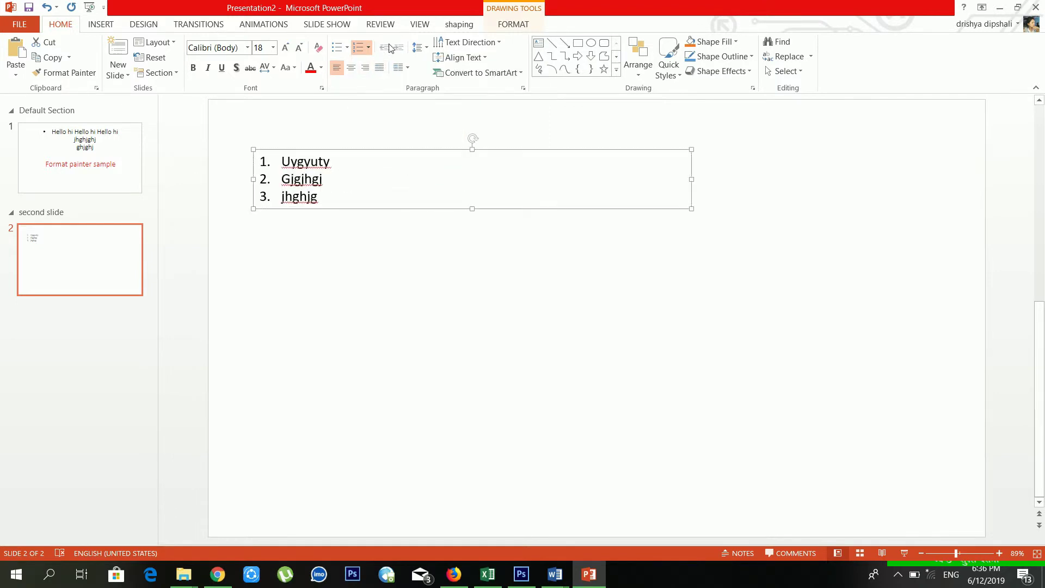
{"action": "left_click", "coordinate": [322, 178]}
{"action": "left_click_drag", "start_coordinate": [337, 204], "coordinate": [344, 225]}
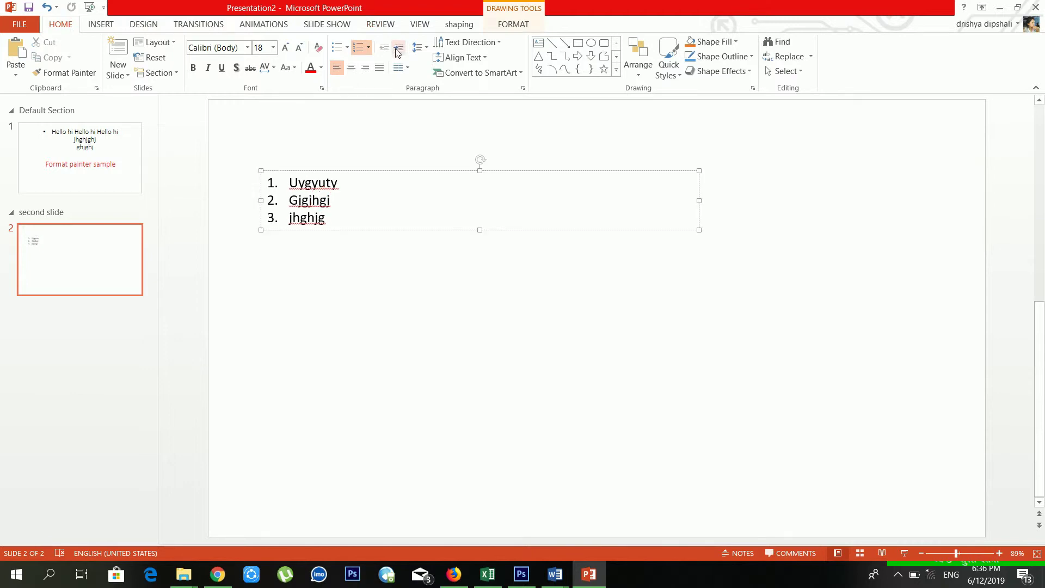
{"action": "left_click", "coordinate": [398, 52]}
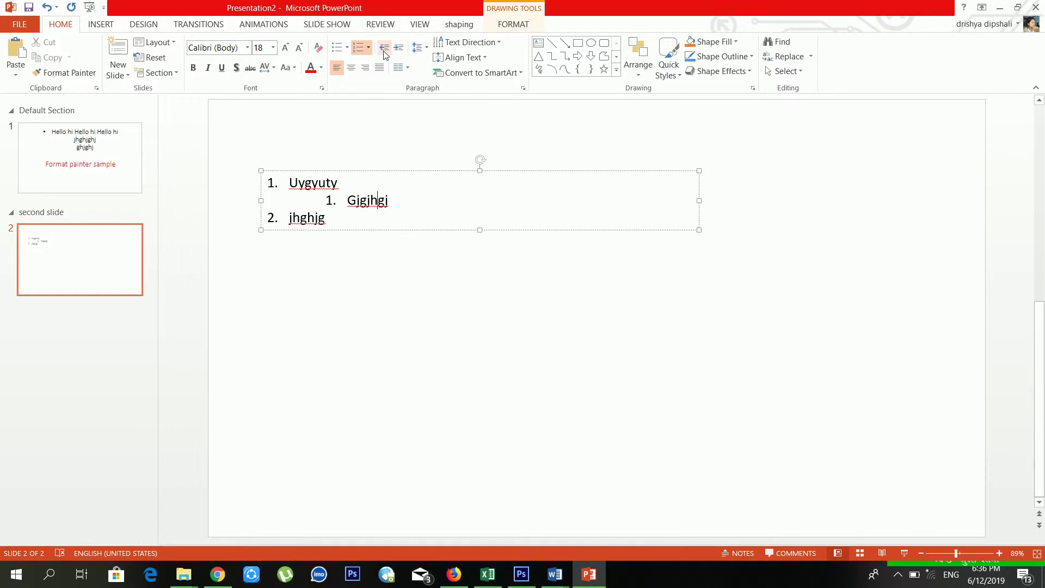
{"action": "left_click", "coordinate": [385, 50]}
{"action": "left_click", "coordinate": [384, 50]}
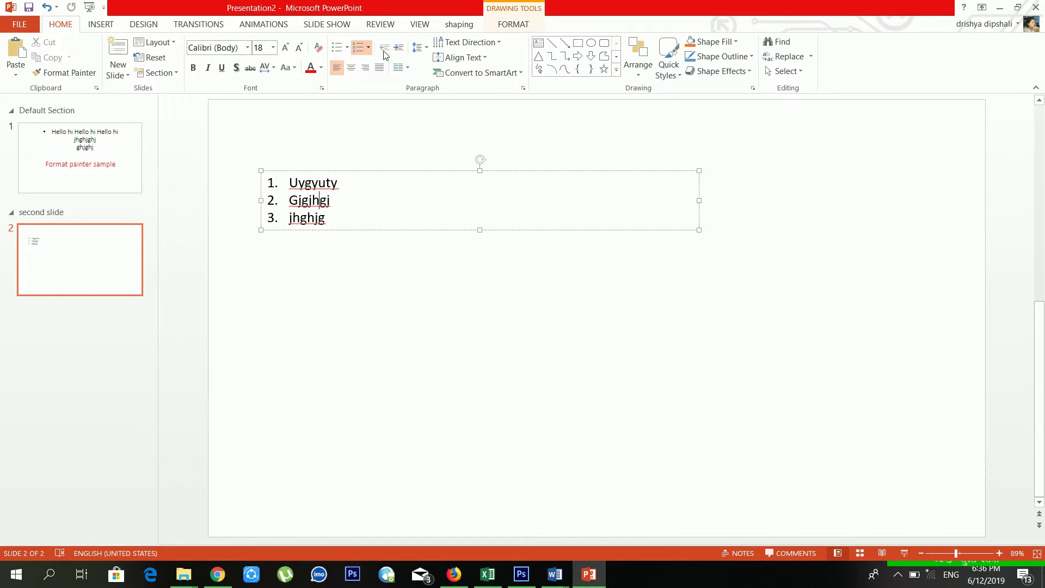
{"action": "left_click_drag", "start_coordinate": [325, 218], "coordinate": [289, 183]}
{"action": "left_click", "coordinate": [428, 48]}
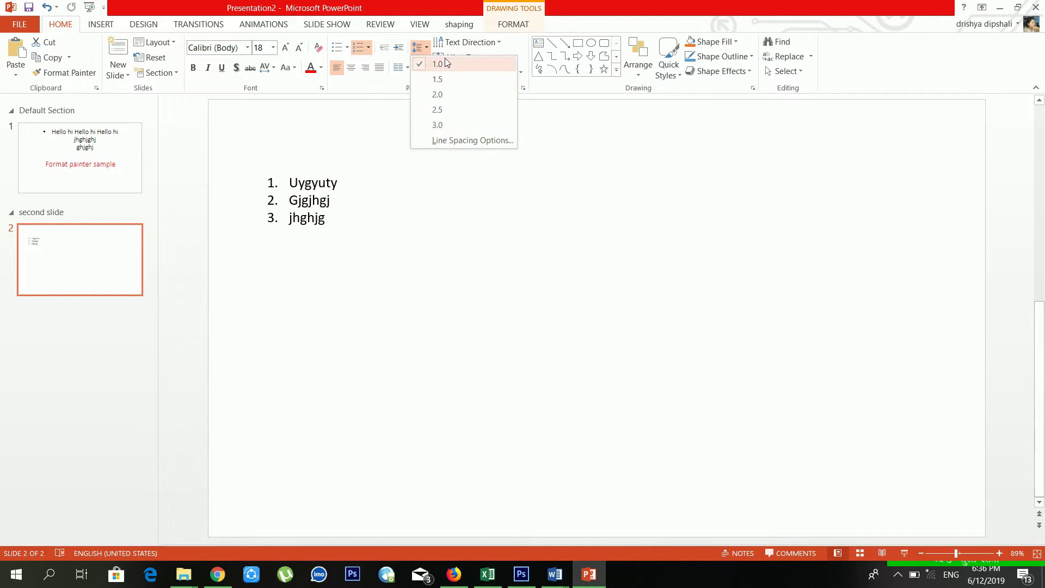
{"action": "left_click", "coordinate": [376, 83]}
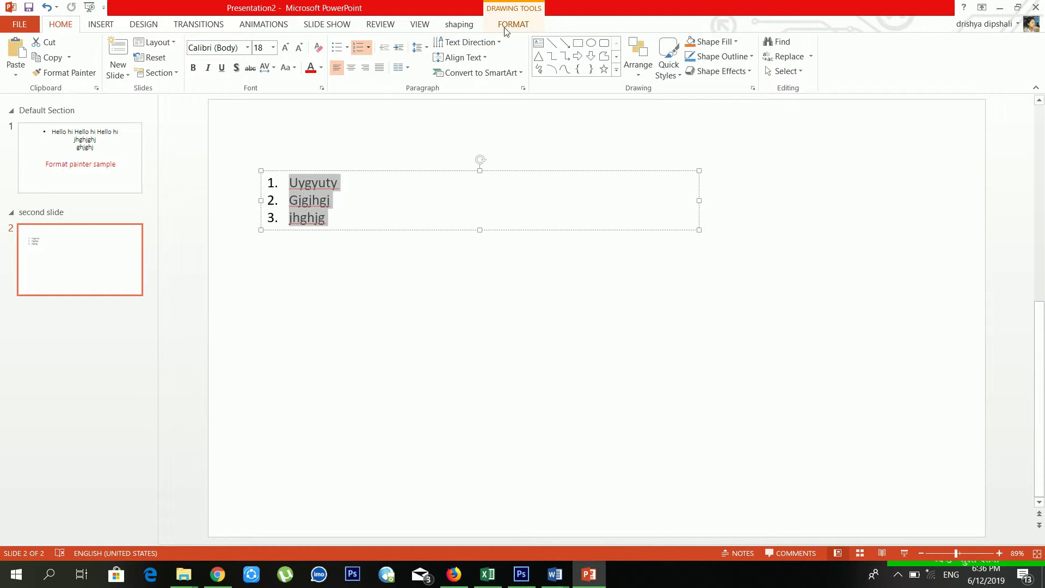
{"action": "left_click", "coordinate": [499, 42]}
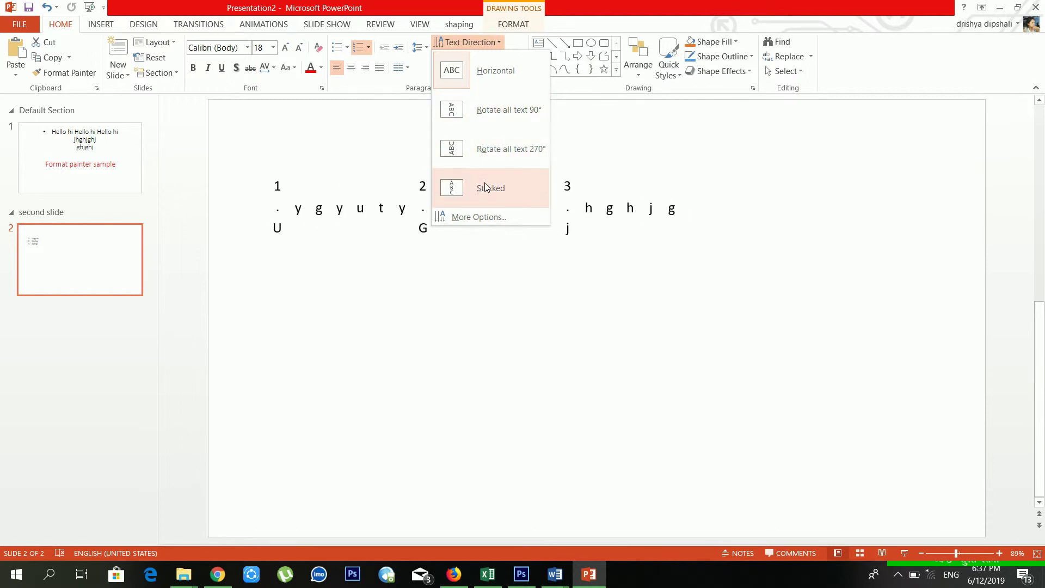
{"action": "left_click", "coordinate": [338, 93]}
{"action": "left_click", "coordinate": [481, 60]}
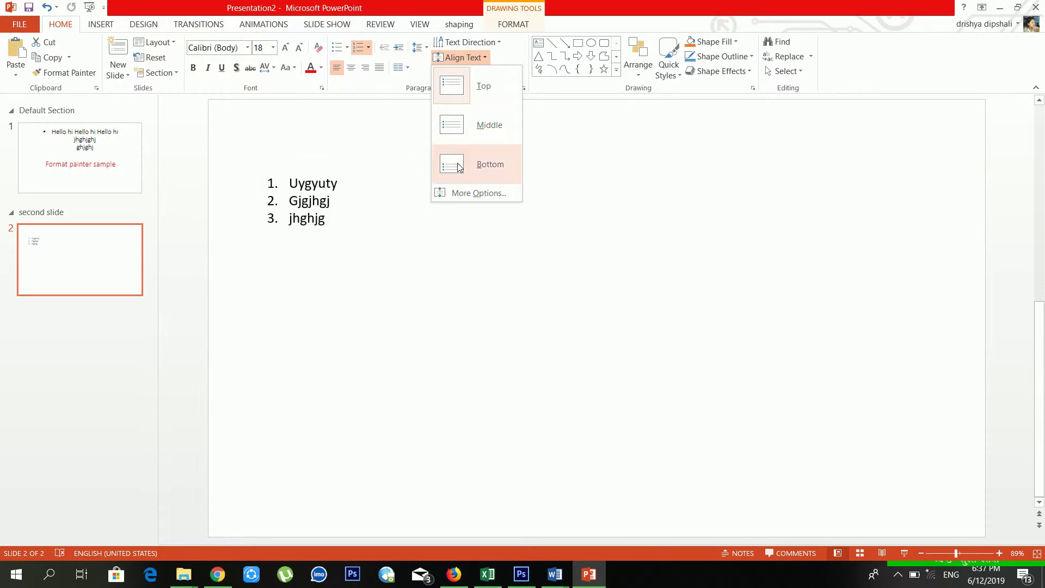
{"action": "left_click", "coordinate": [349, 67]}
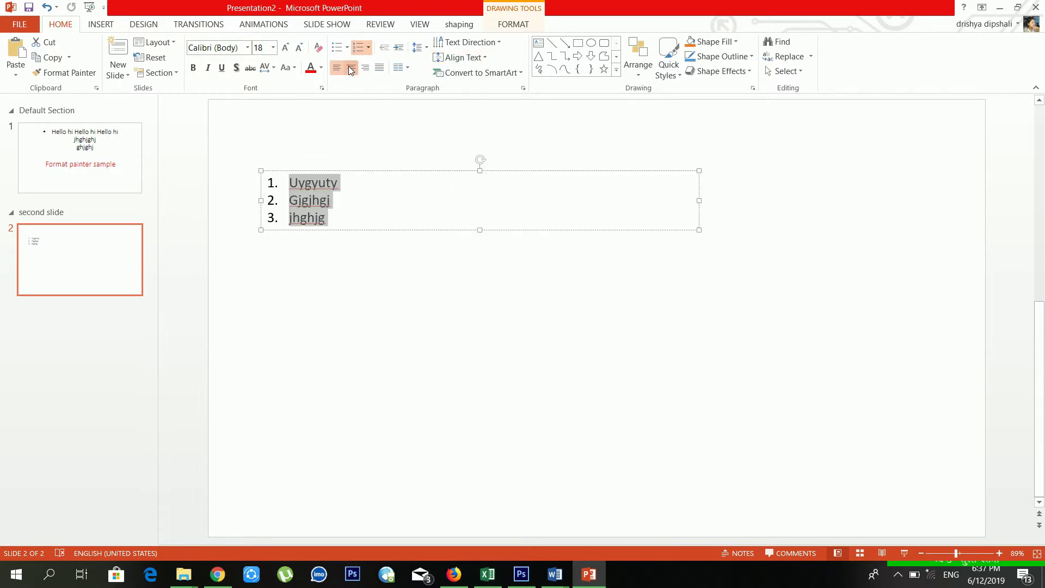
{"action": "left_click", "coordinate": [351, 69]}
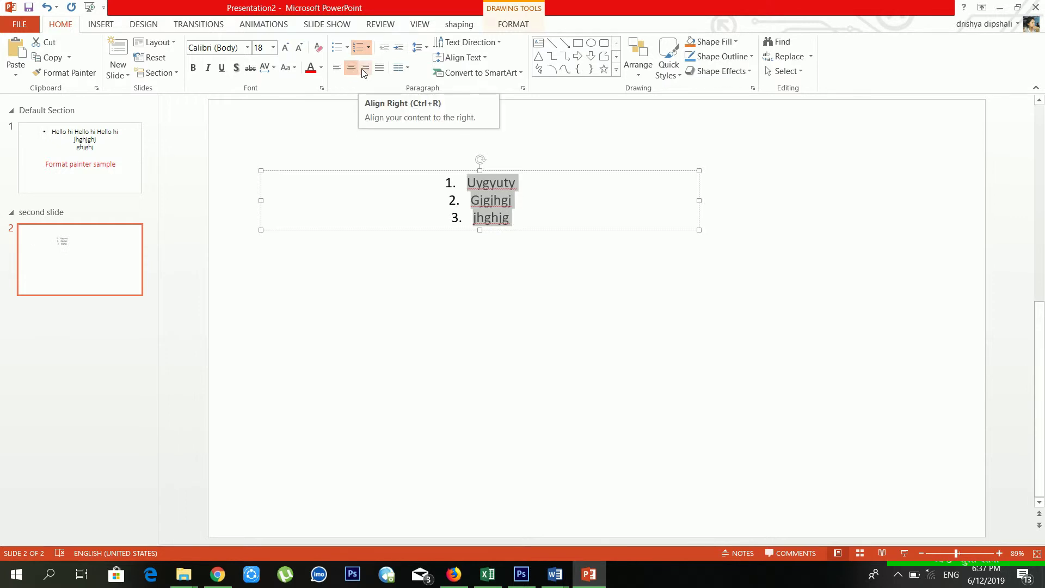
{"action": "left_click", "coordinate": [364, 68]}
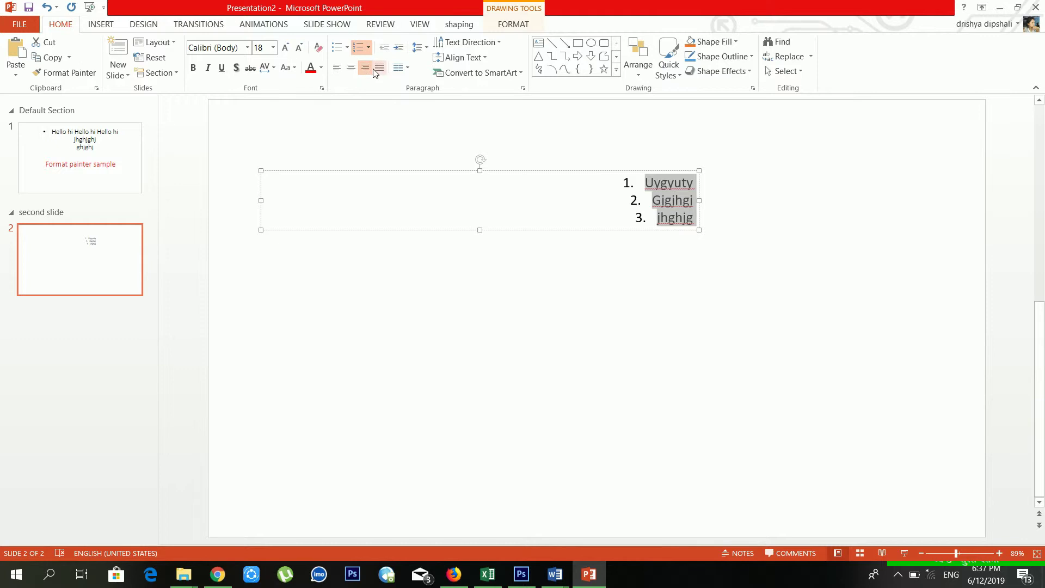
{"action": "left_click", "coordinate": [341, 69]}
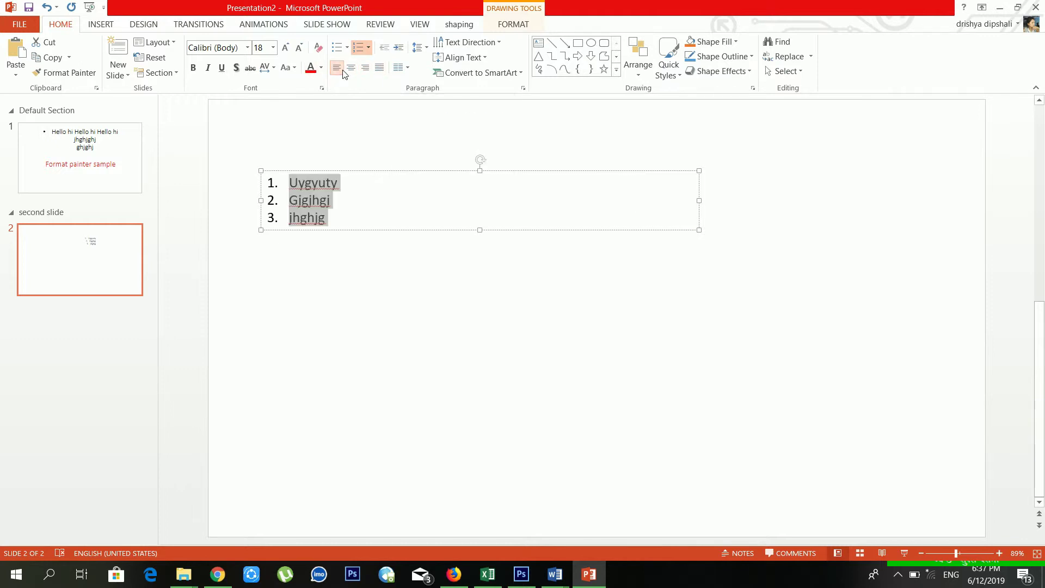
{"action": "left_click", "coordinate": [406, 68]}
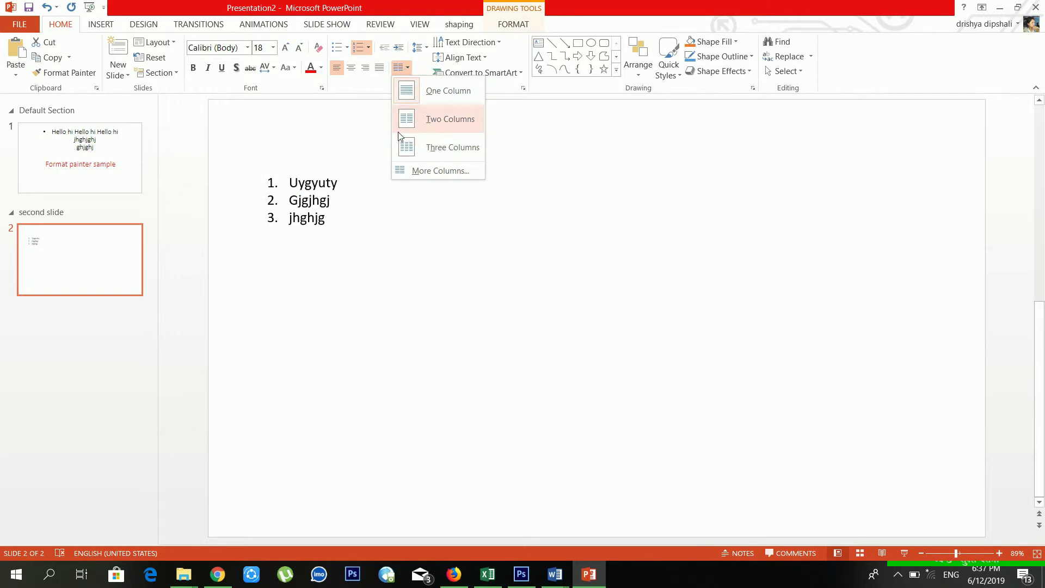
{"action": "left_click", "coordinate": [364, 92]}
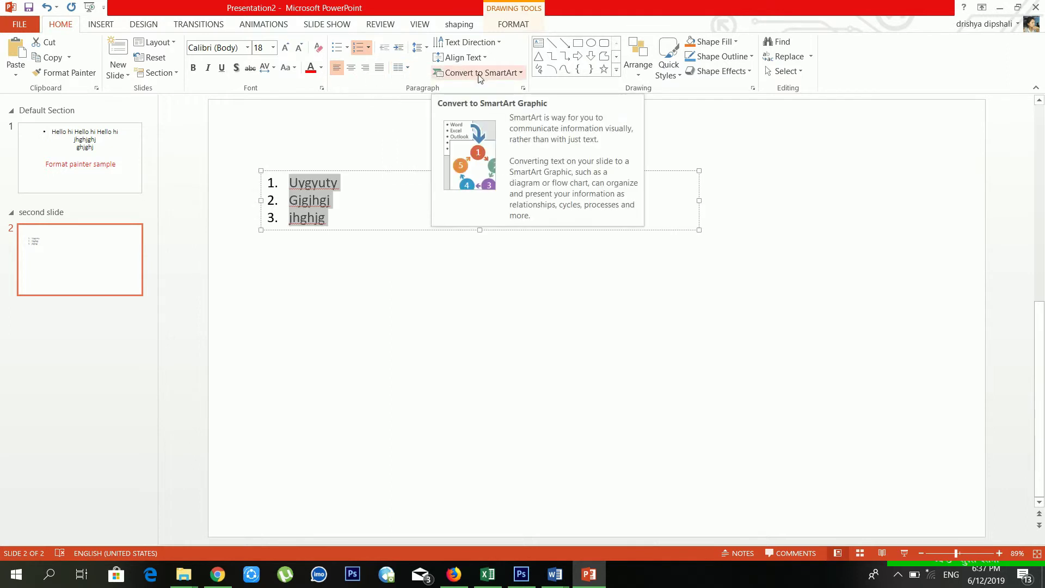
- Convert the list to a Vertical Block List SmartArt and append 'jhj khkj' to the first item
{"action": "left_click", "coordinate": [521, 74]}
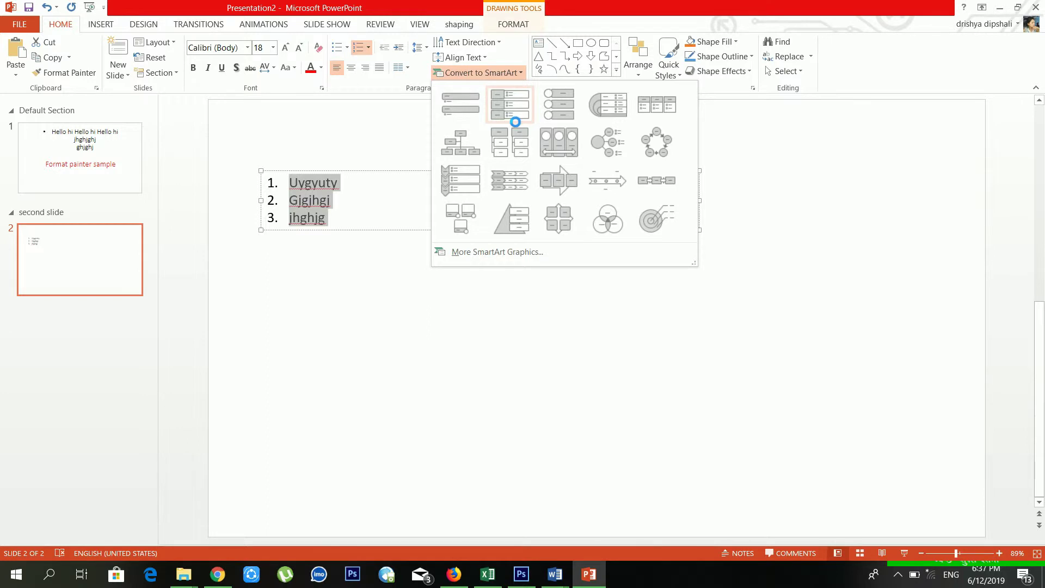
{"action": "left_click", "coordinate": [515, 122]}
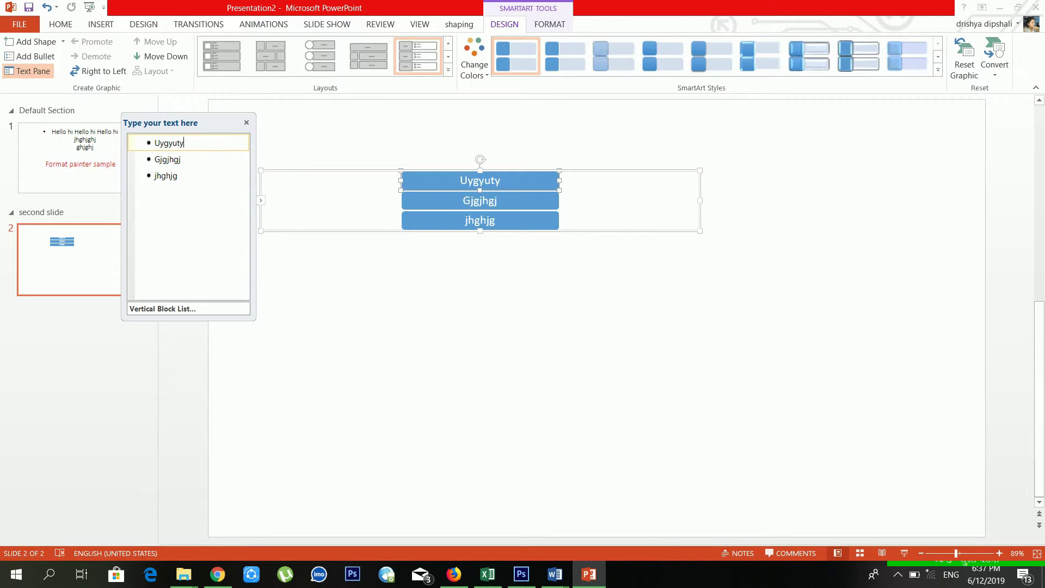
{"action": "type", "text": "jhj khkj"}
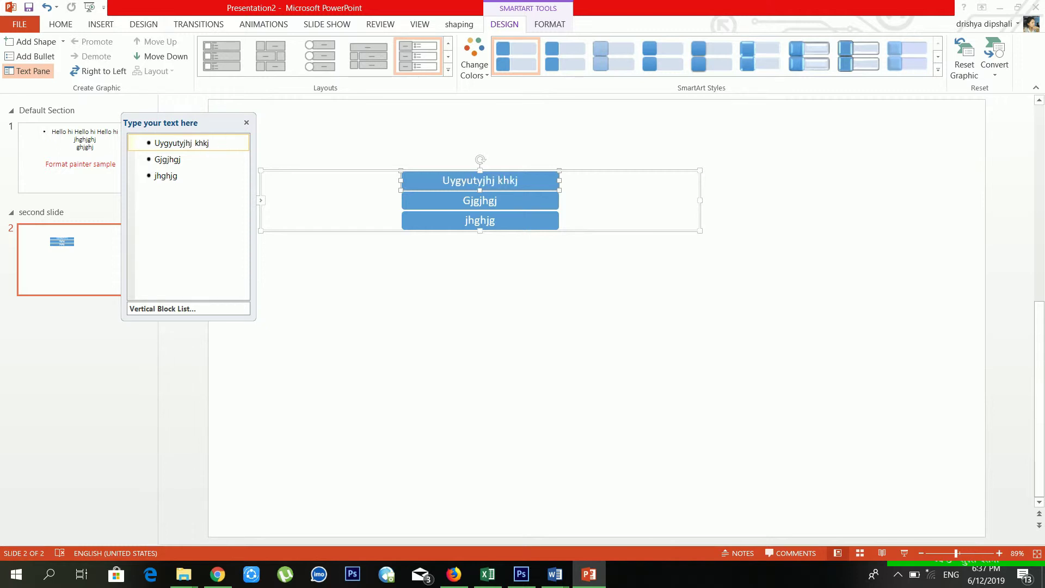
{"action": "left_click", "coordinate": [473, 59]}
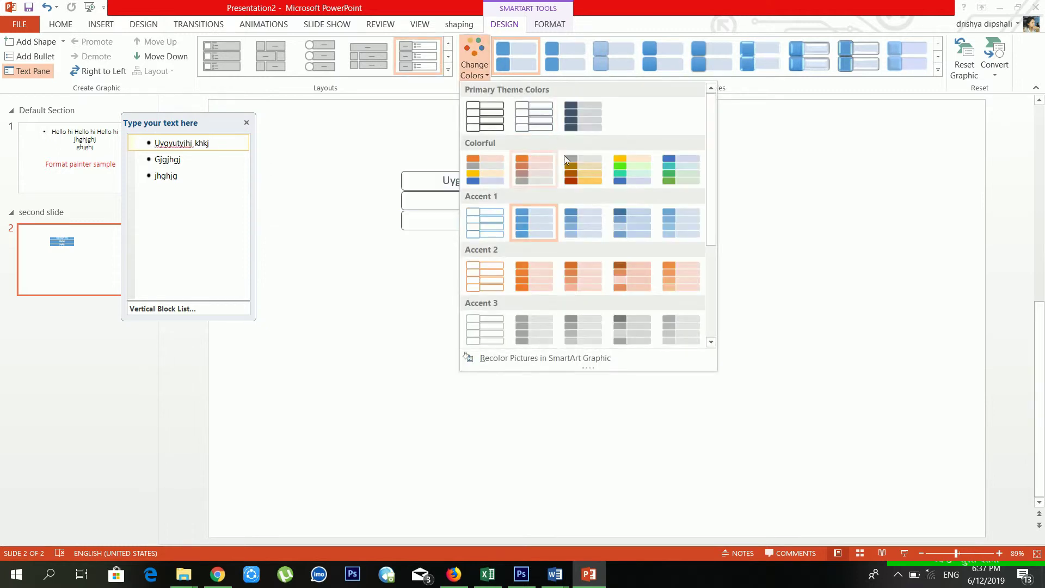
- Apply a Colorful colour scheme and the eighth, raised SmartArt style to the blocks
{"action": "left_click", "coordinate": [578, 170]}
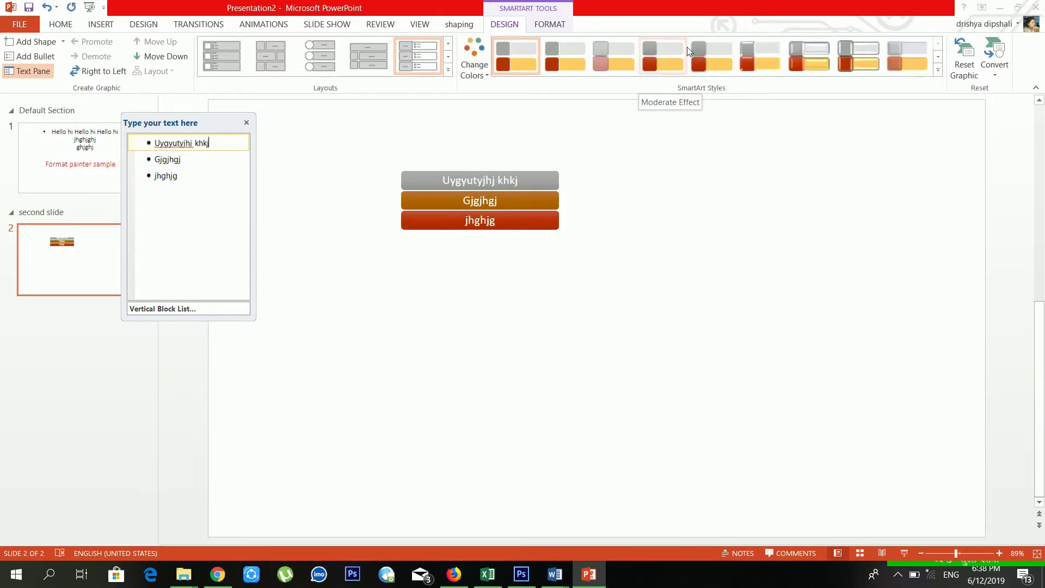
{"action": "left_click", "coordinate": [866, 60]}
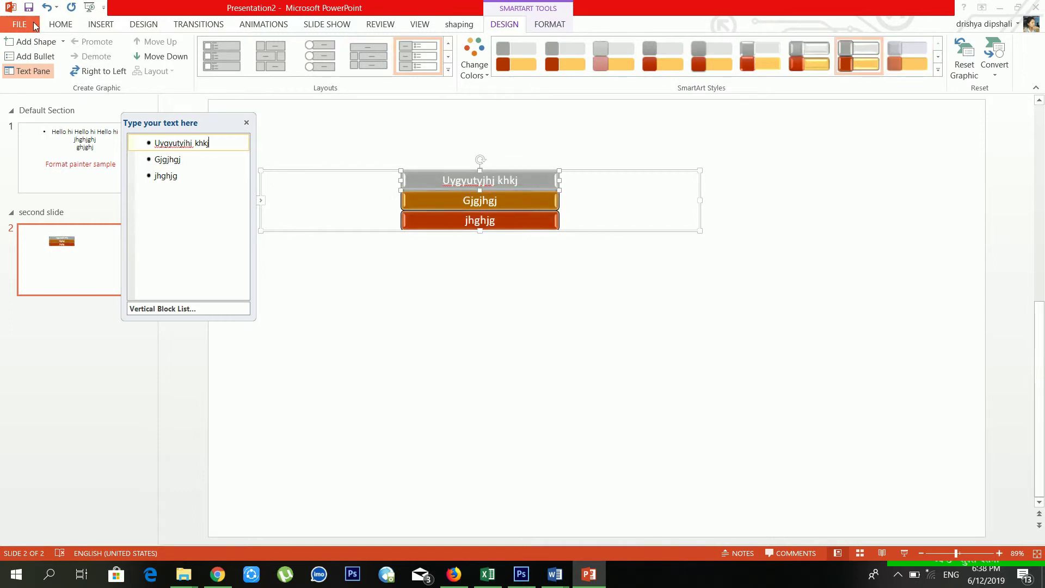
- Move Uygyutyjhj khkj below Gjgjhgj, demote it, and set the diagram to right to left
{"action": "left_click", "coordinate": [175, 62]}
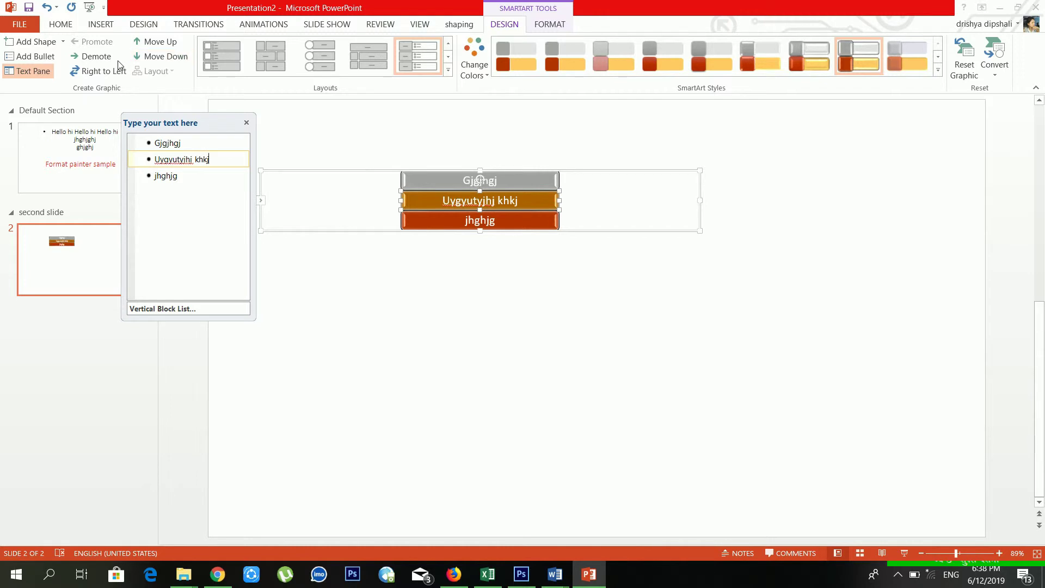
{"action": "left_click", "coordinate": [98, 57]}
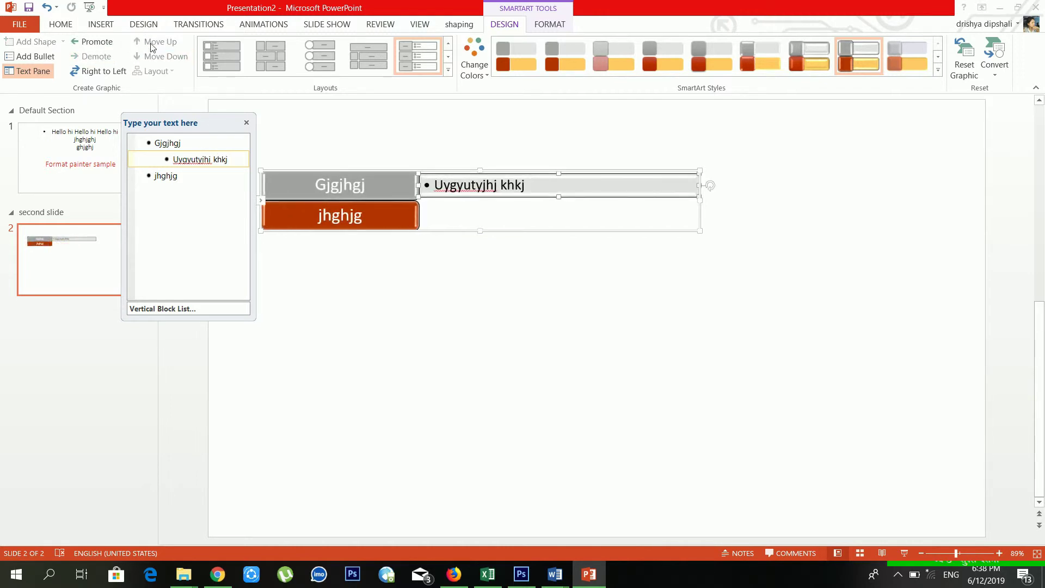
{"action": "left_click", "coordinate": [75, 73]}
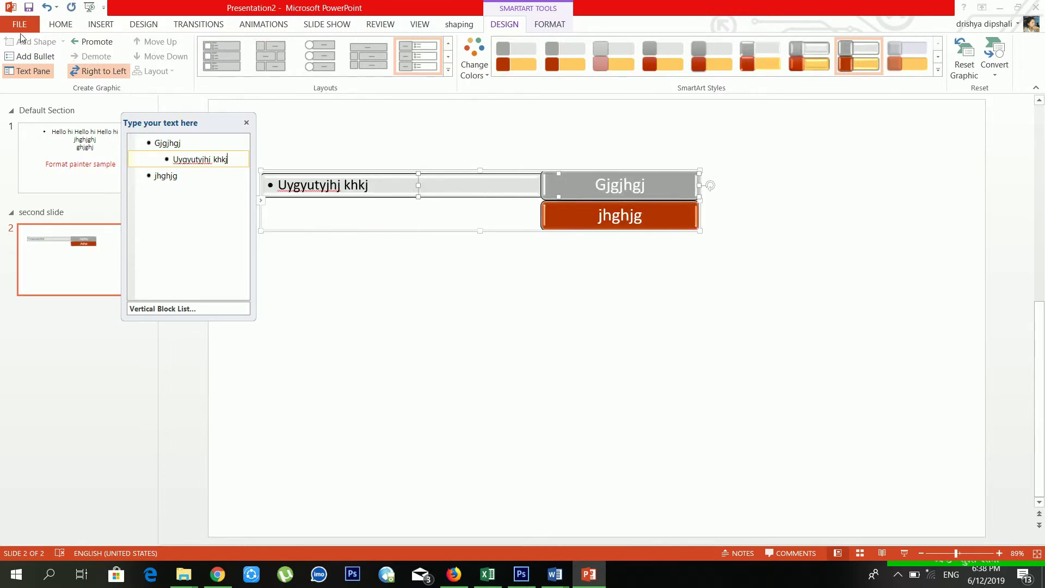
{"action": "left_click", "coordinate": [54, 27]}
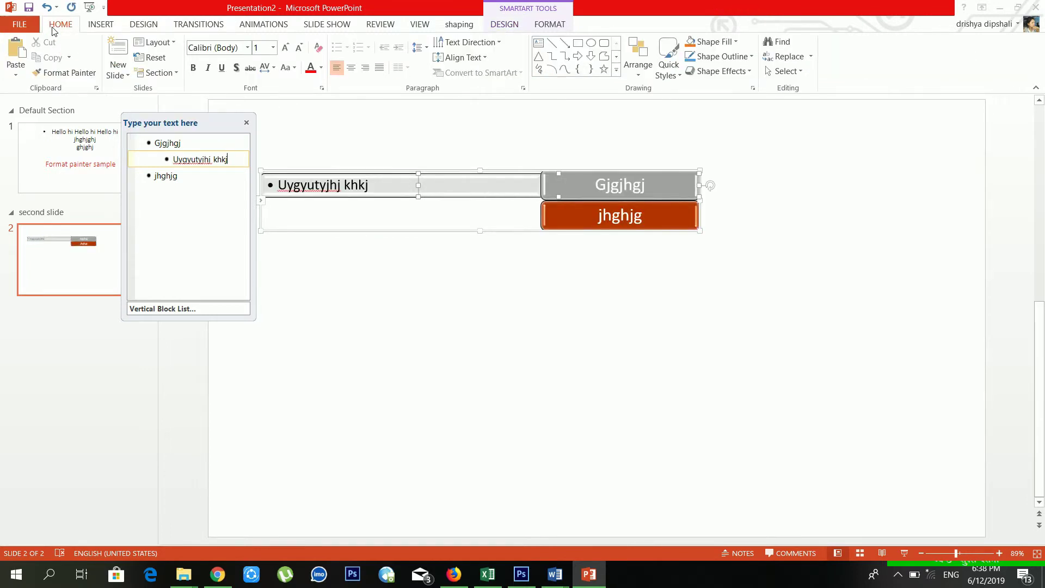
{"action": "left_click", "coordinate": [246, 123]}
{"action": "left_click", "coordinate": [116, 251]}
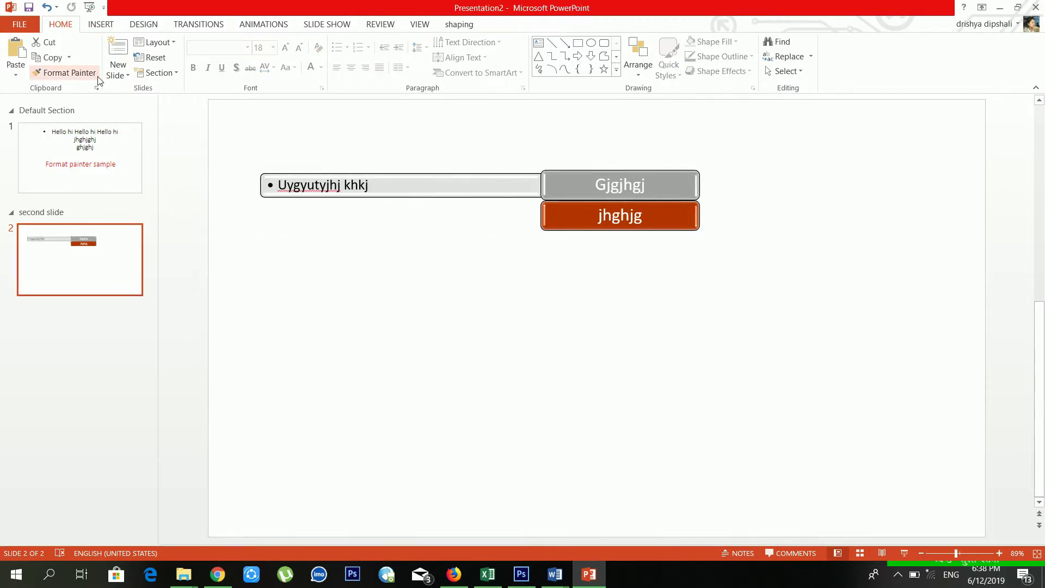
{"action": "left_click", "coordinate": [117, 73]}
- Add a blank slide 3, then draw a wide text box and undo it
{"action": "left_click", "coordinate": [142, 253]}
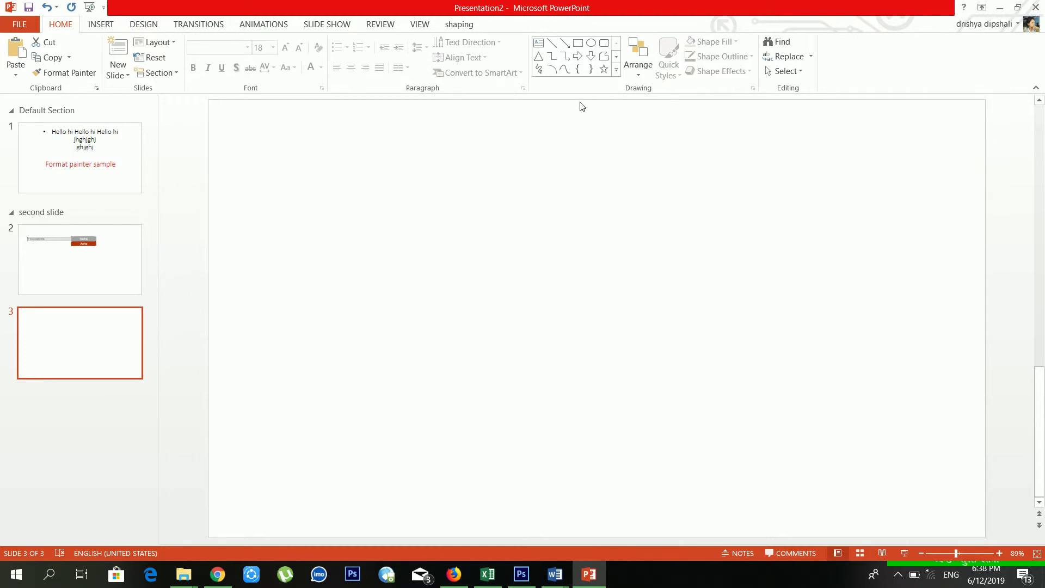
{"action": "left_click", "coordinate": [539, 46]}
{"action": "left_click_drag", "start_coordinate": [274, 137], "coordinate": [773, 261]}
{"action": "key", "text": "ctrl+z"}
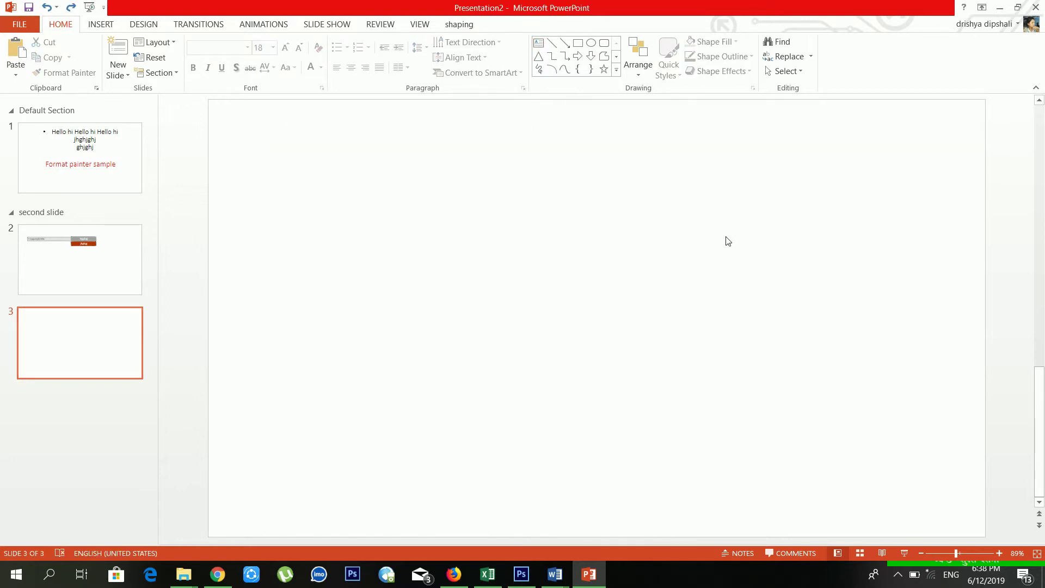
- Draw a horizontal line, then a blue oval and a blue square side by side to its right
{"action": "left_click", "coordinate": [550, 44]}
{"action": "left_click_drag", "start_coordinate": [311, 177], "coordinate": [392, 177]}
{"action": "left_click", "coordinate": [596, 46]}
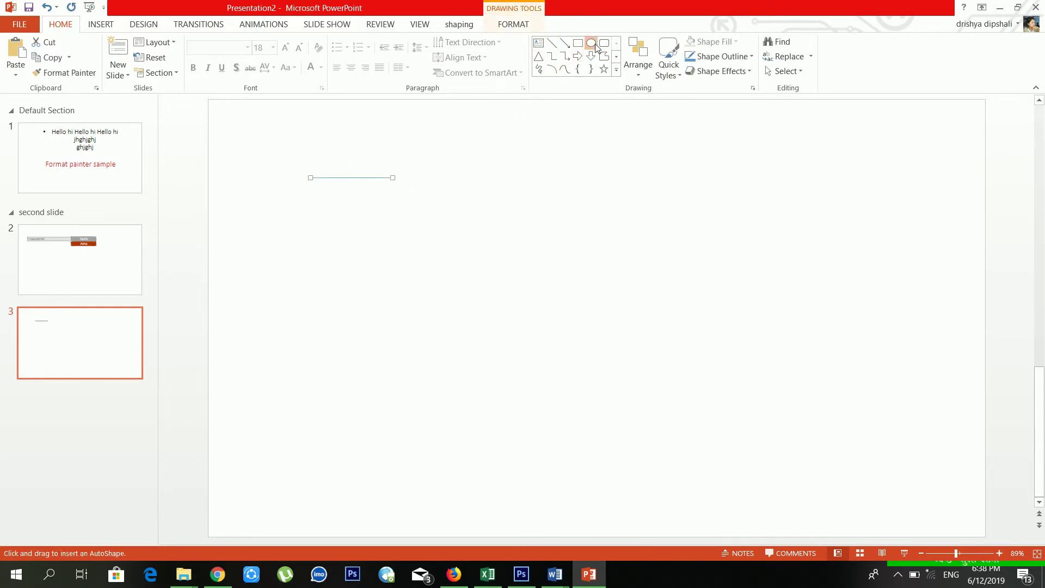
{"action": "left_click_drag", "start_coordinate": [428, 139], "coordinate": [543, 240]}
{"action": "left_click", "coordinate": [578, 43]}
{"action": "left_click_drag", "start_coordinate": [581, 137], "coordinate": [691, 234]}
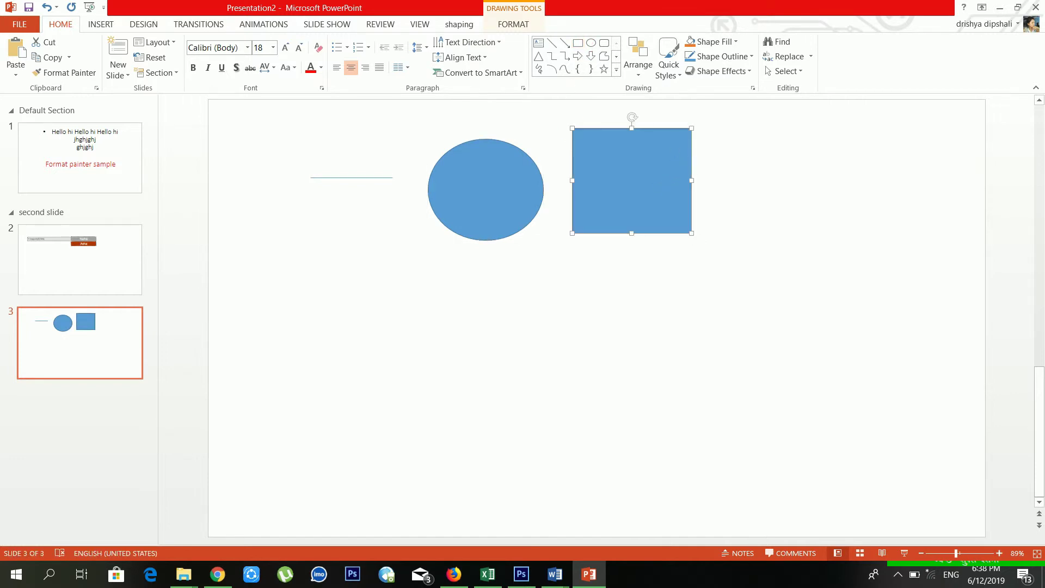
- Move the square so it overlaps the oval and fill it orange
{"action": "left_click", "coordinate": [614, 73]}
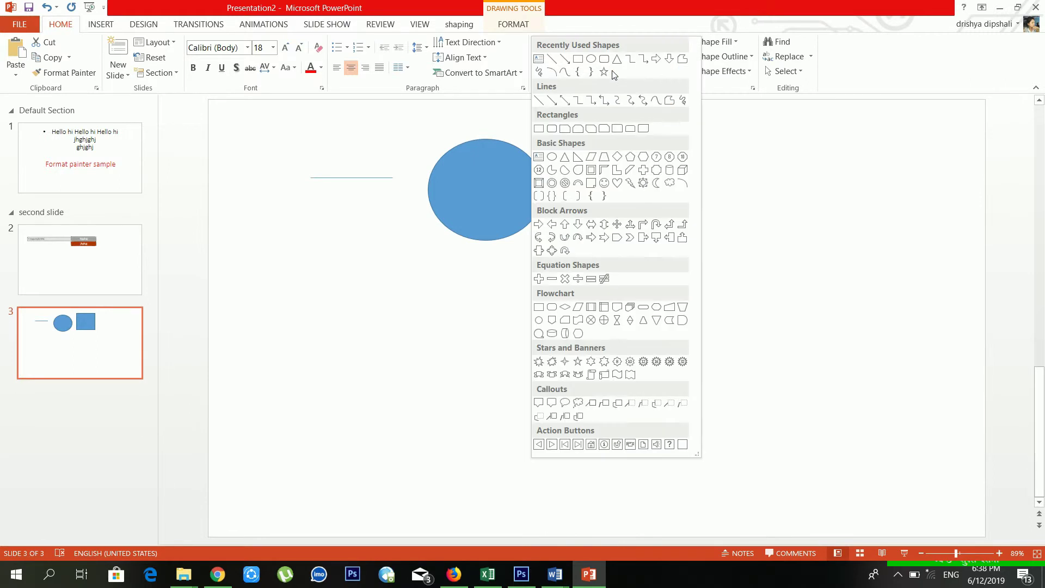
{"action": "left_click", "coordinate": [476, 281]}
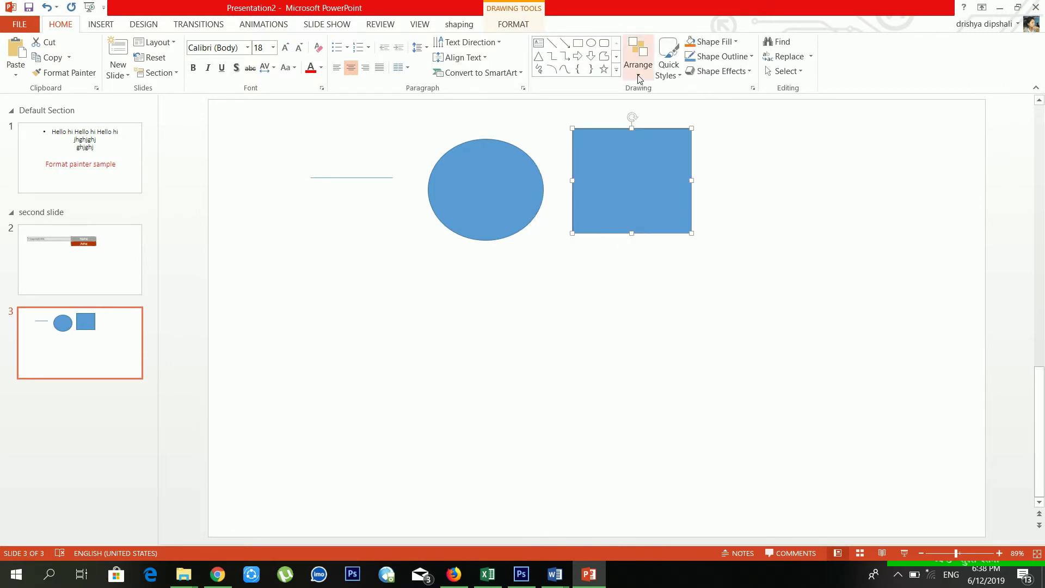
{"action": "left_click_drag", "start_coordinate": [596, 180], "coordinate": [517, 215]}
{"action": "left_click", "coordinate": [690, 40]}
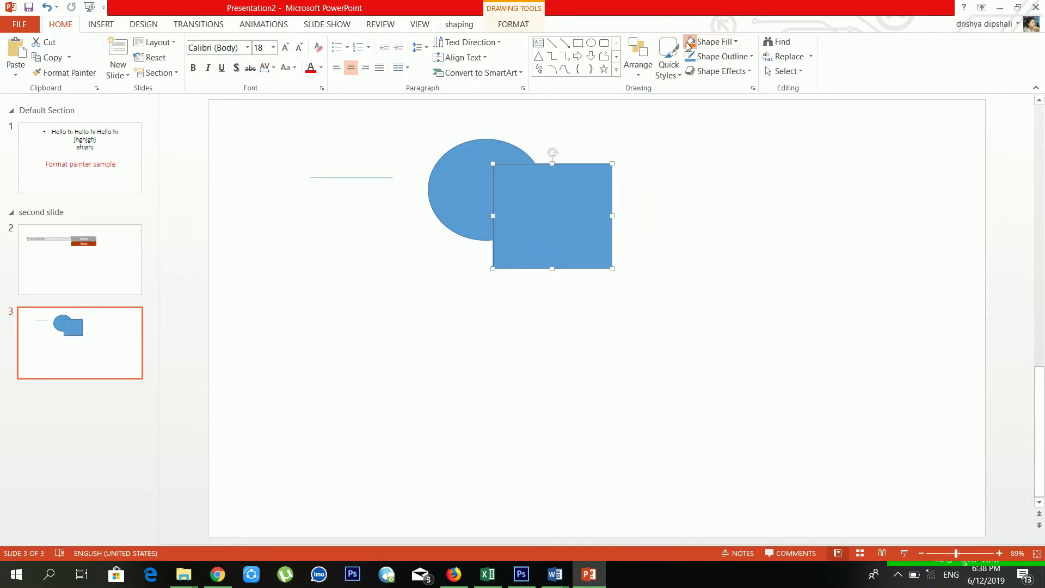
- Send the orange square behind the oval, then bring it back to the front
{"action": "left_click", "coordinate": [639, 73]}
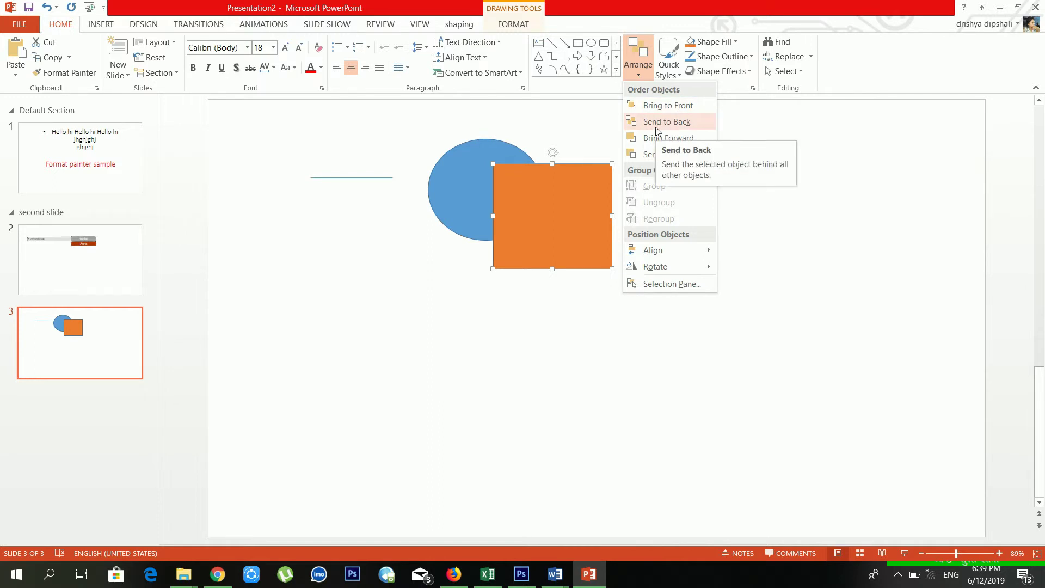
{"action": "left_click", "coordinate": [657, 122]}
{"action": "left_click", "coordinate": [647, 76]}
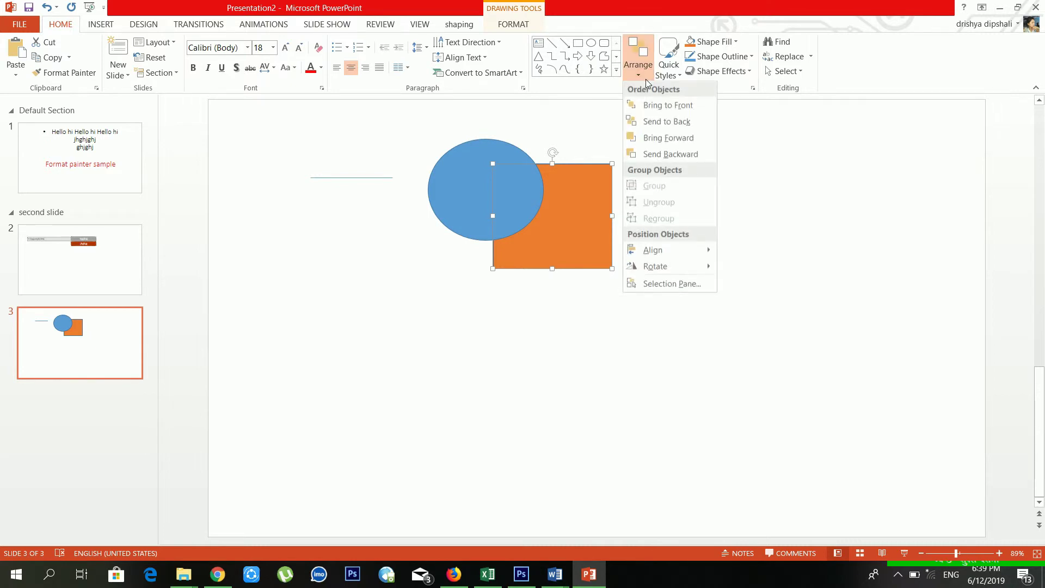
{"action": "left_click", "coordinate": [661, 109]}
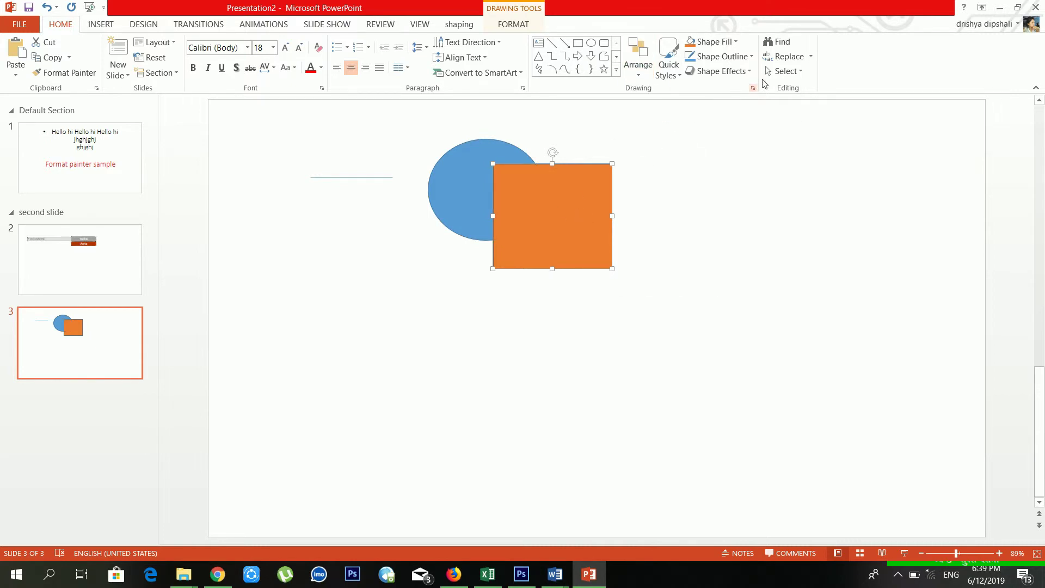
- Marquee-select the oval and square, group them, and drag the group further right
{"action": "left_click", "coordinate": [784, 72]}
{"action": "left_click", "coordinate": [808, 102]}
{"action": "left_click_drag", "start_coordinate": [414, 128], "coordinate": [655, 333]}
{"action": "left_click", "coordinate": [638, 60]}
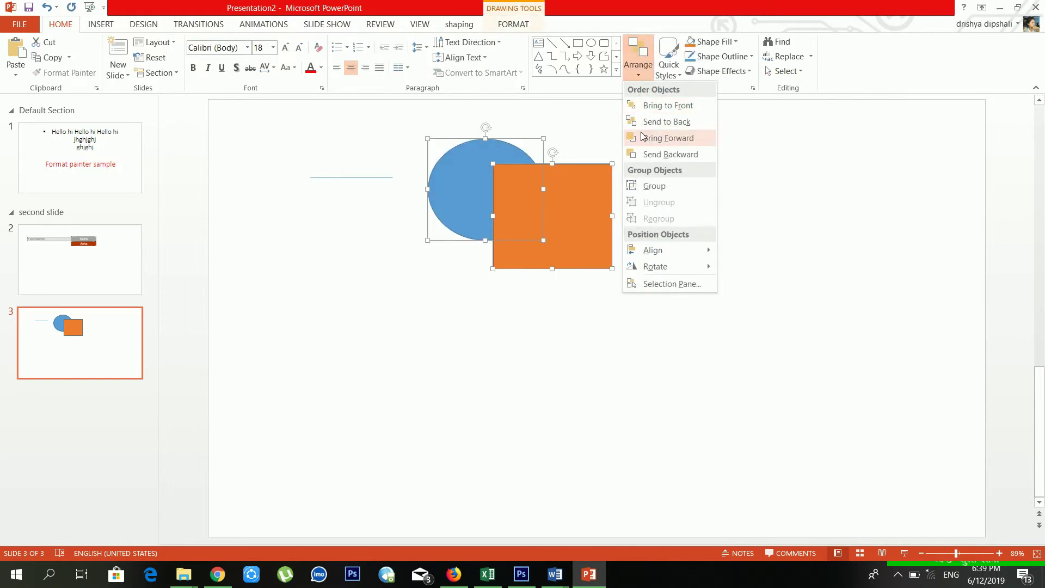
{"action": "left_click", "coordinate": [655, 188]}
{"action": "left_click_drag", "start_coordinate": [562, 183], "coordinate": [617, 195]}
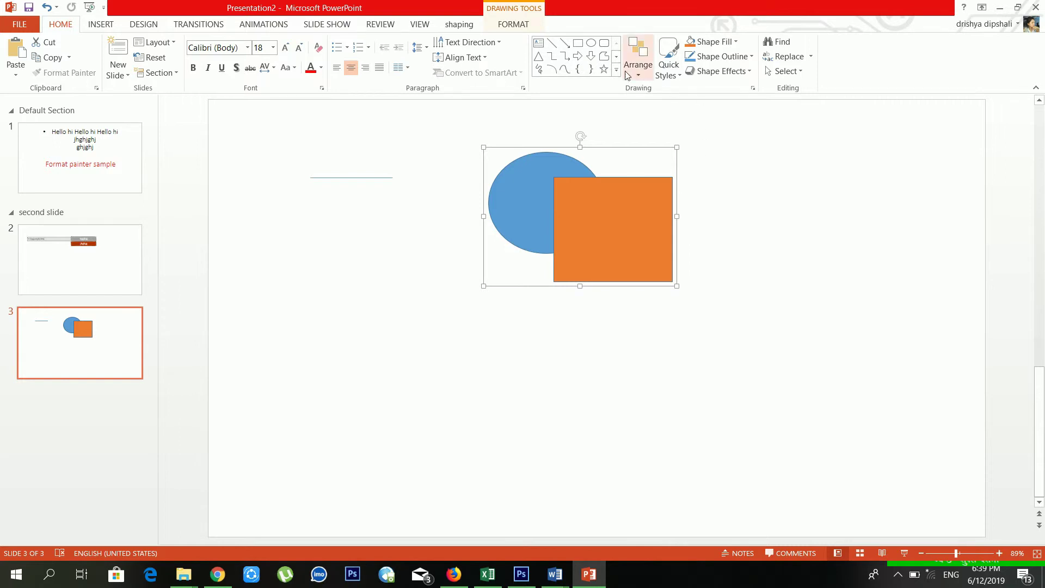
- Ungroup the oval and orange square, then apply Align Center to them
{"action": "left_click", "coordinate": [638, 60]}
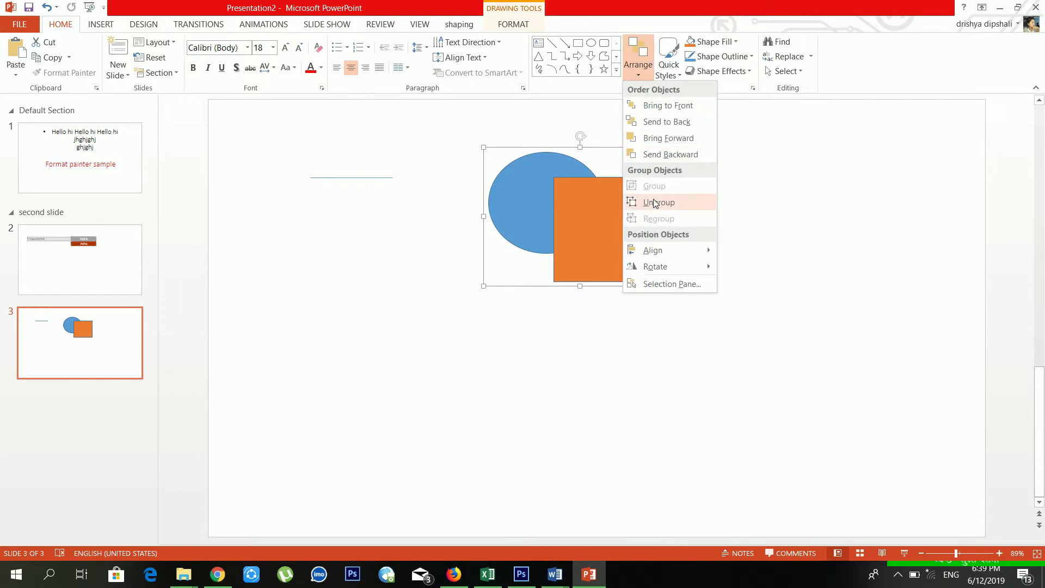
{"action": "left_click", "coordinate": [655, 203]}
{"action": "left_click", "coordinate": [638, 69]}
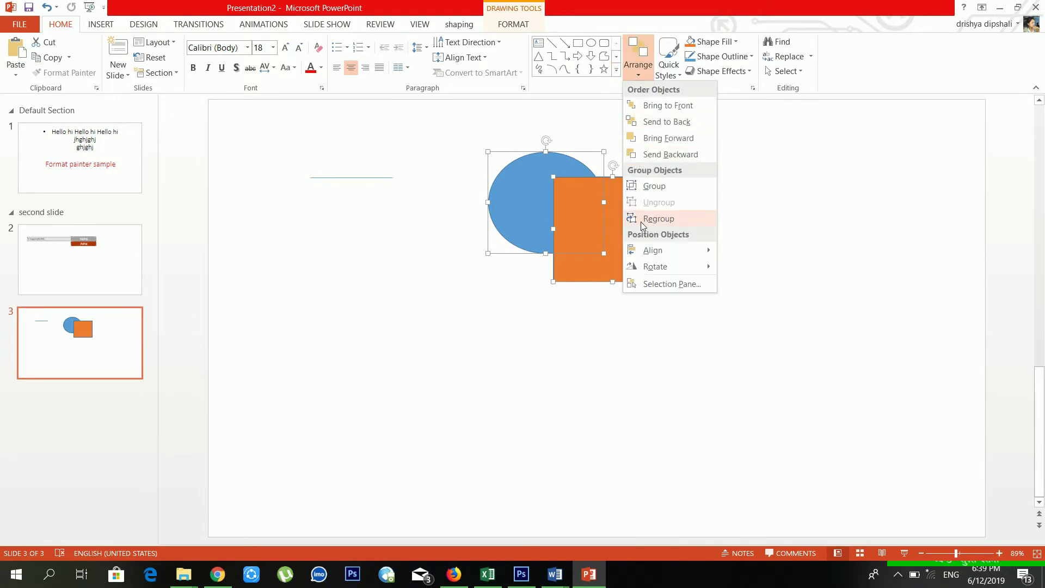
{"action": "mouse_move", "coordinate": [648, 256]}
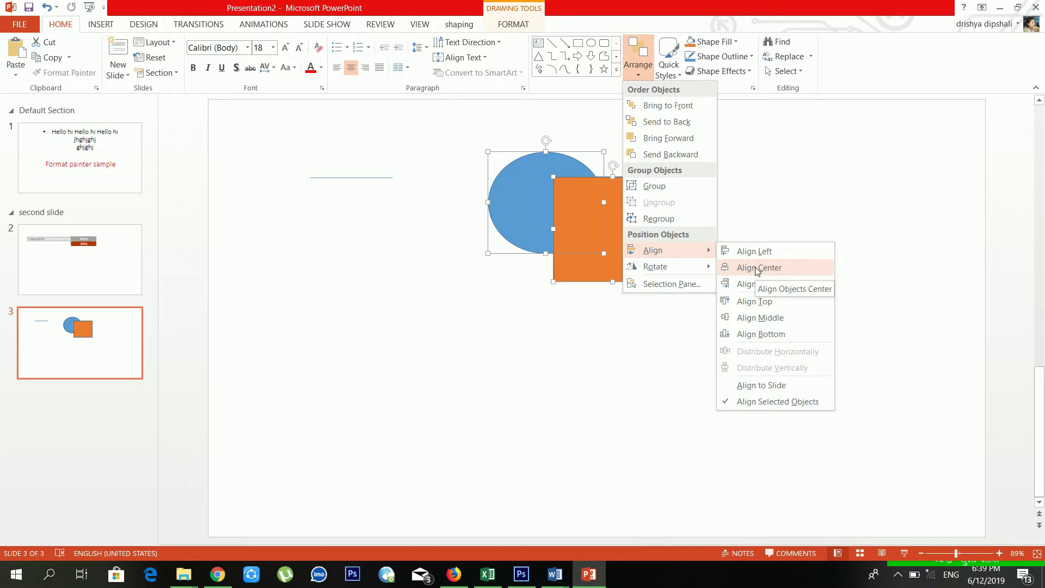
{"action": "left_click", "coordinate": [754, 293]}
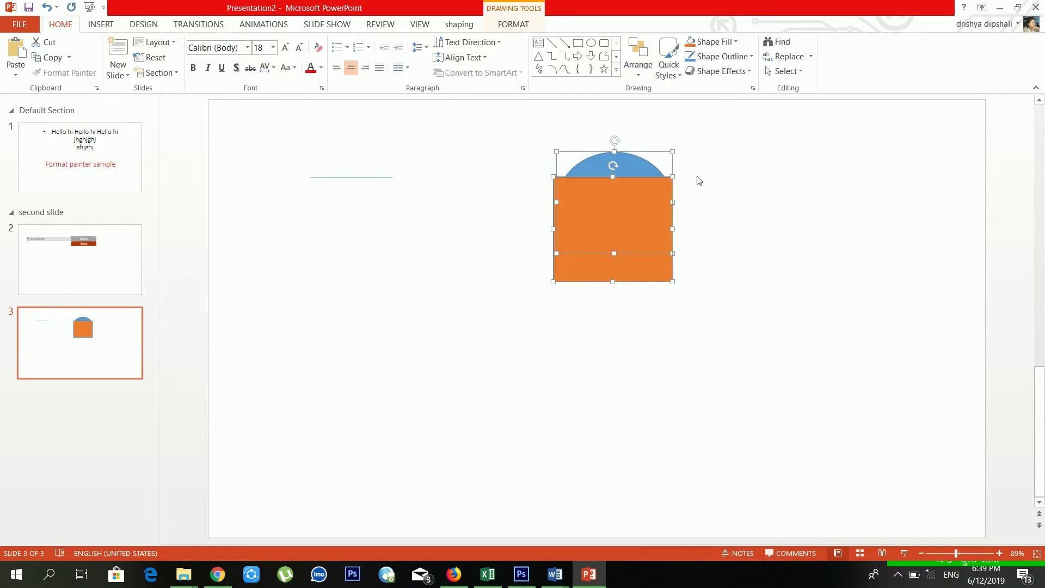
{"action": "left_click", "coordinate": [639, 60]}
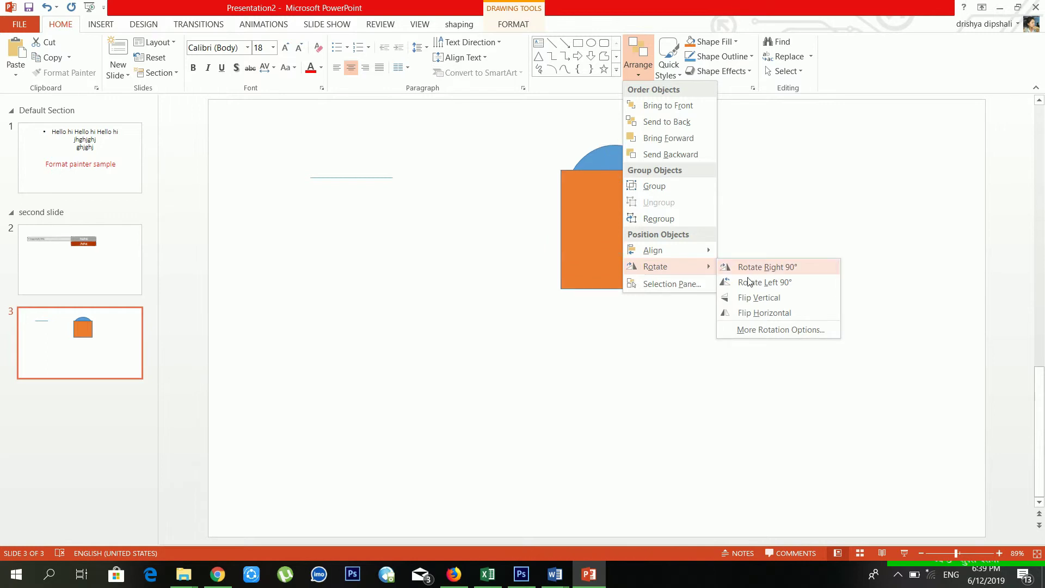
- Open the Selection Pane, view slides 2 and 1, then return to slide 3's object list
{"action": "left_click", "coordinate": [686, 284]}
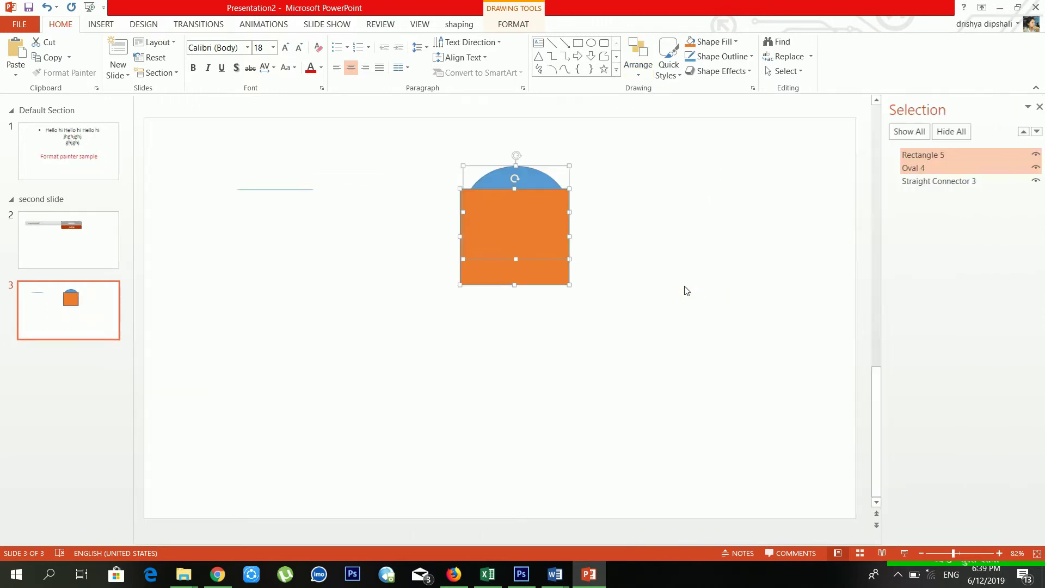
{"action": "left_click", "coordinate": [919, 182], "text": "ctrl"}
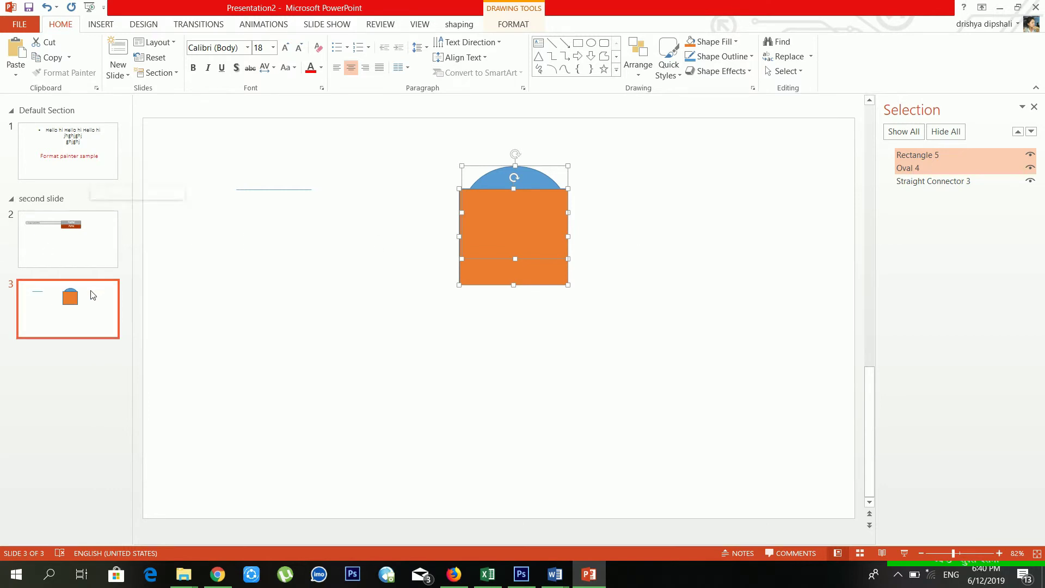
{"action": "left_click", "coordinate": [65, 251]}
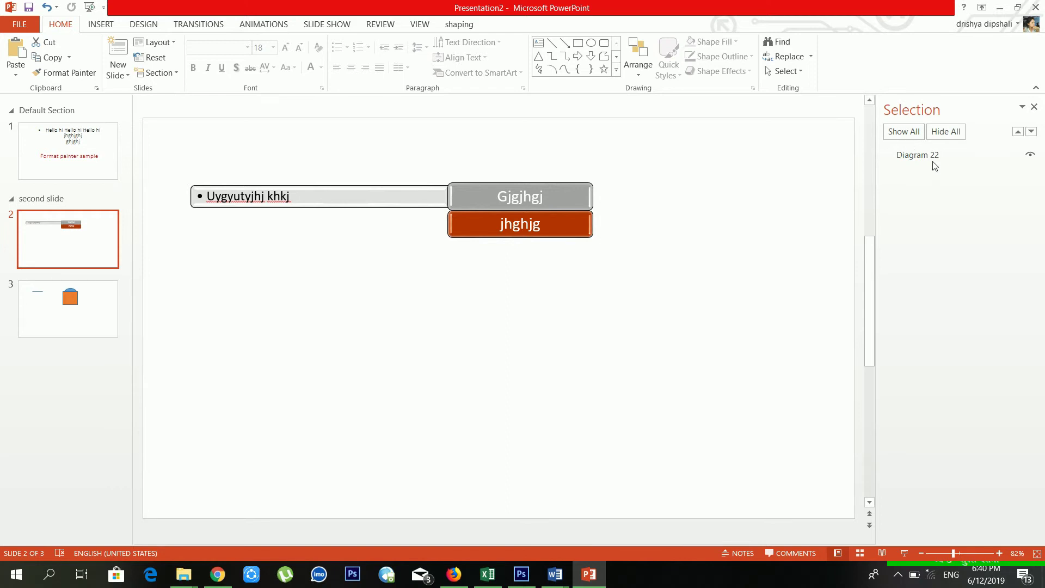
{"action": "left_click", "coordinate": [41, 158]}
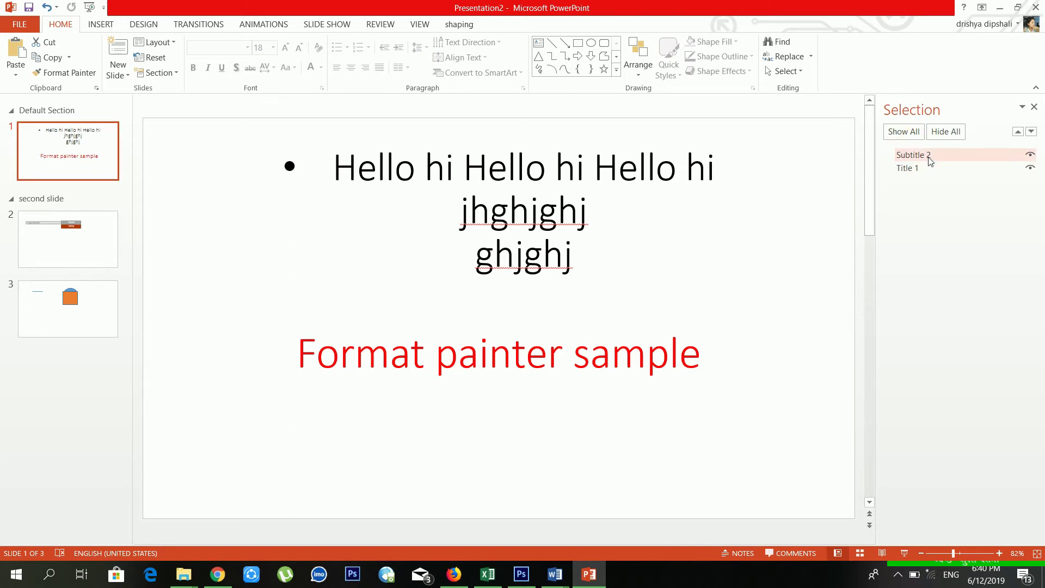
{"action": "left_click", "coordinate": [61, 327]}
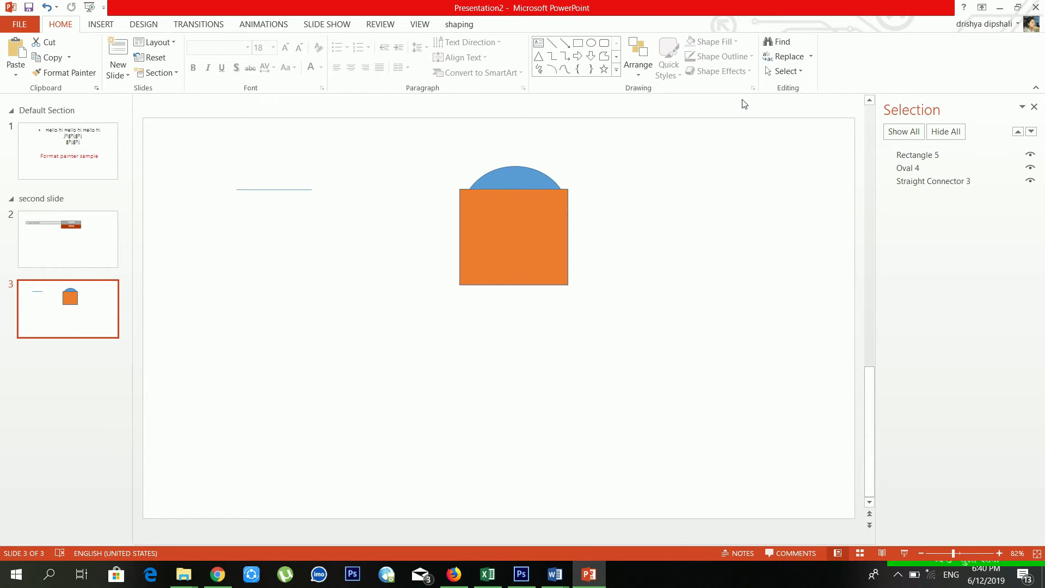
- Give Rectangle 5 the shaded blue bottom-row quick style, replacing its orange fill
{"action": "left_click", "coordinate": [473, 240]}
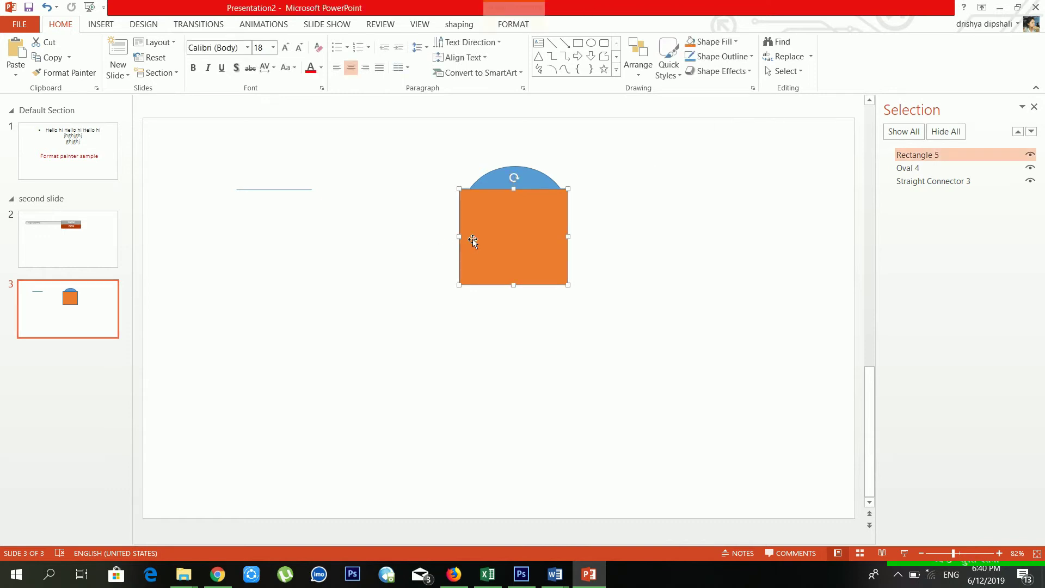
{"action": "left_click", "coordinate": [673, 75]}
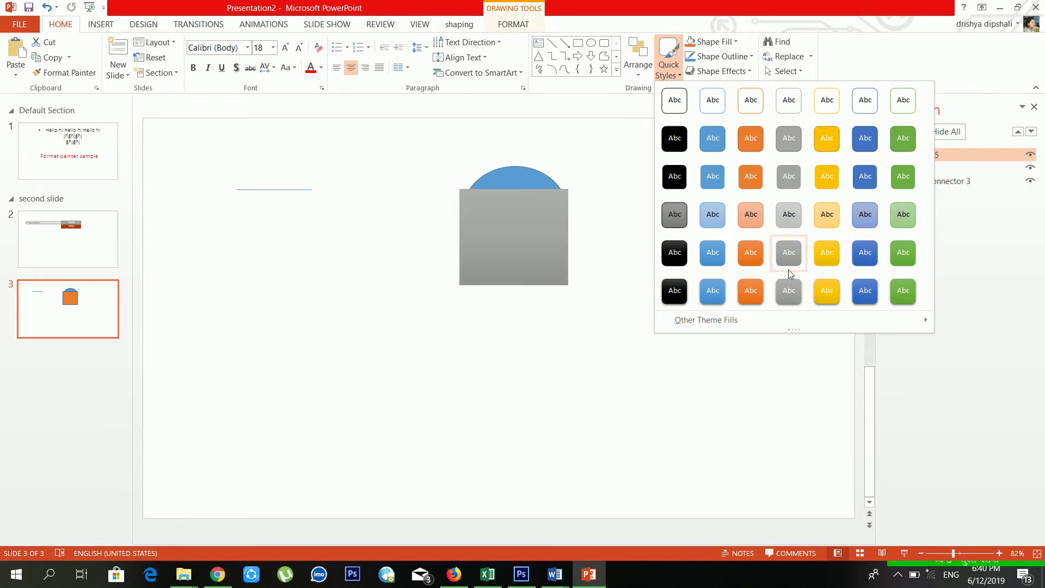
{"action": "left_click", "coordinate": [716, 294]}
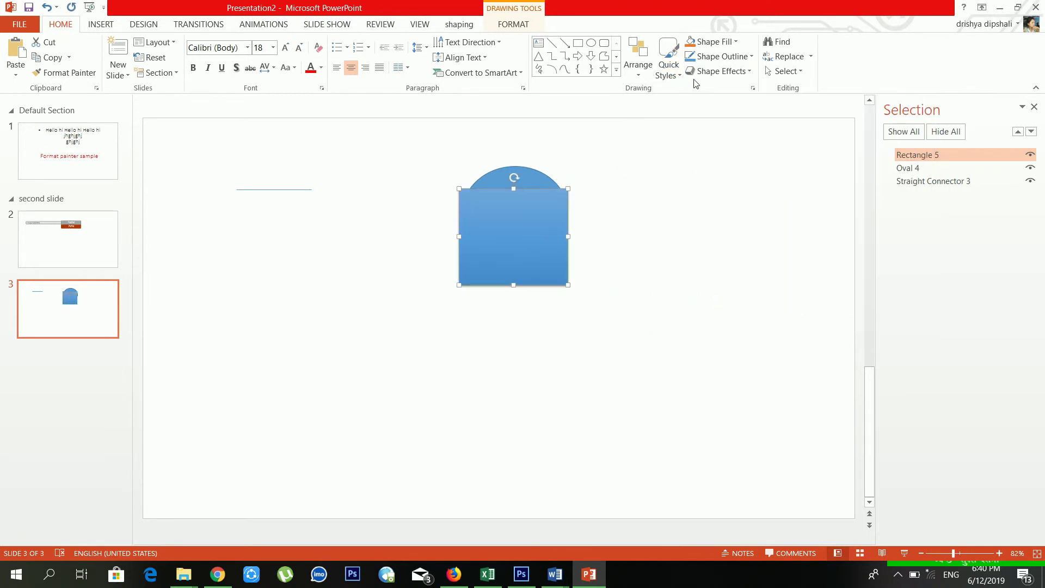
{"action": "left_click", "coordinate": [725, 41]}
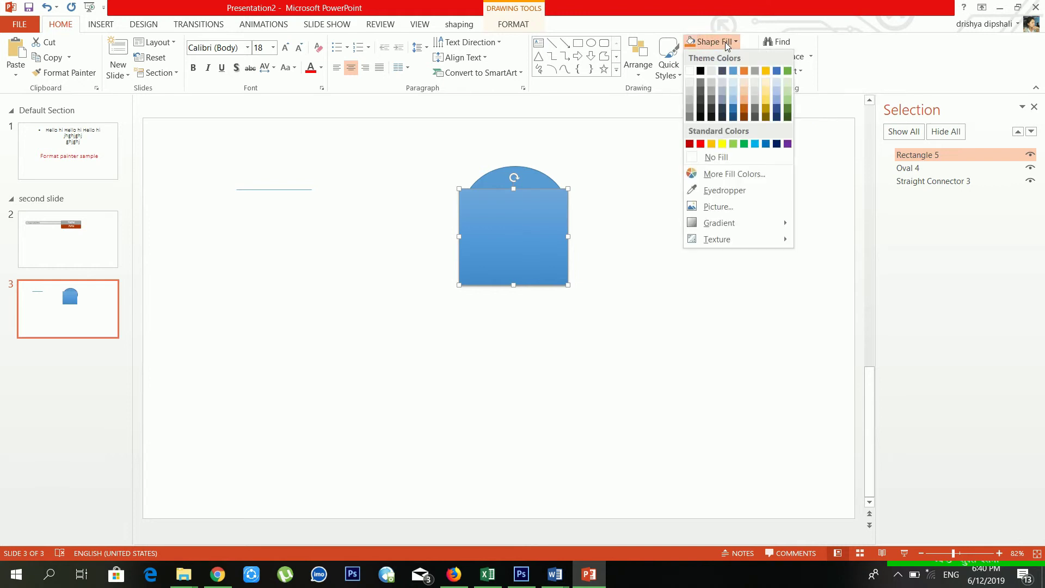